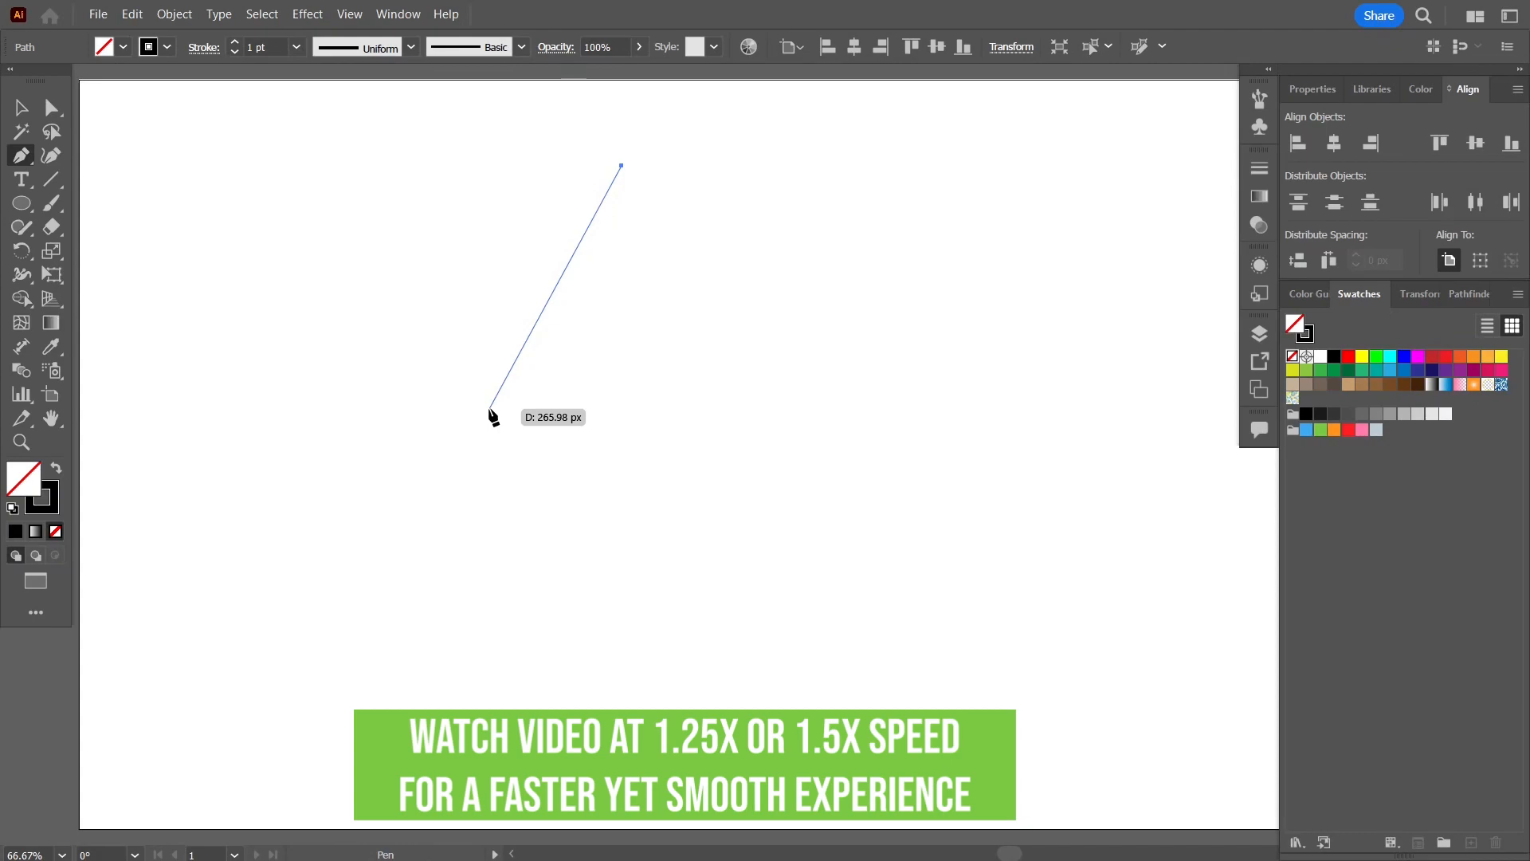
Step: Draw the rocket's curved side from the tip down with the Pen tool, ending in a small rounded inward notch
left_click_drag(493, 417, 495, 579)
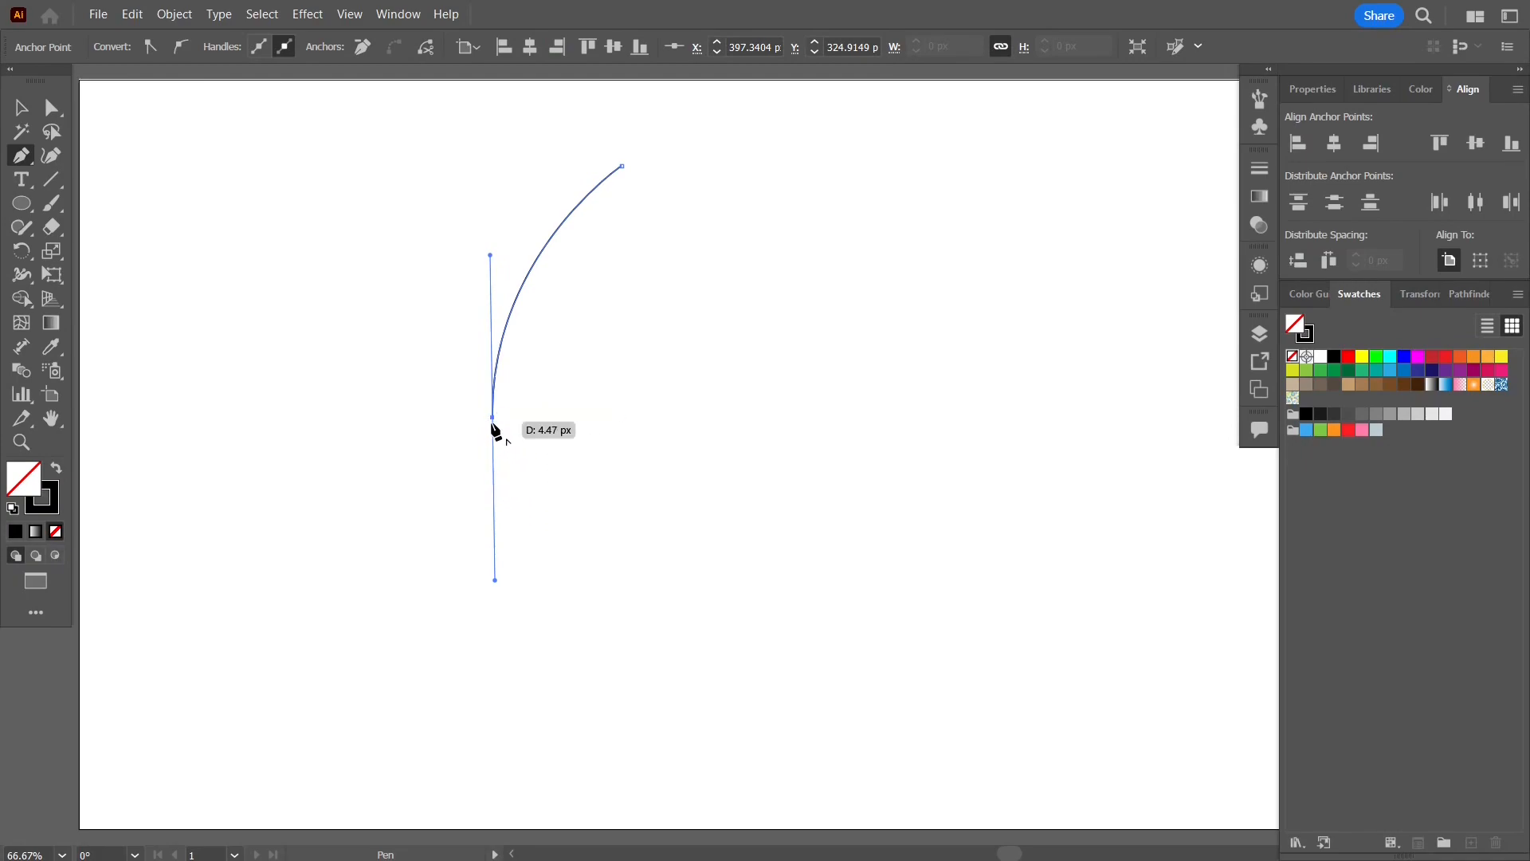
scroll(493, 420, "up", 2)
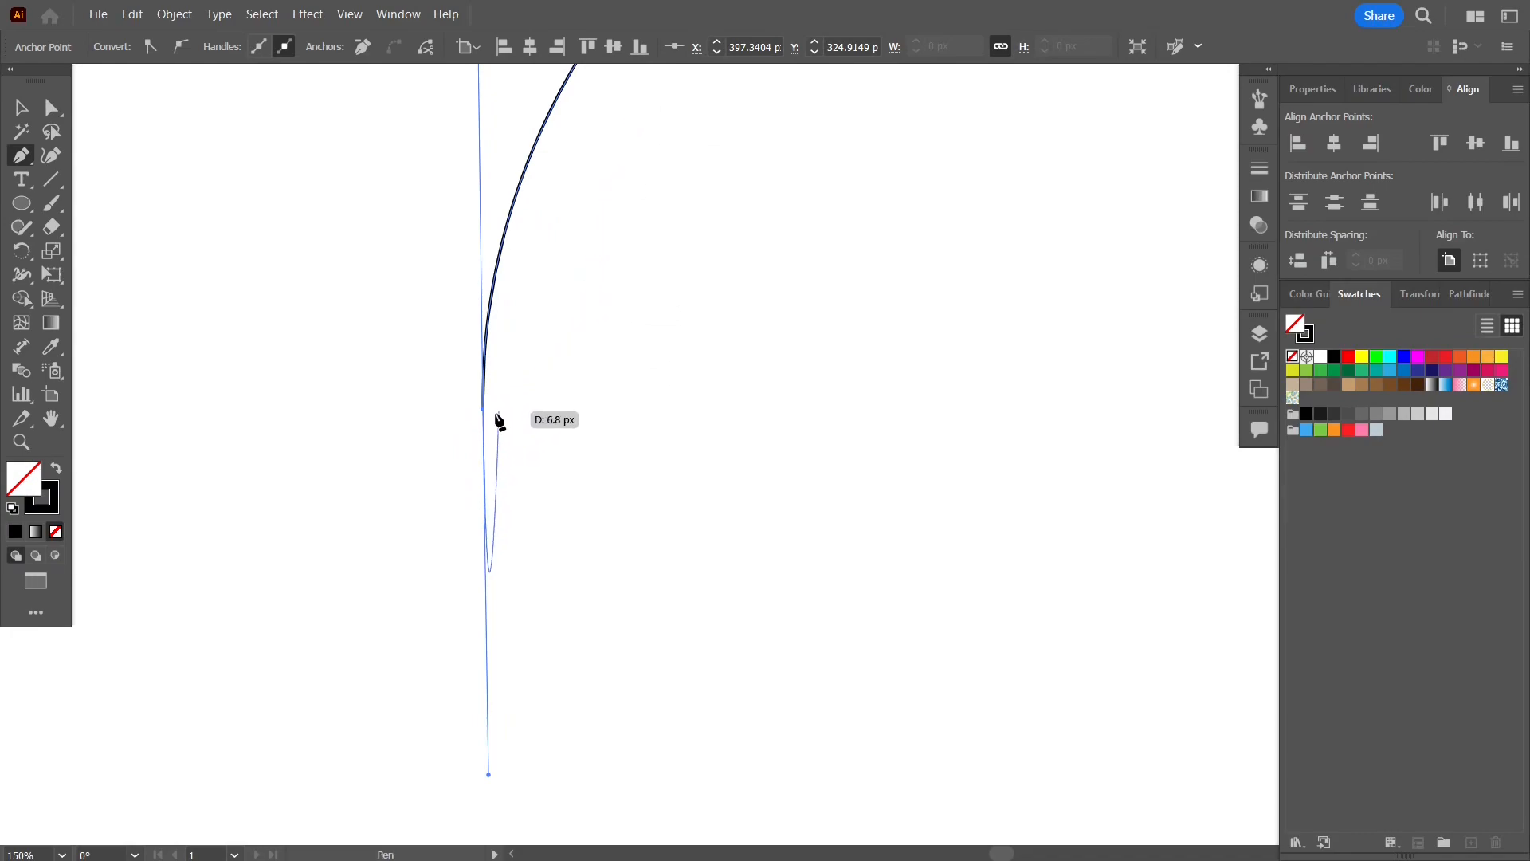
left_click(484, 410)
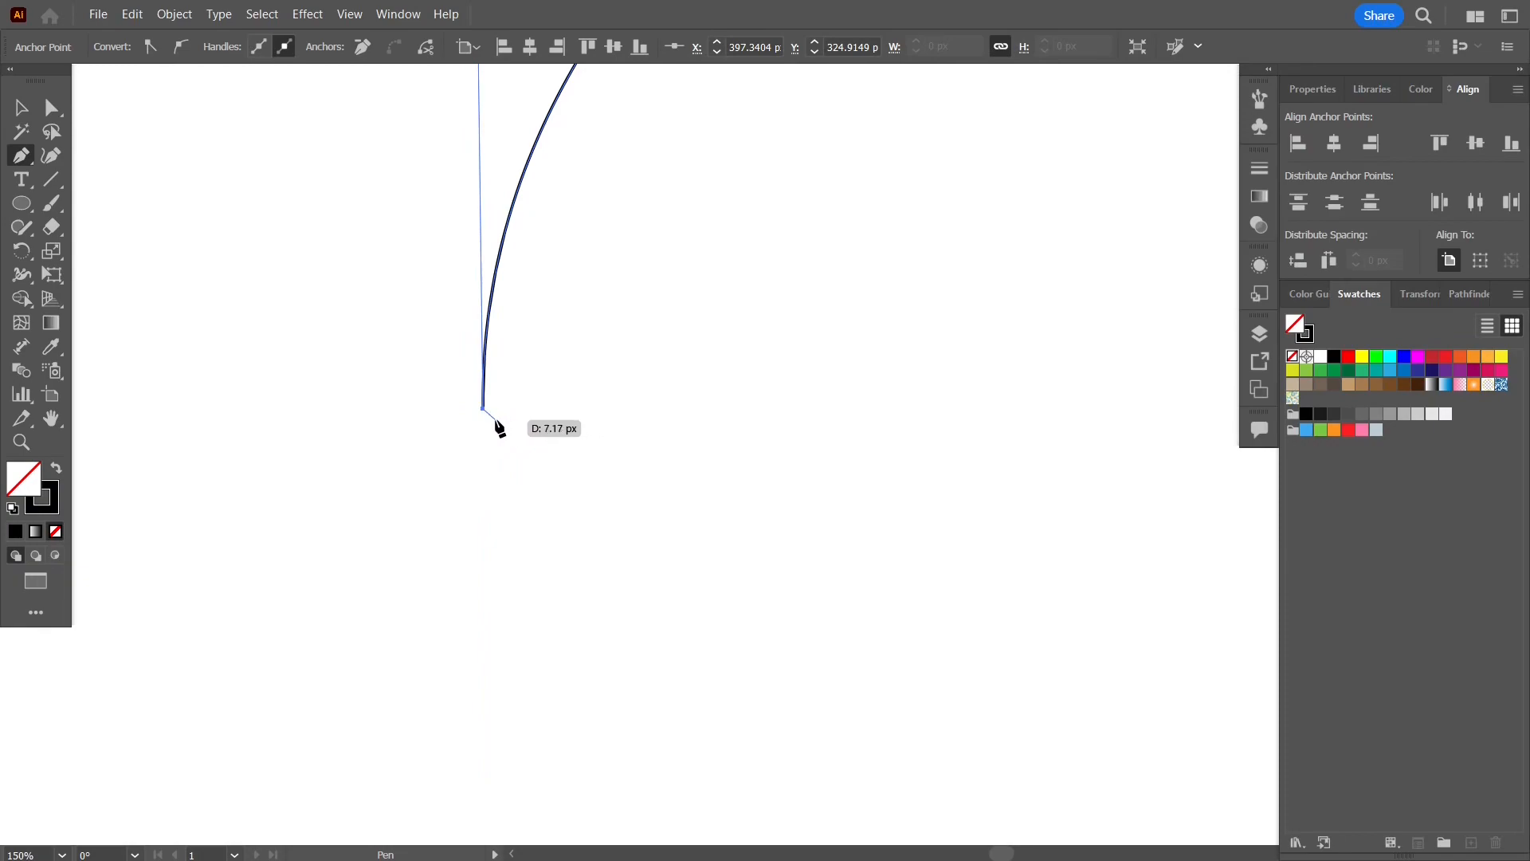
left_click(496, 420)
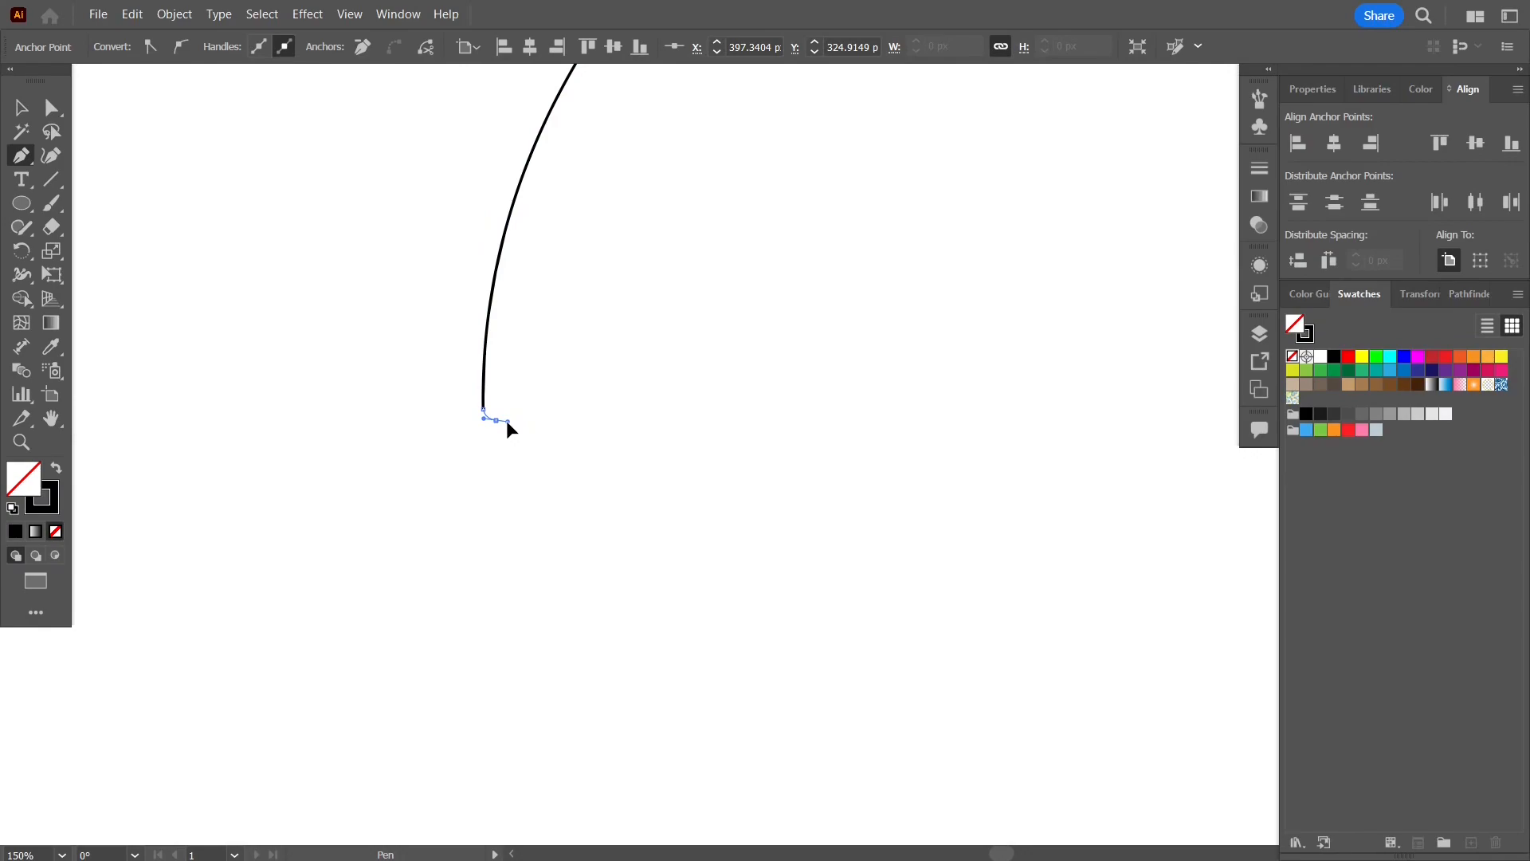
left_click_drag(509, 419, 509, 420)
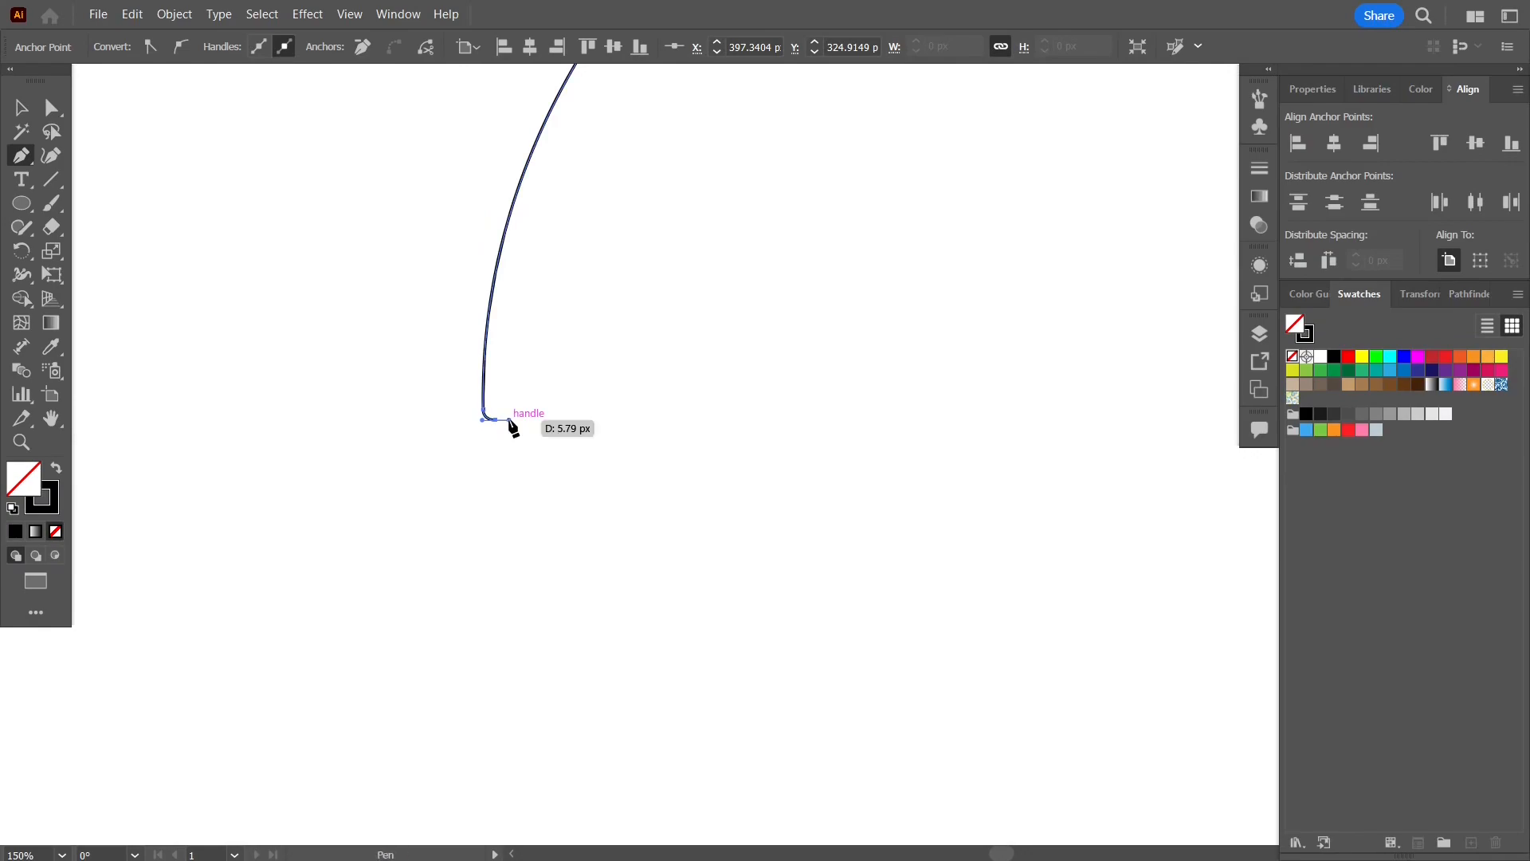
left_click(496, 421)
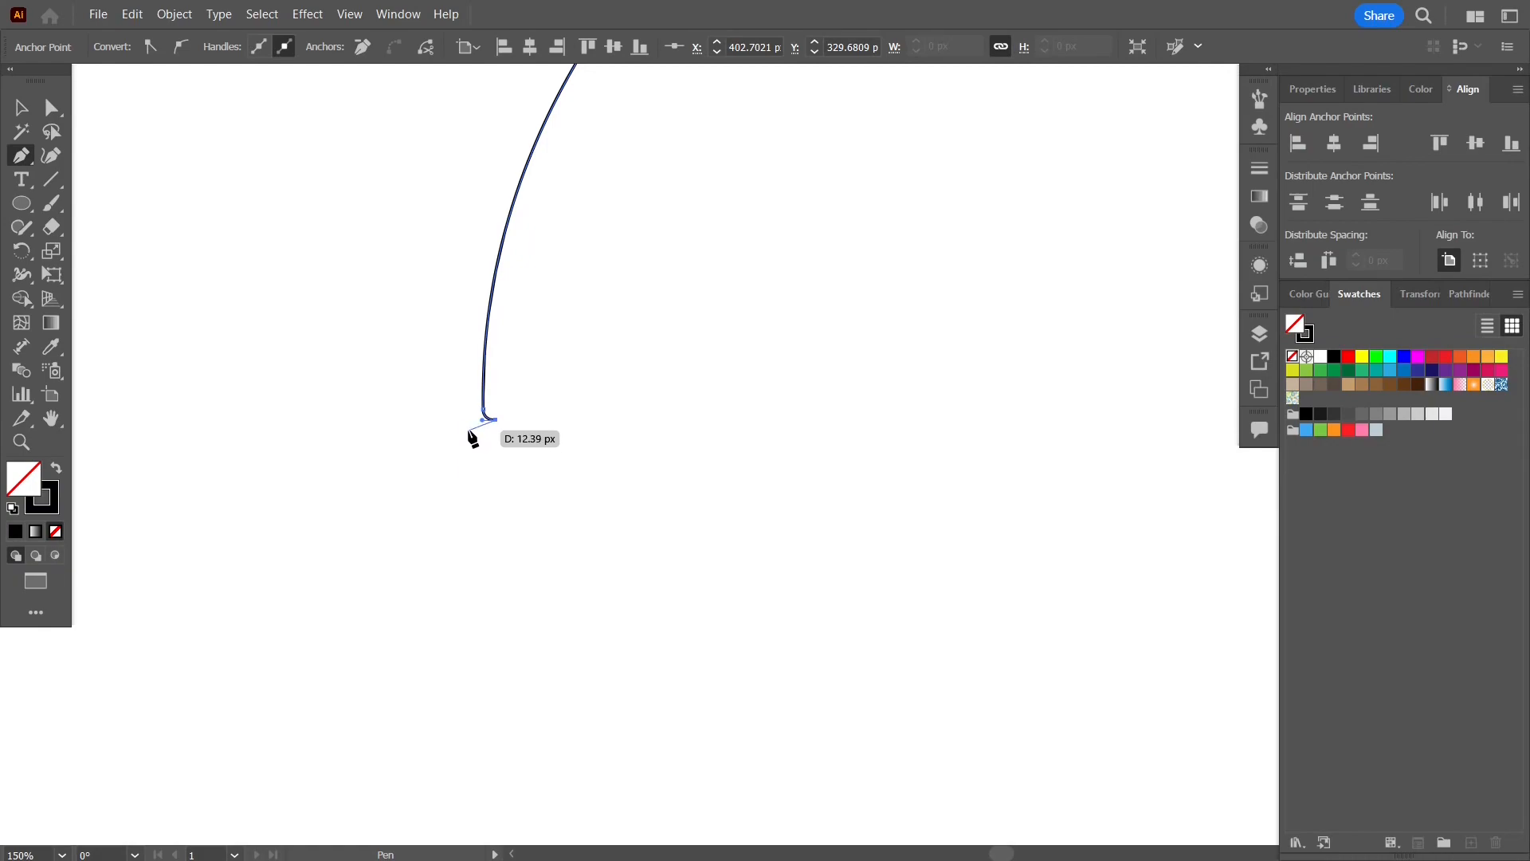
Step: Try to continue the outline from the notch with an outward curve and a long curved fin edge, and undo those segments
scroll(469, 431, "up", 2)
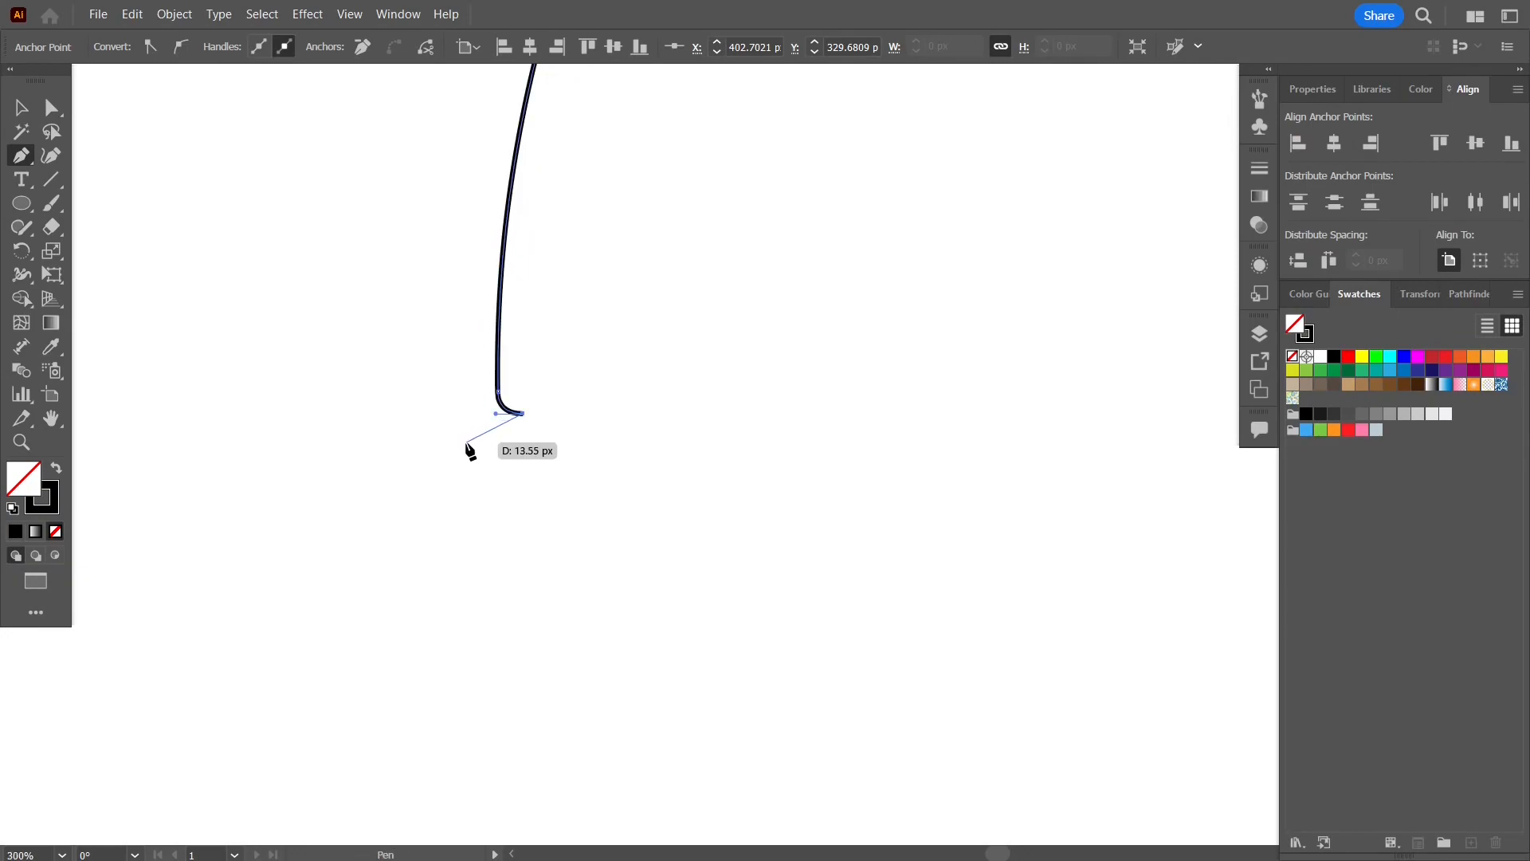
left_click(466, 442)
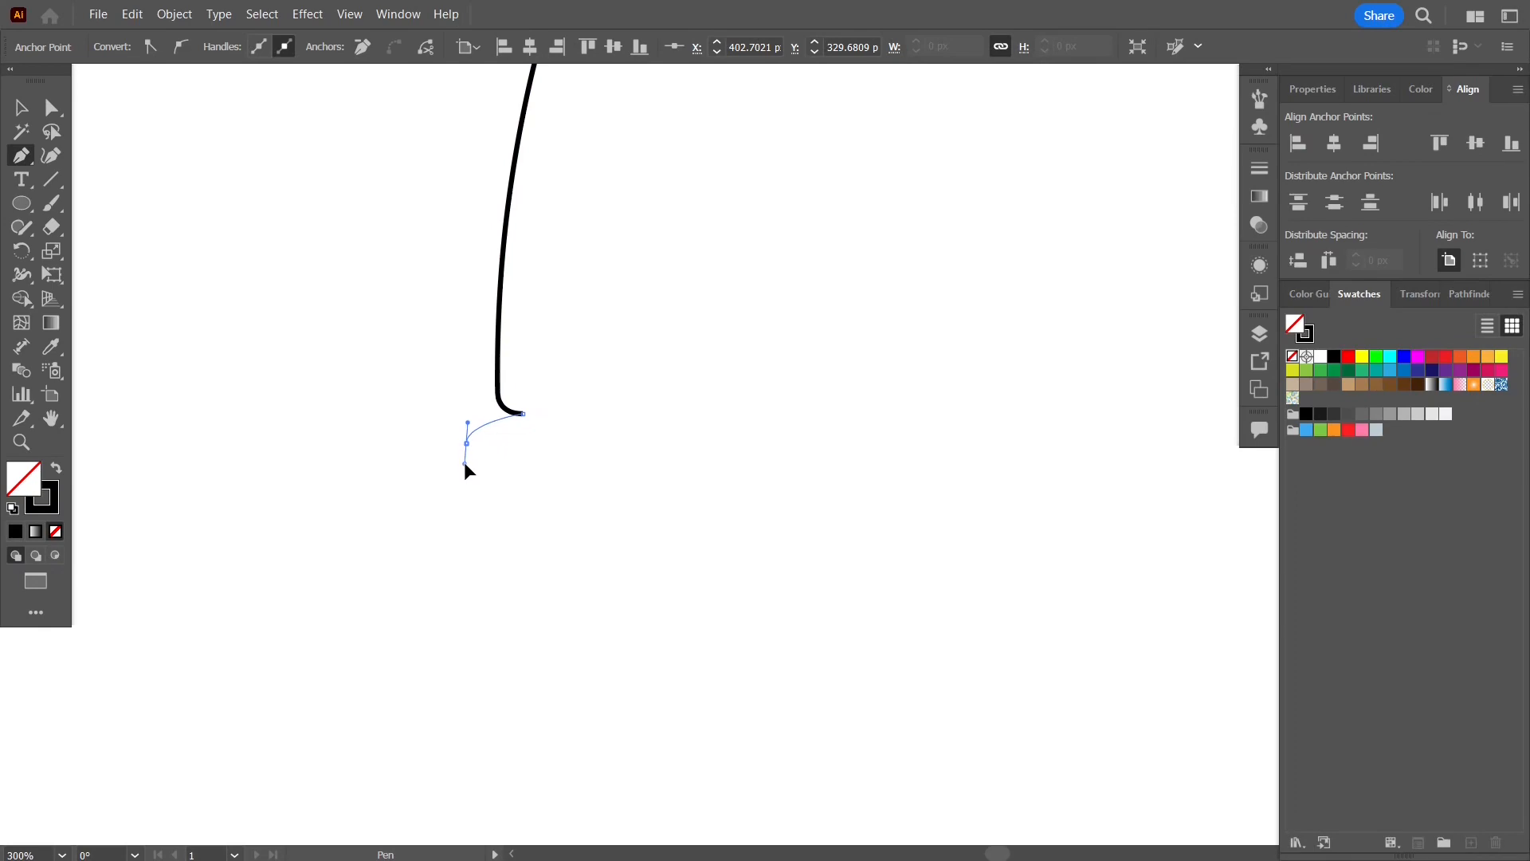
left_click_drag(461, 469, 461, 469)
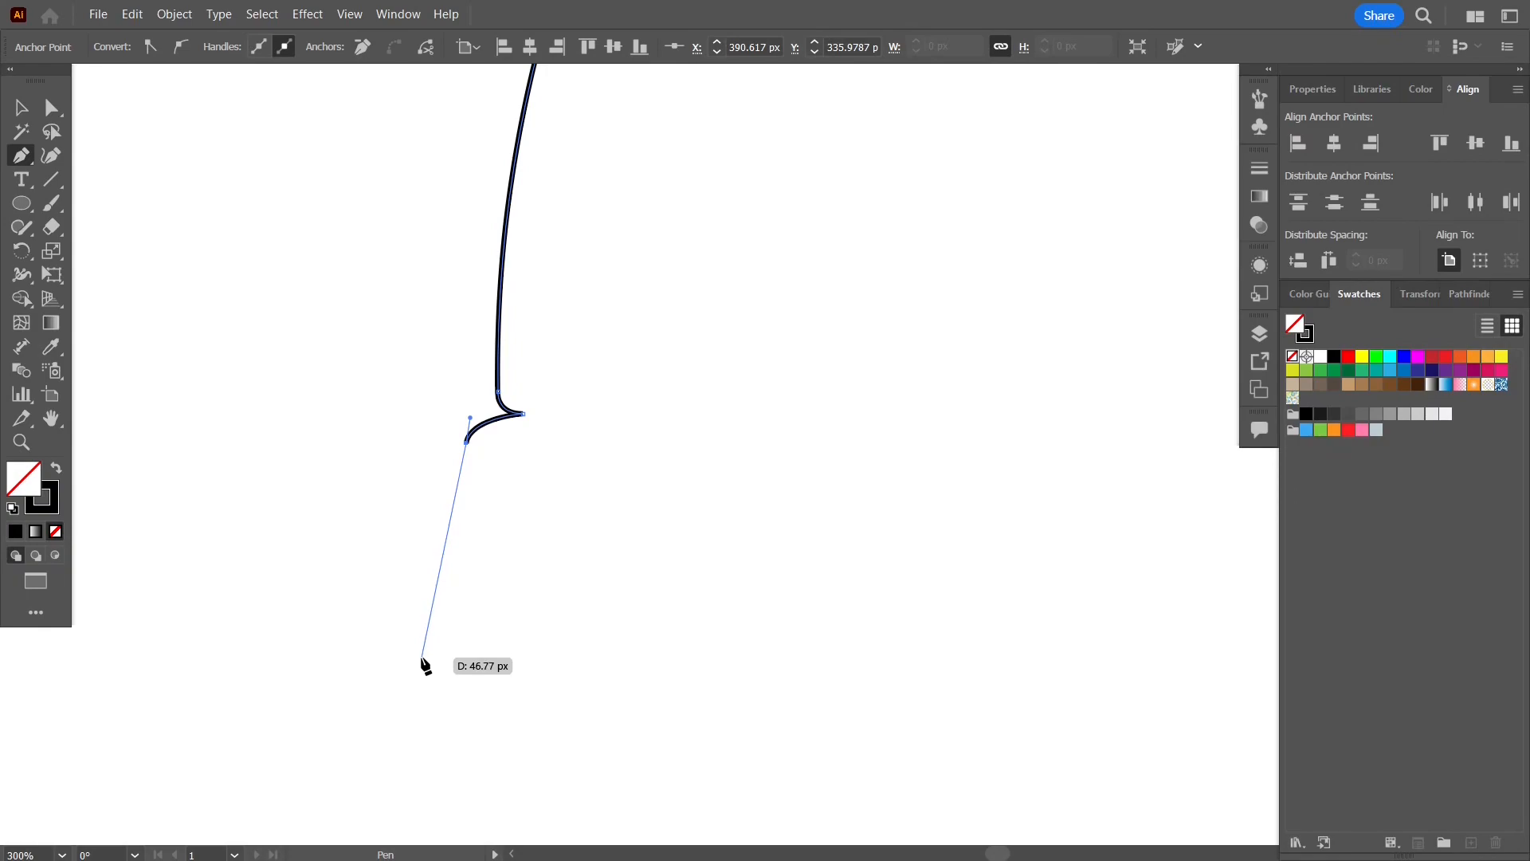
left_click_drag(421, 657, 411, 812)
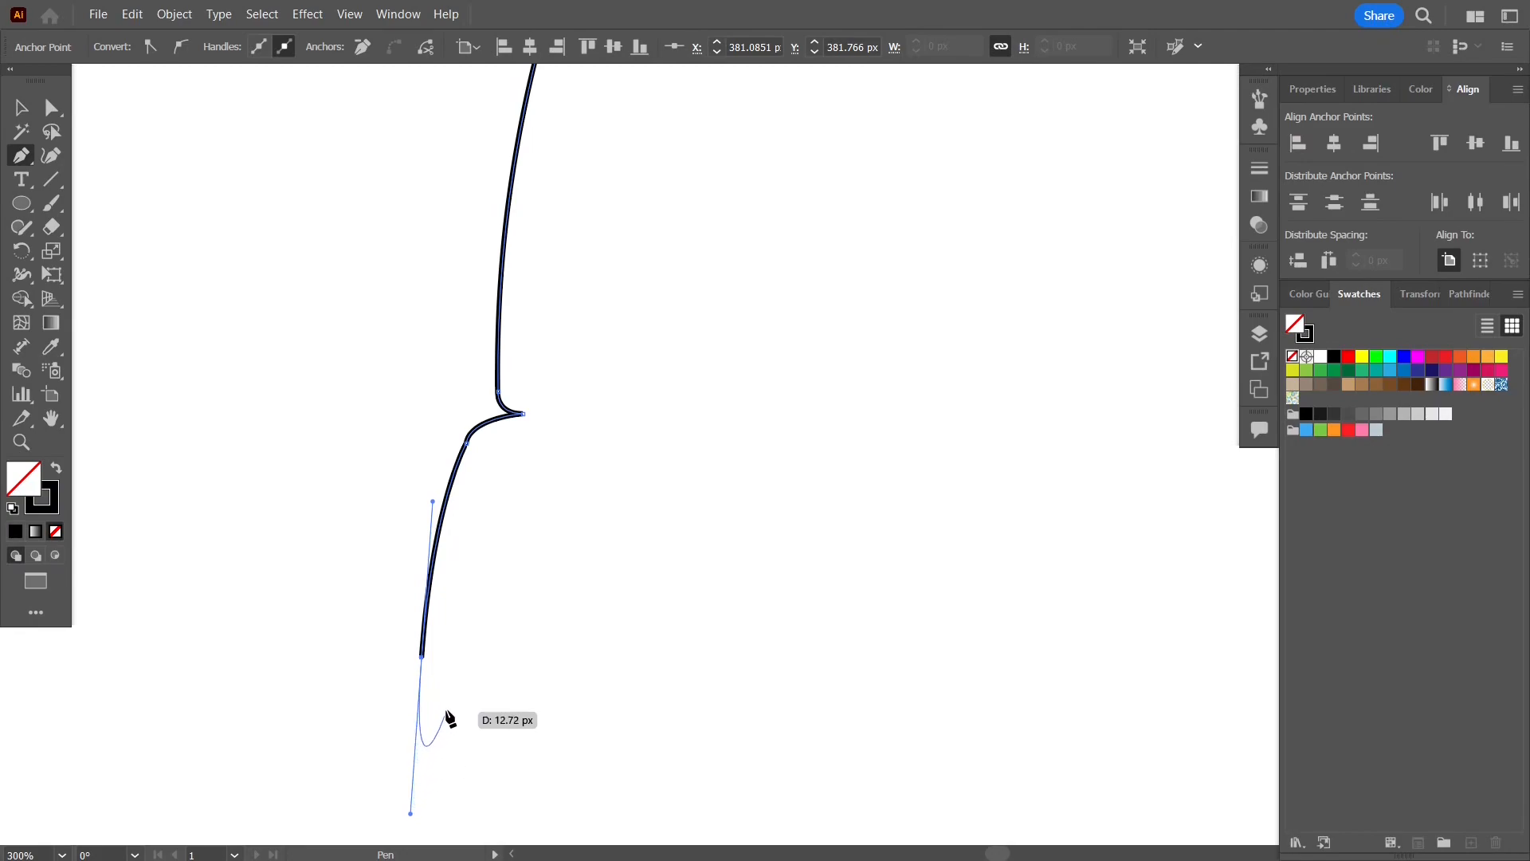
left_click(421, 657)
left_click_drag(421, 658, 549, 636)
scroll(502, 588, "down", 5)
key("ctrl+z")
key("ctrl+z")
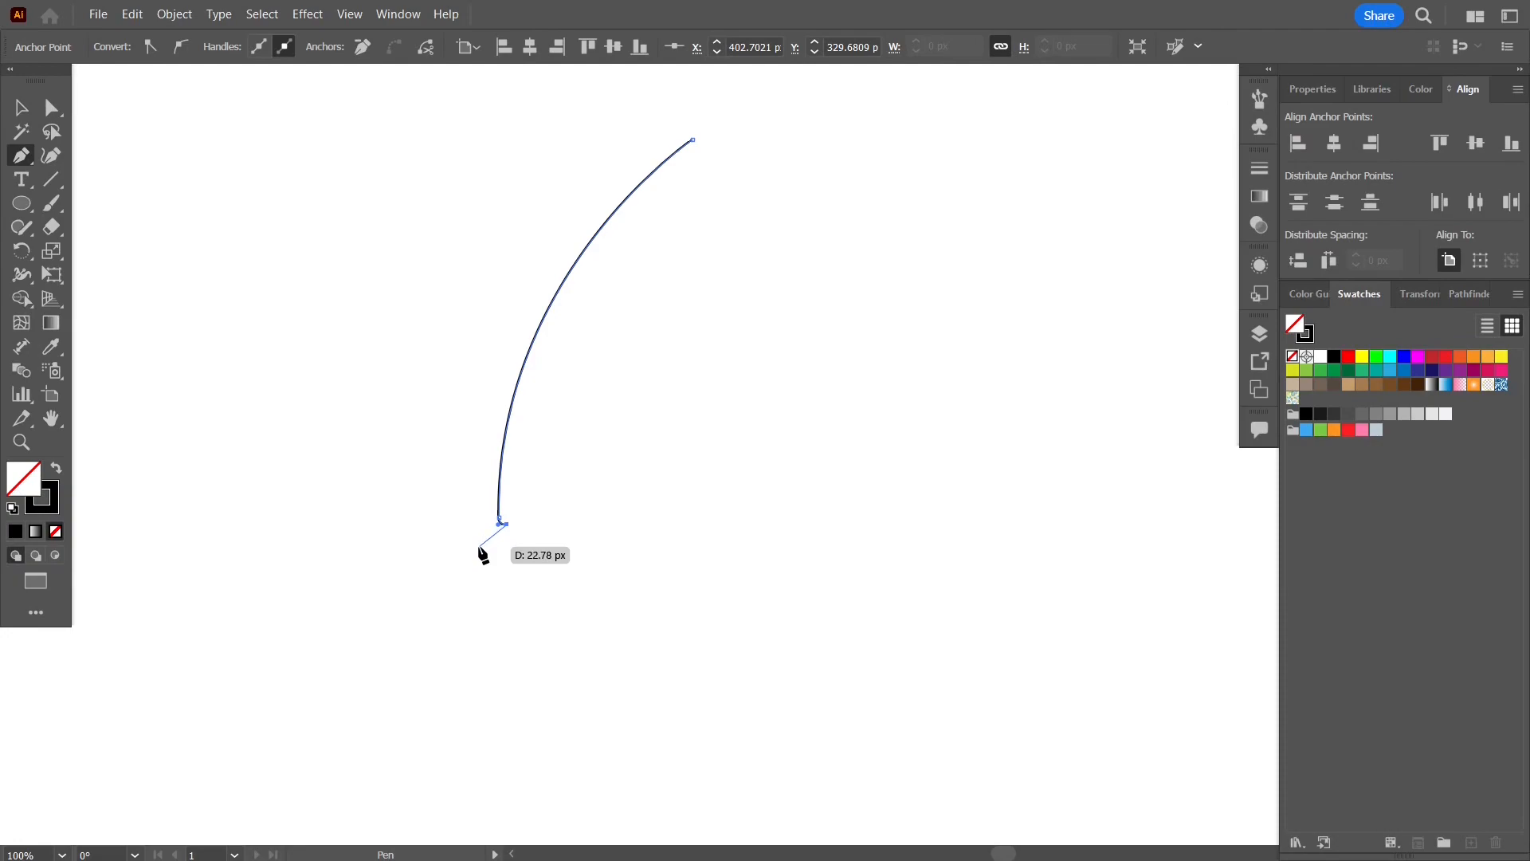
Step: Continue the outline from the notch with a small outward curve and a pointed fin with two straight edges
left_click_drag(479, 547, 474, 554)
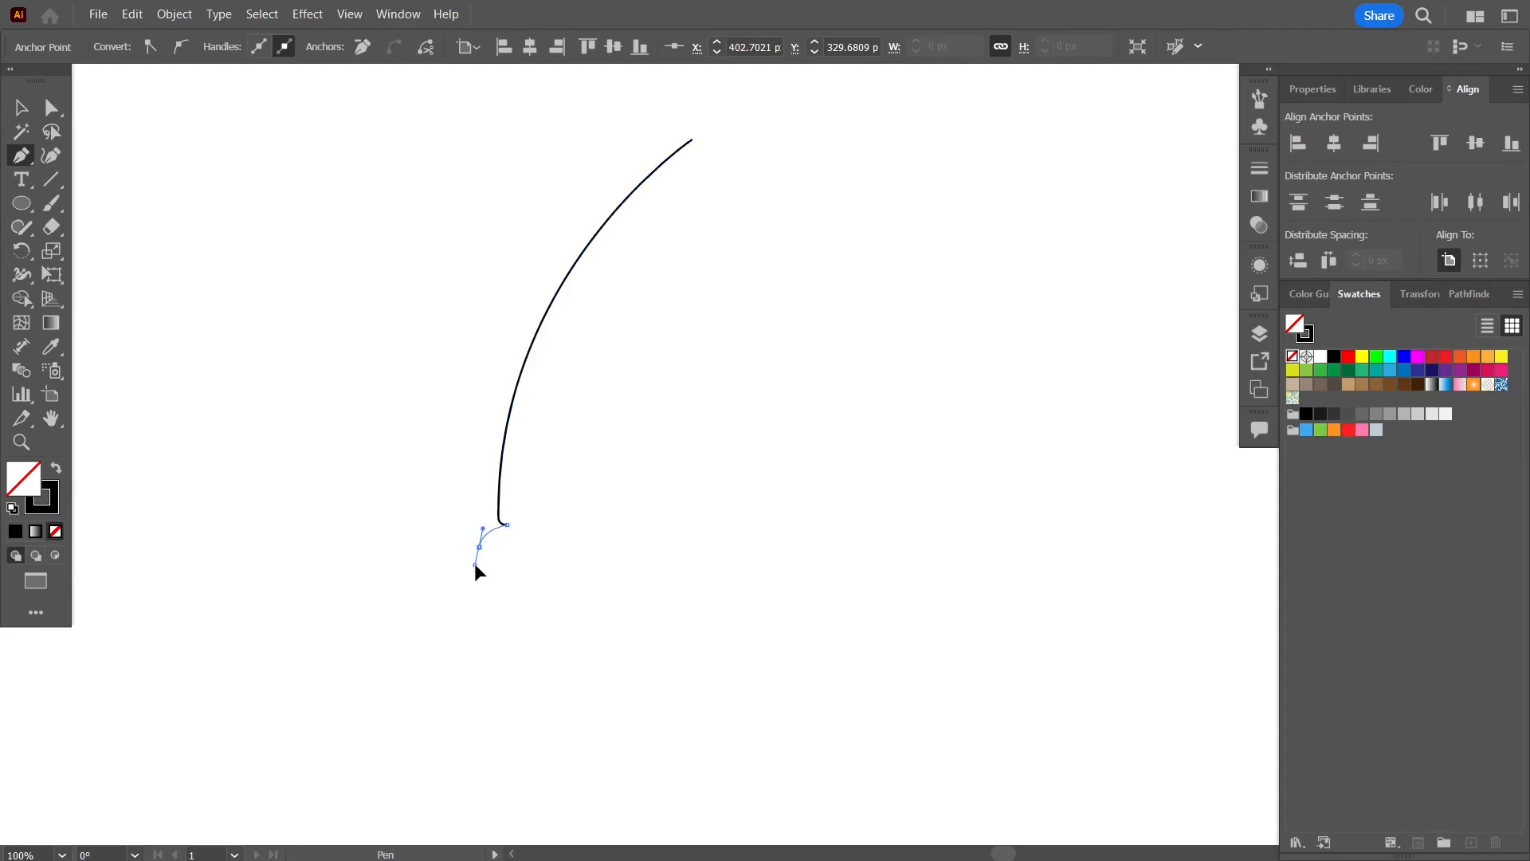
left_click(443, 722)
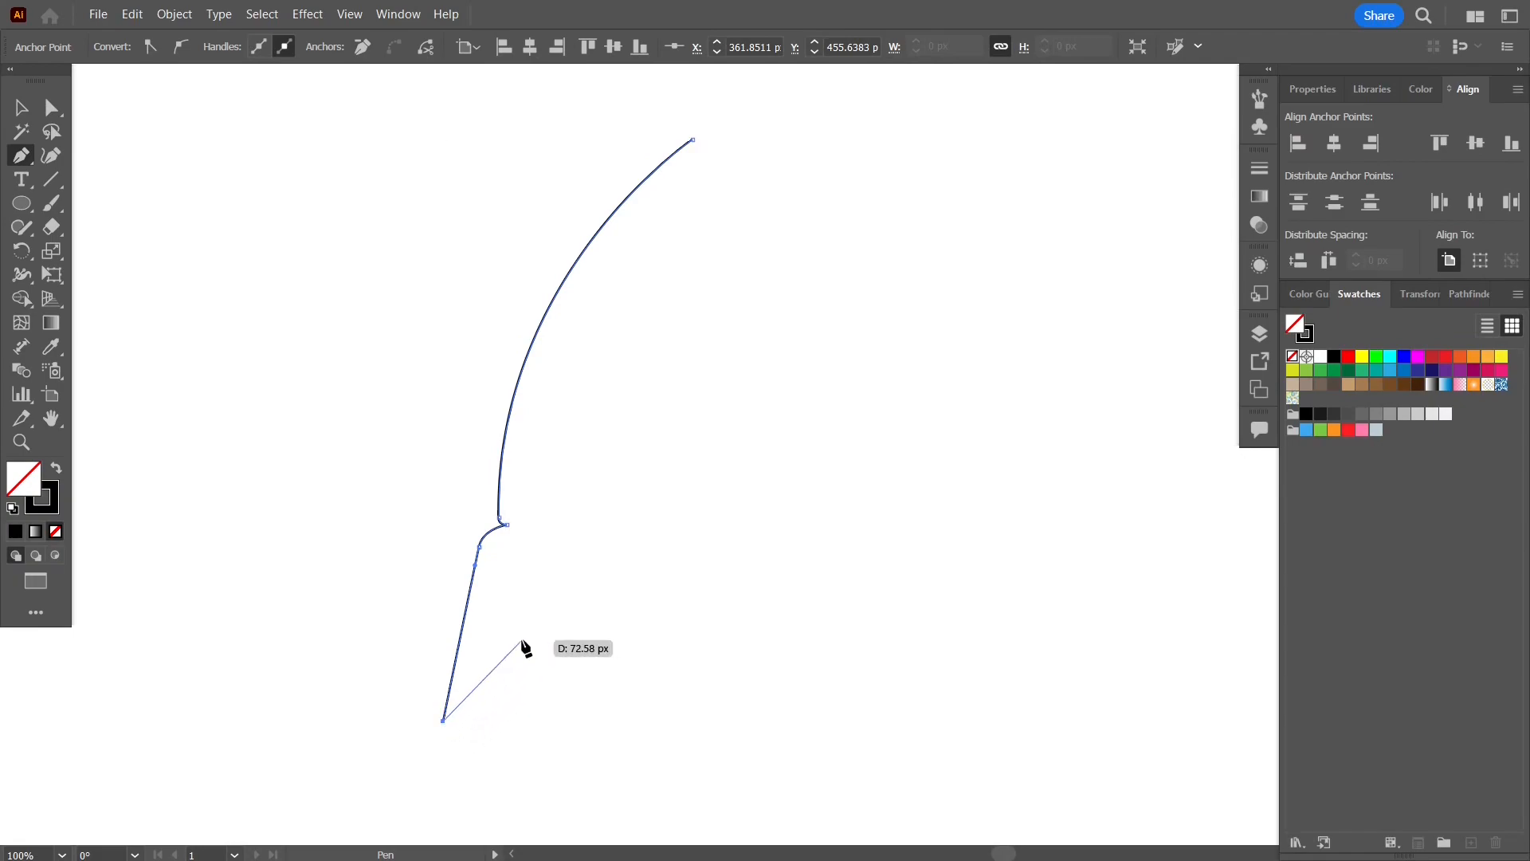
left_click(560, 606)
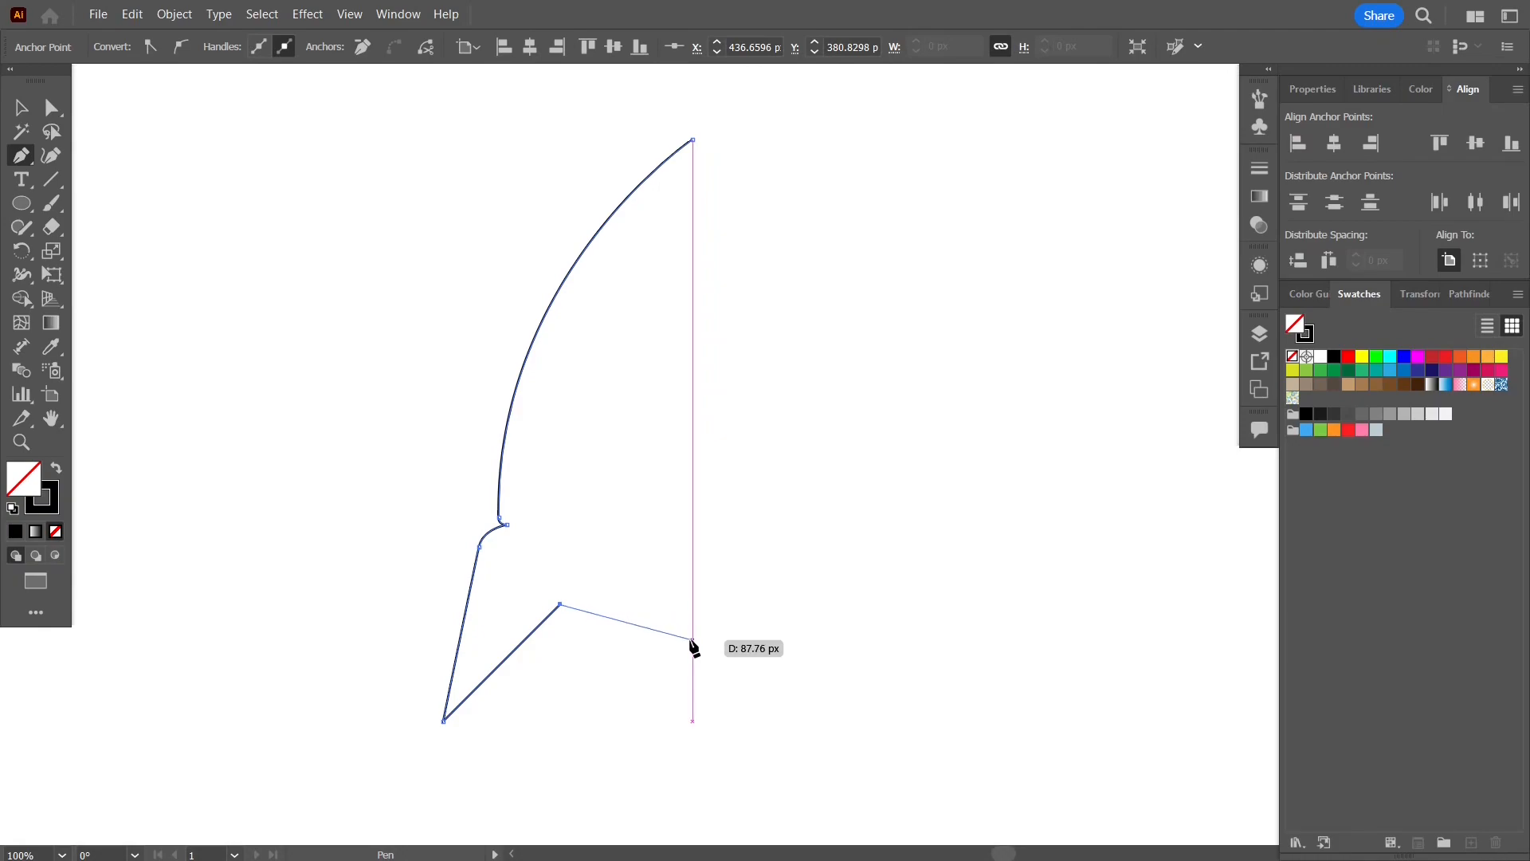
Step: Add a curved base segment ending directly below the tip and close the half-rocket outline with a straight vertical edge
left_click_drag(692, 644, 782, 628)
left_click(693, 644)
left_click(693, 140)
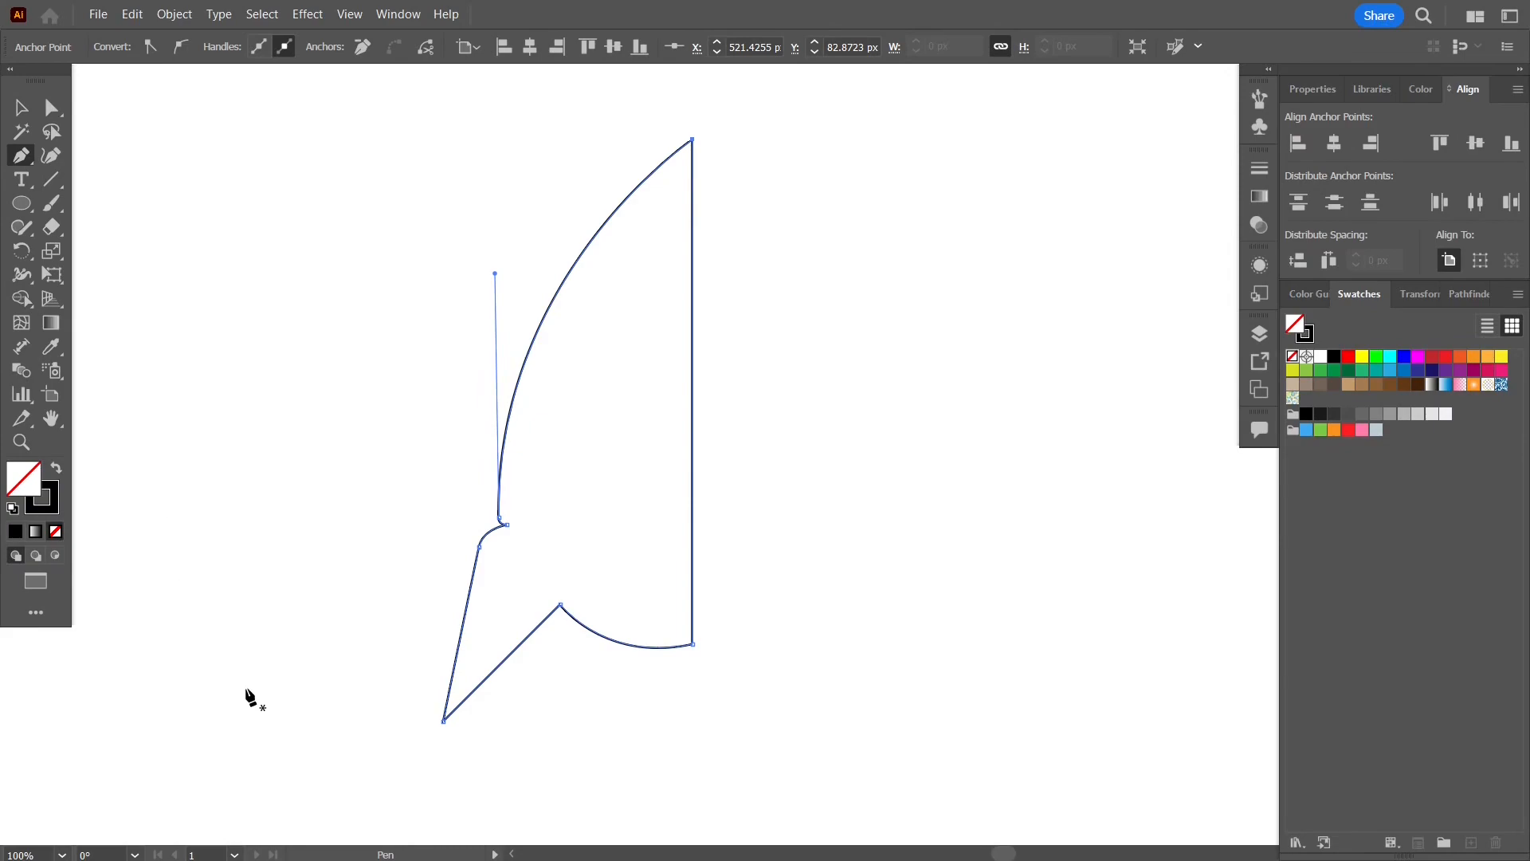
Step: Narrow the half-rocket shape to about 90 px wide, keeping its straight edge in place
left_click(22, 104)
left_click_drag(441, 432, 553, 440)
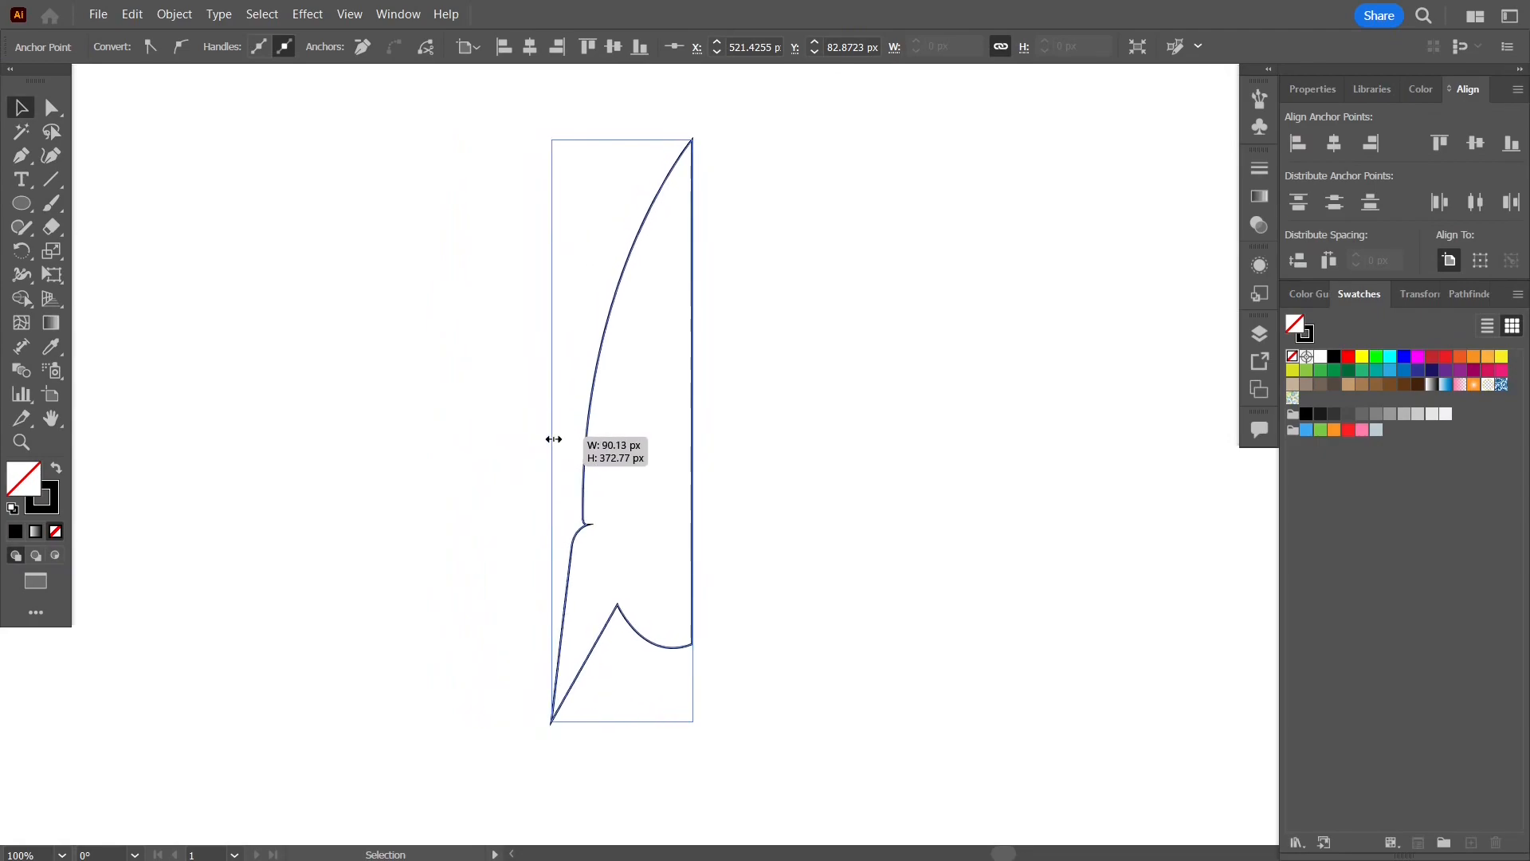
left_click(335, 453)
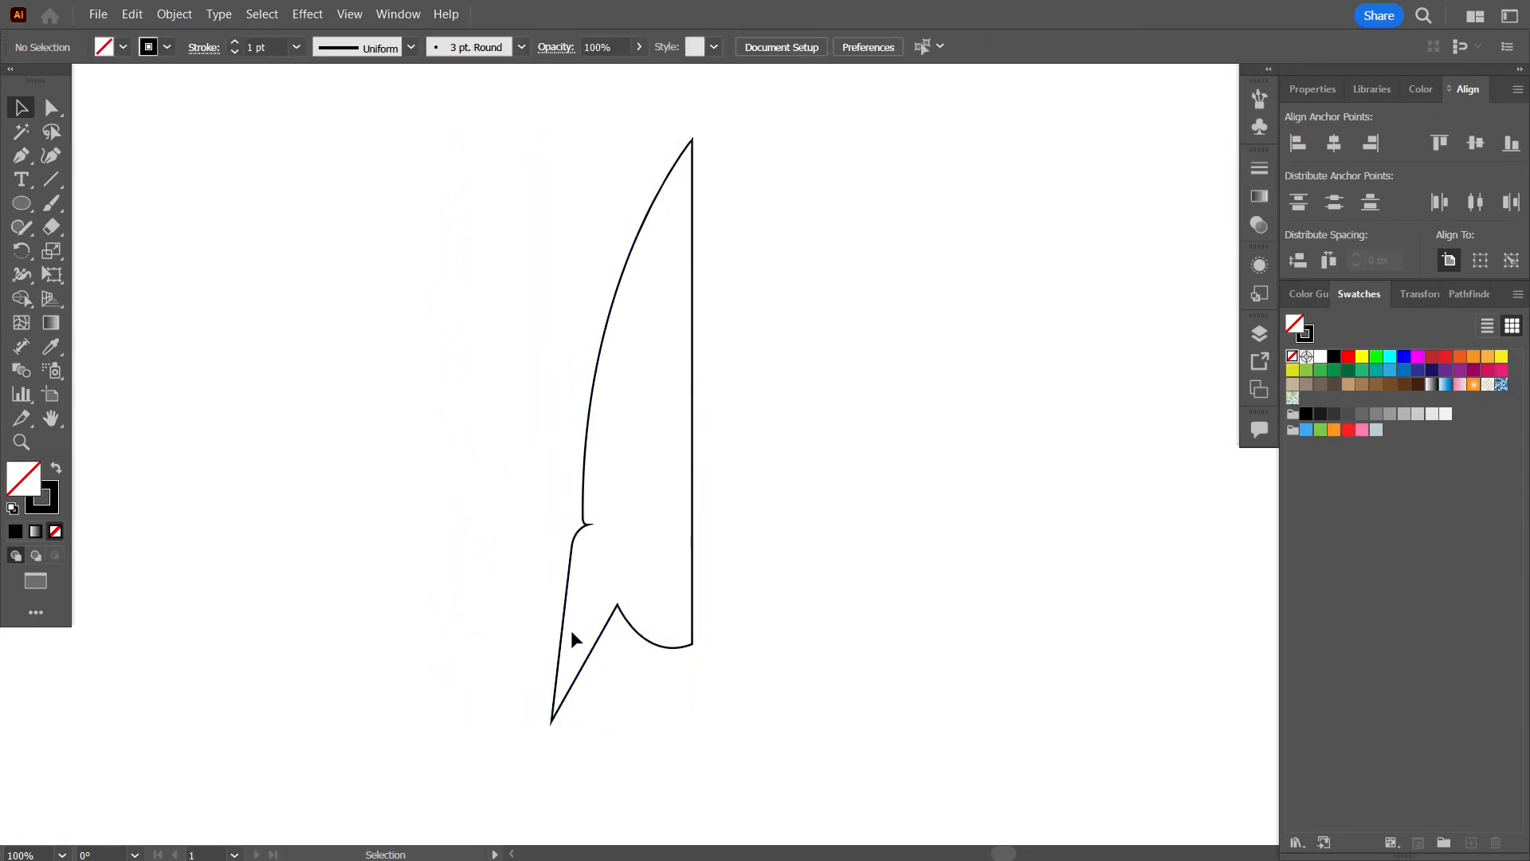
Step: Reshape the curved base segment with the Anchor Point tool into a shallower arc meeting the vertical edge
left_click(657, 648)
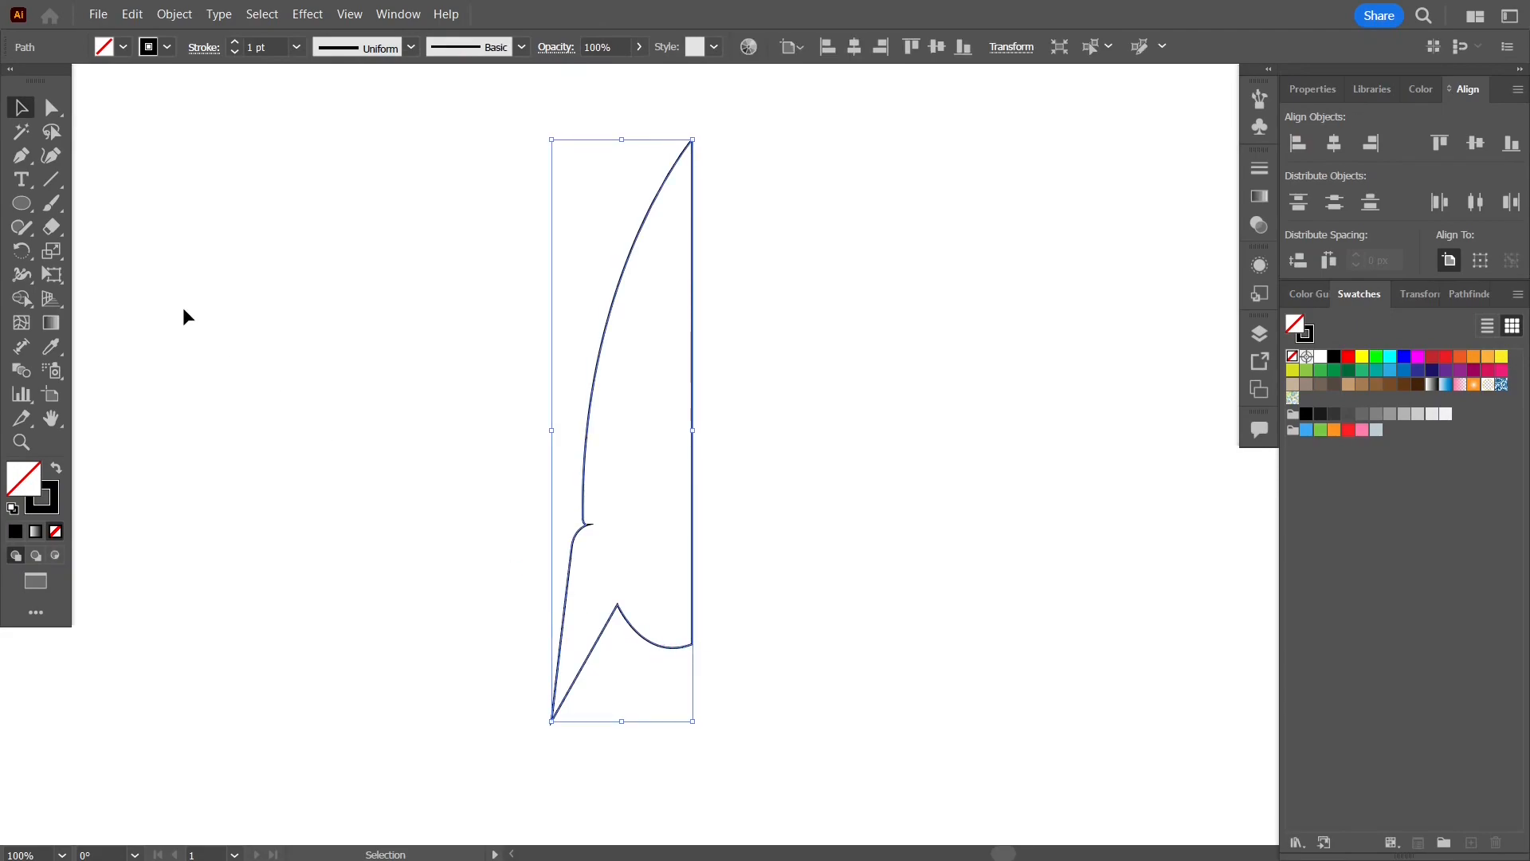
left_click(29, 165)
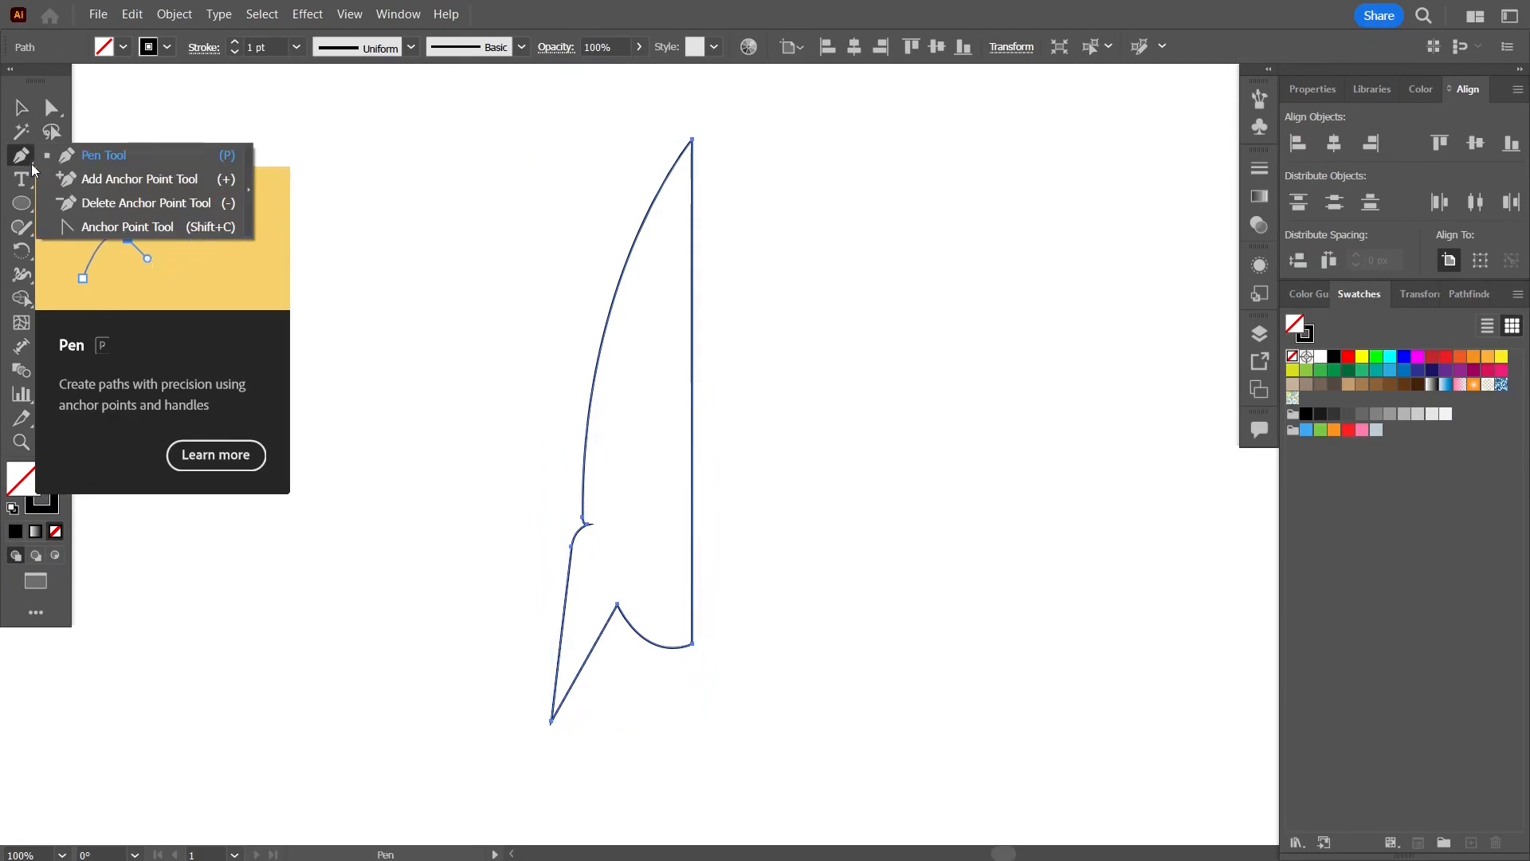
left_click(123, 228)
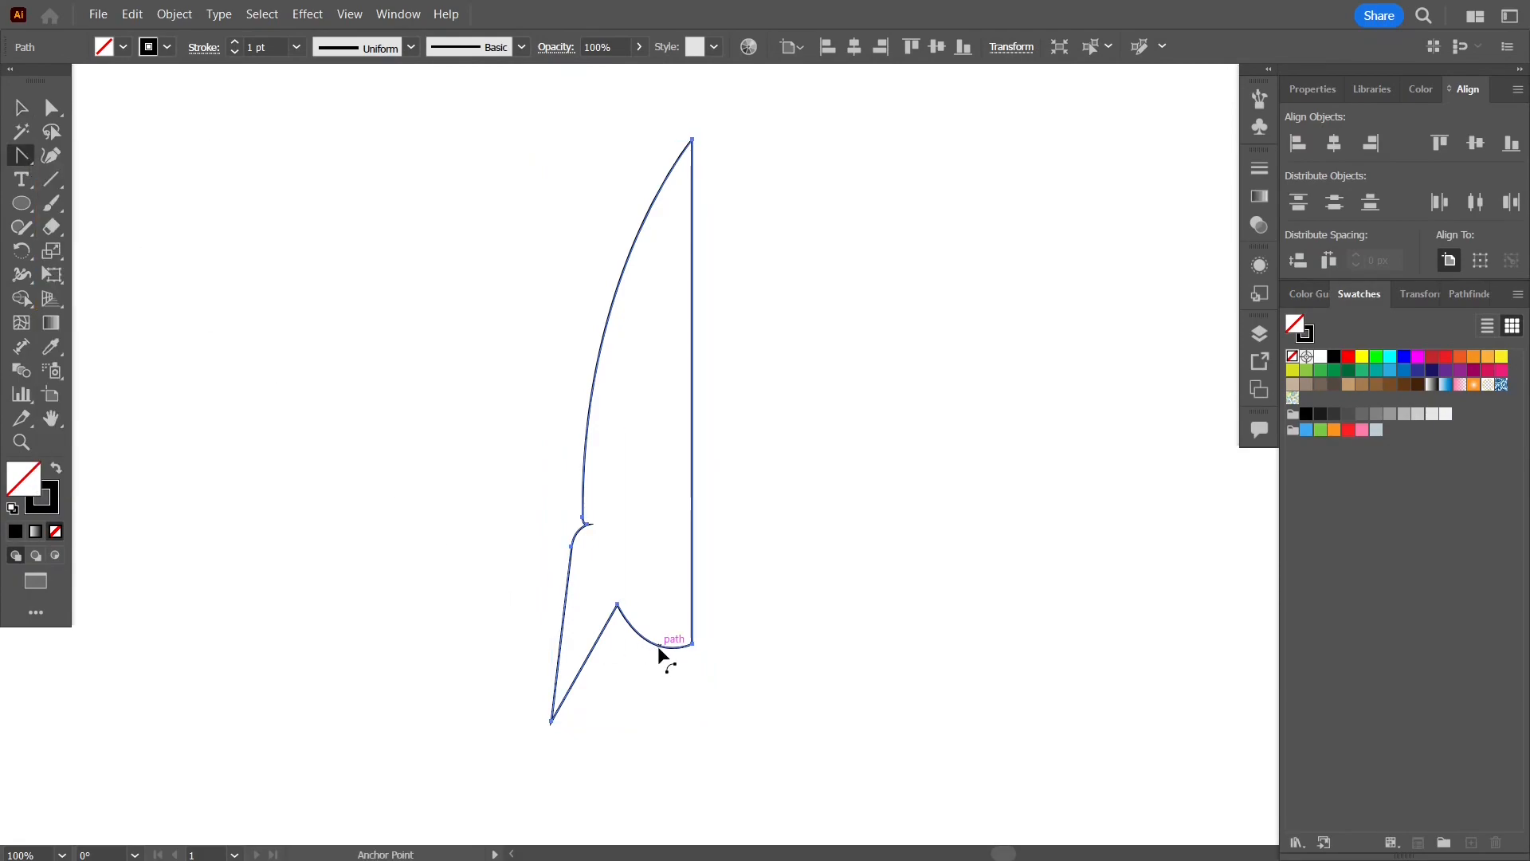
left_click(658, 647)
left_click_drag(643, 664, 629, 636)
key("v")
left_click(260, 392)
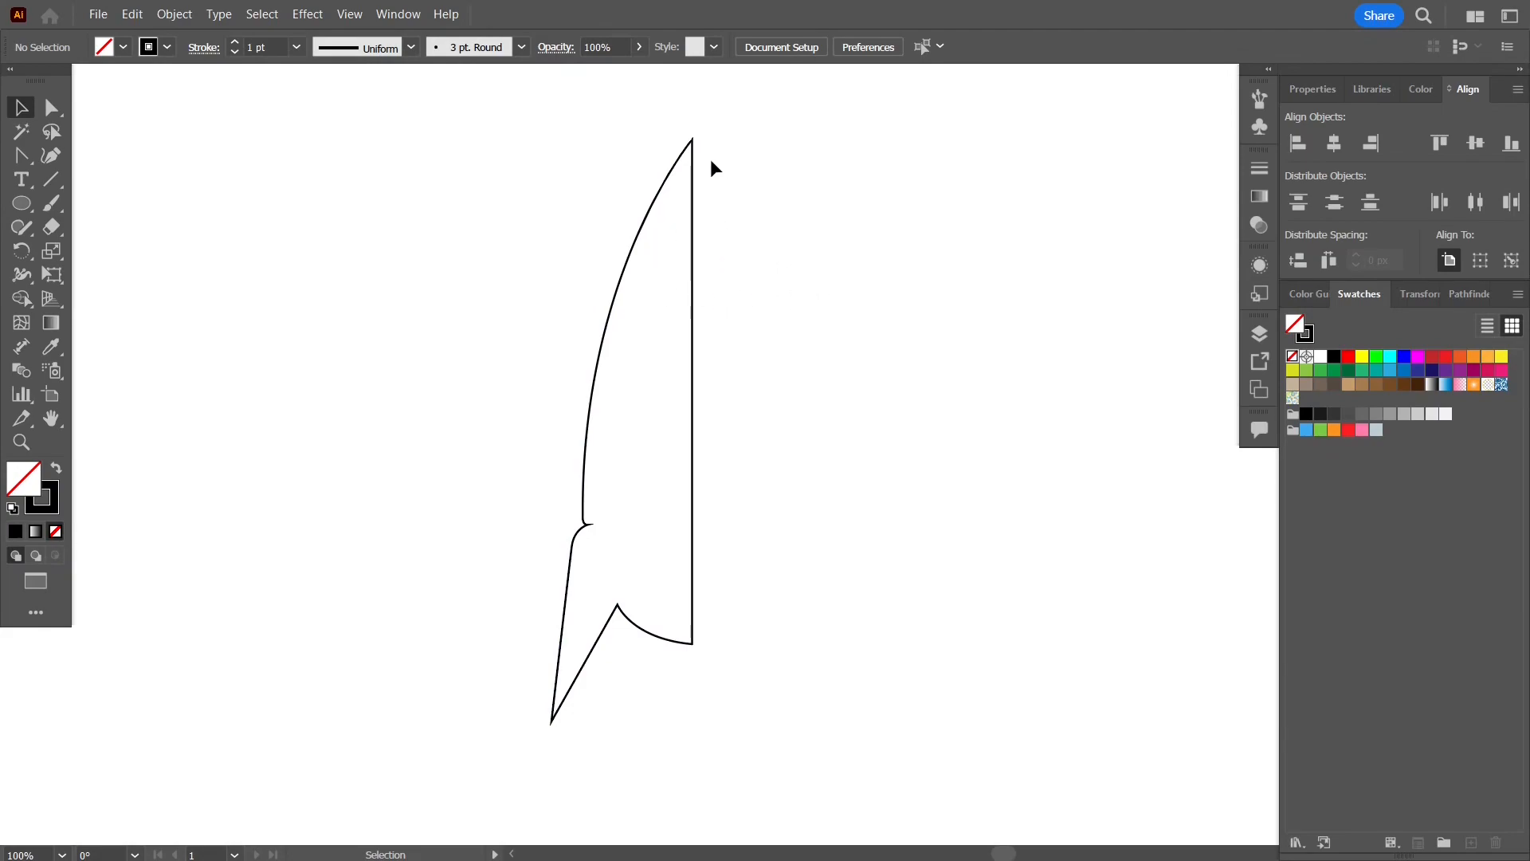
Step: Select the half-rocket outline and paste a copy of it in front
scroll(705, 150, "up", 4)
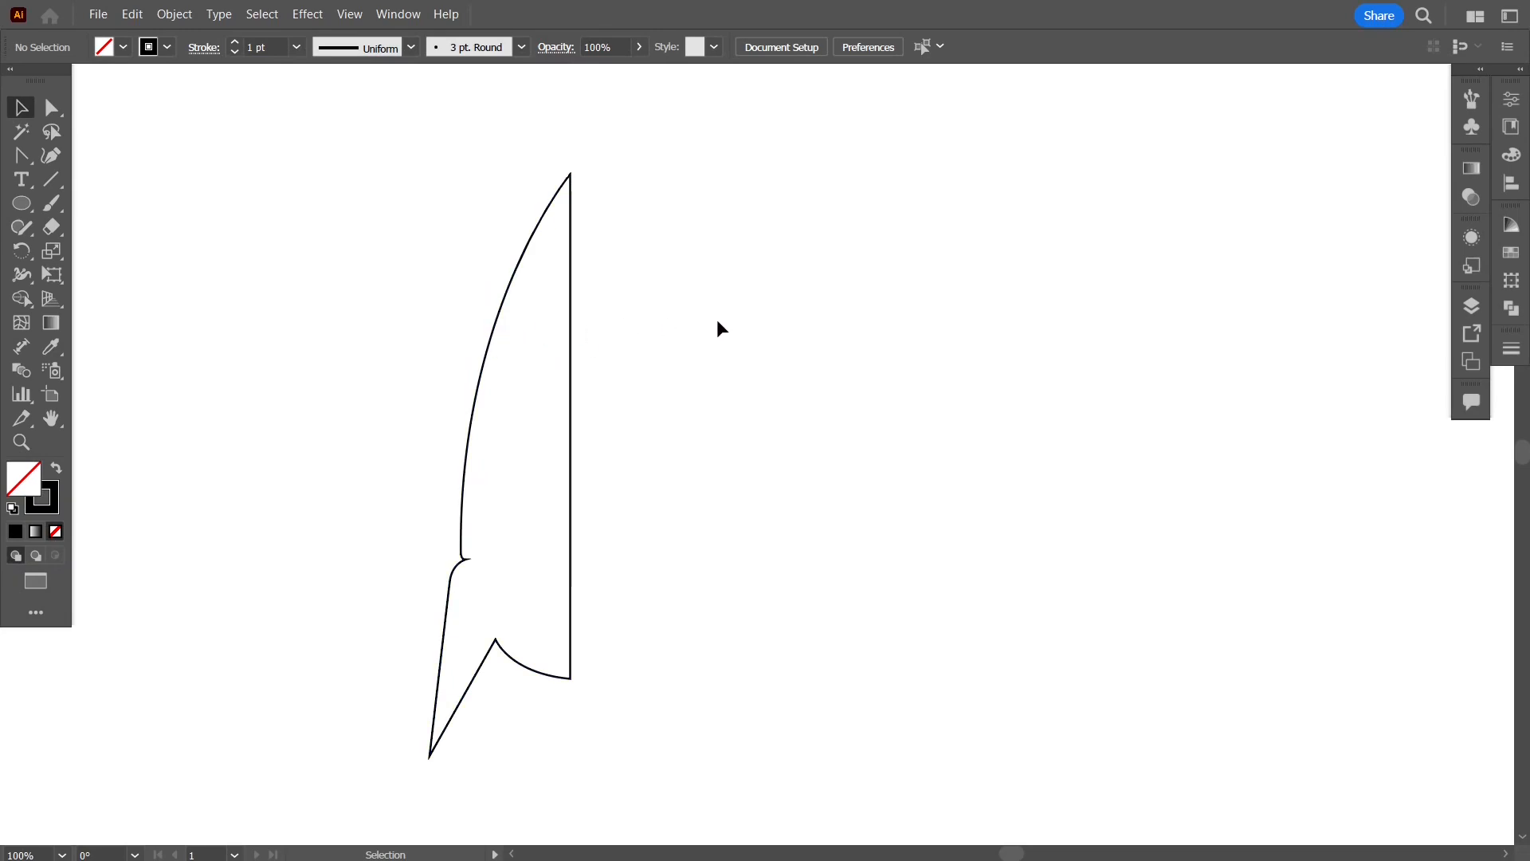
left_click(542, 210)
key("a")
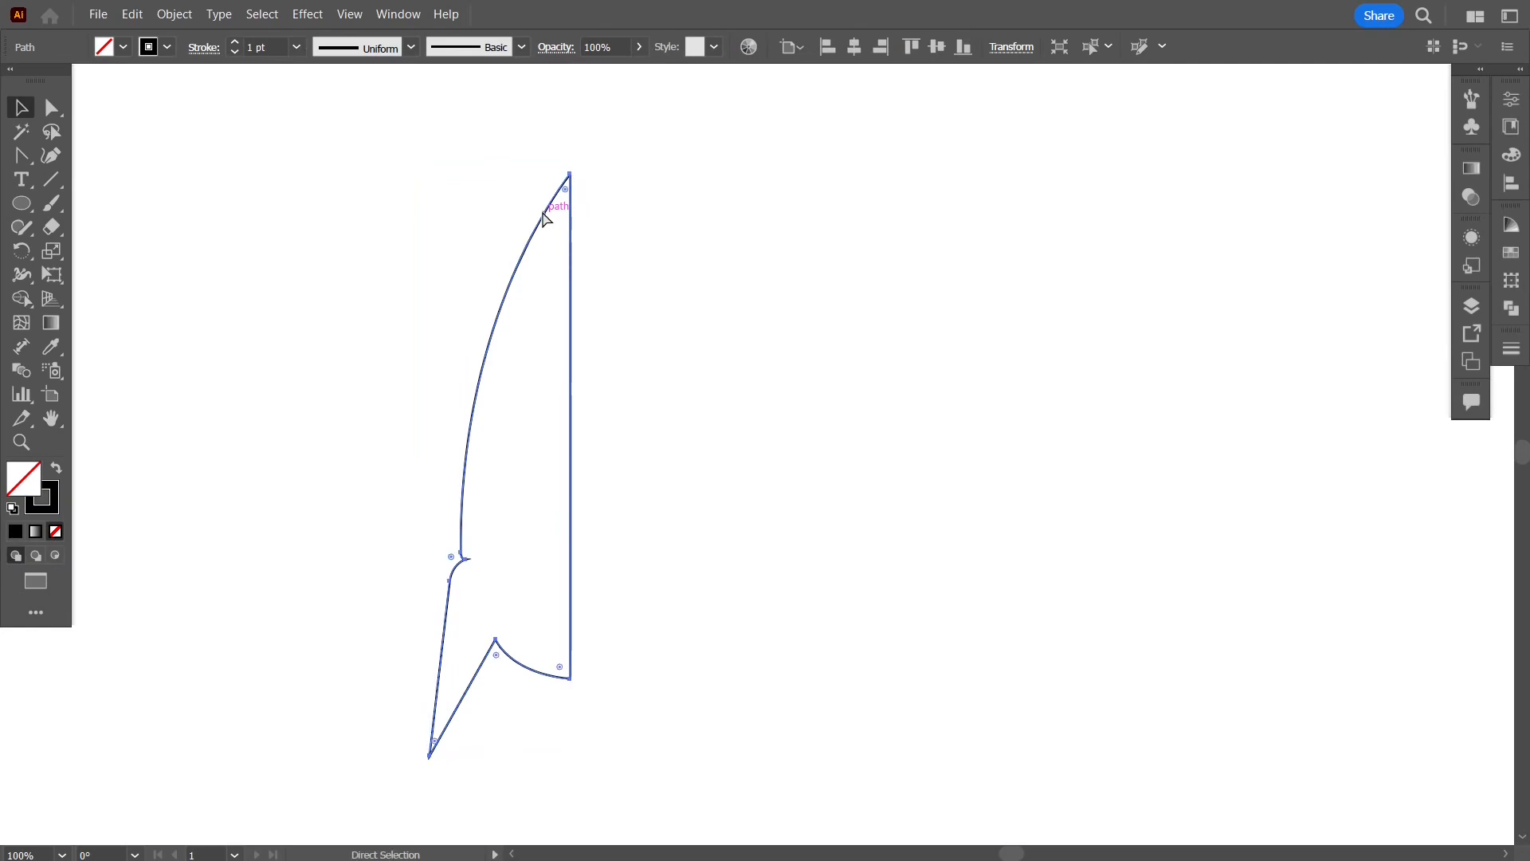
key("v")
key("a")
key("v")
left_click(132, 14)
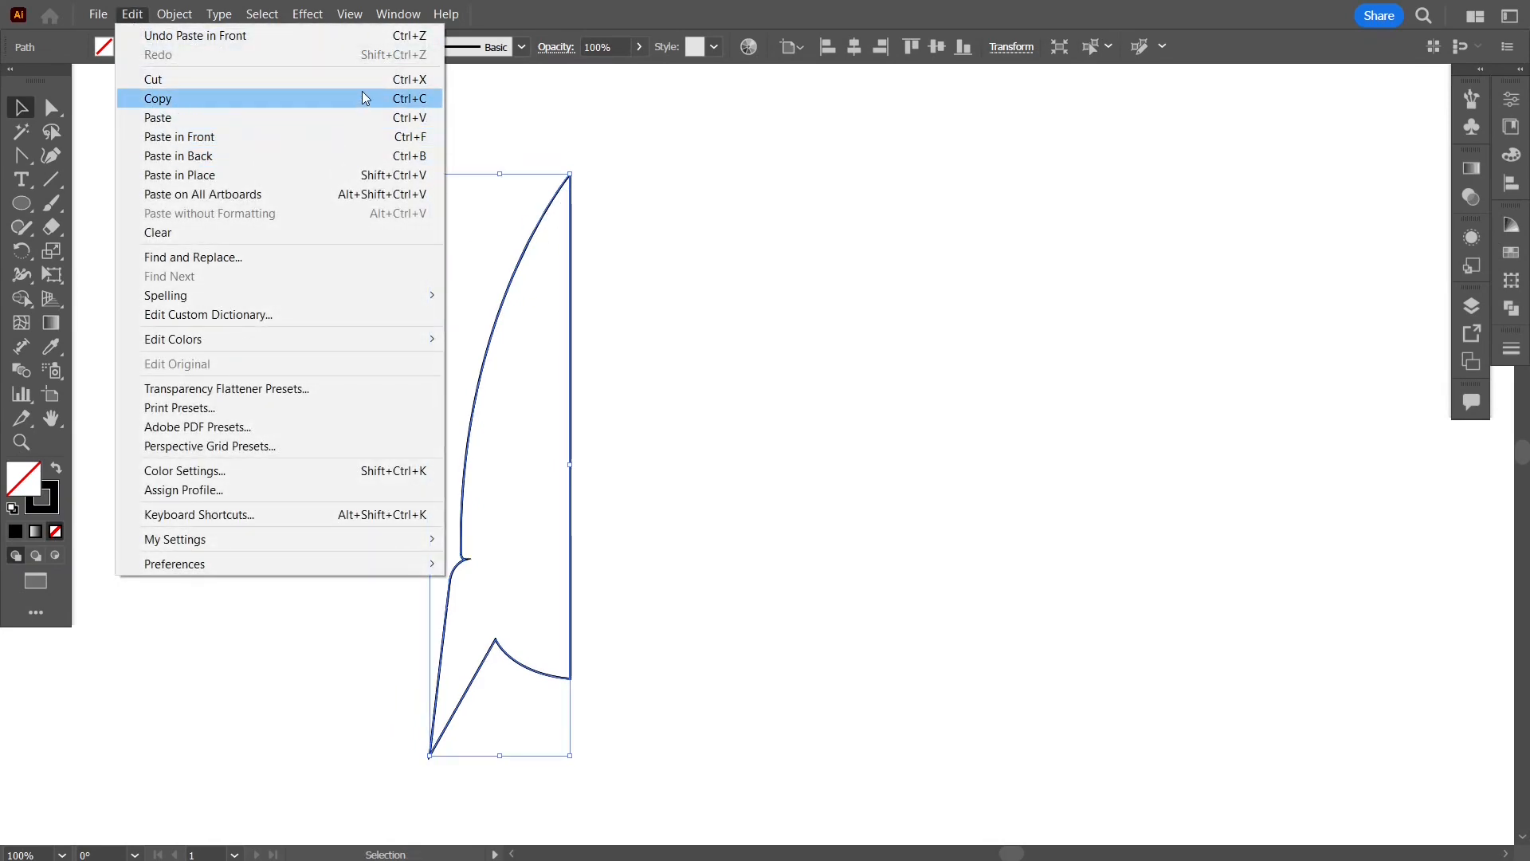
left_click(700, 257)
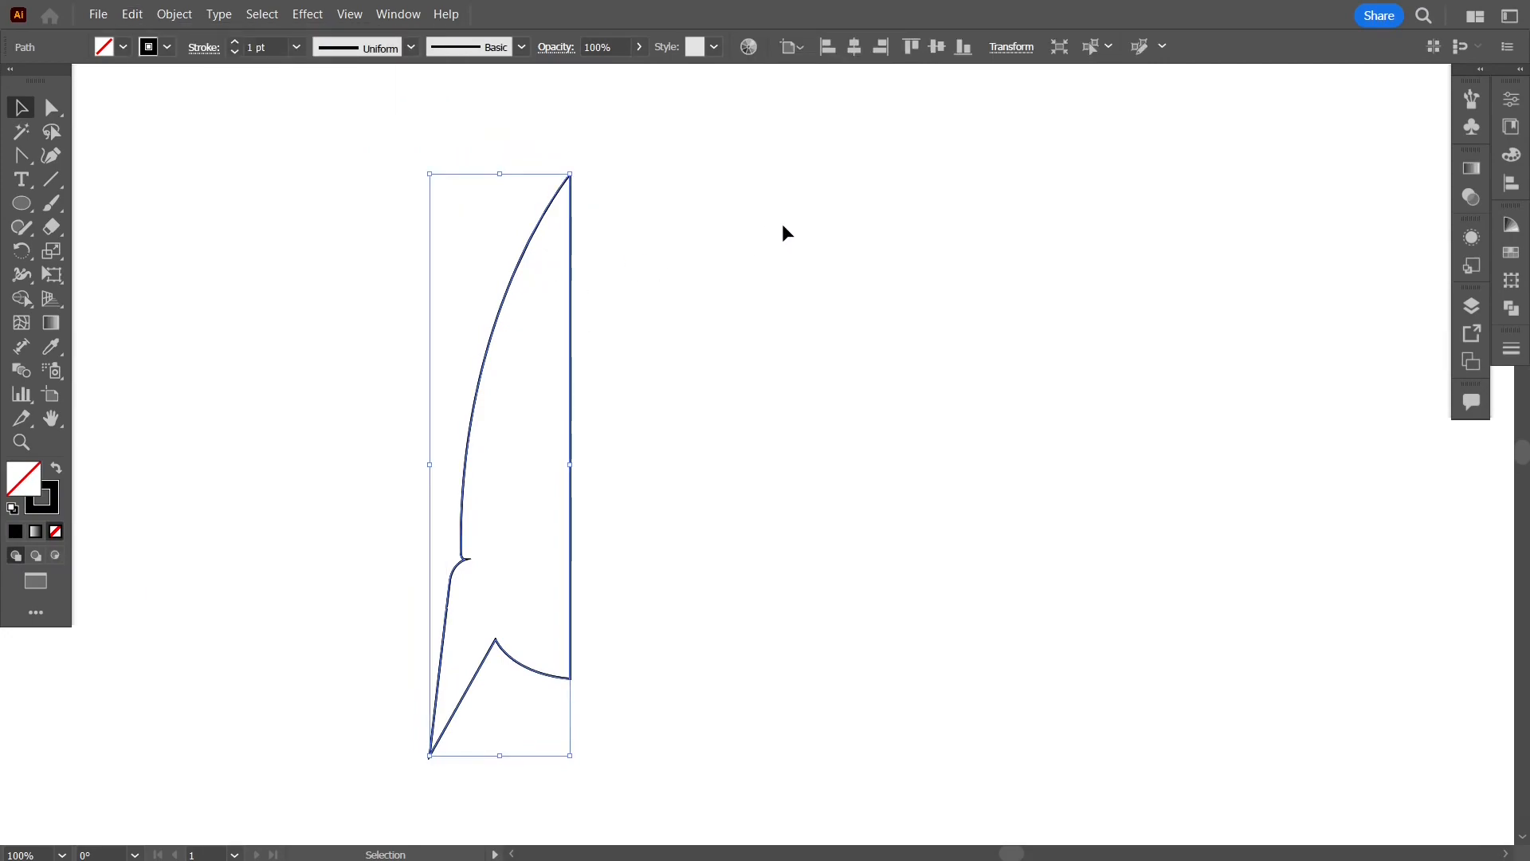
Step: Flip the pasted half-rocket copy horizontally
left_click(1519, 71)
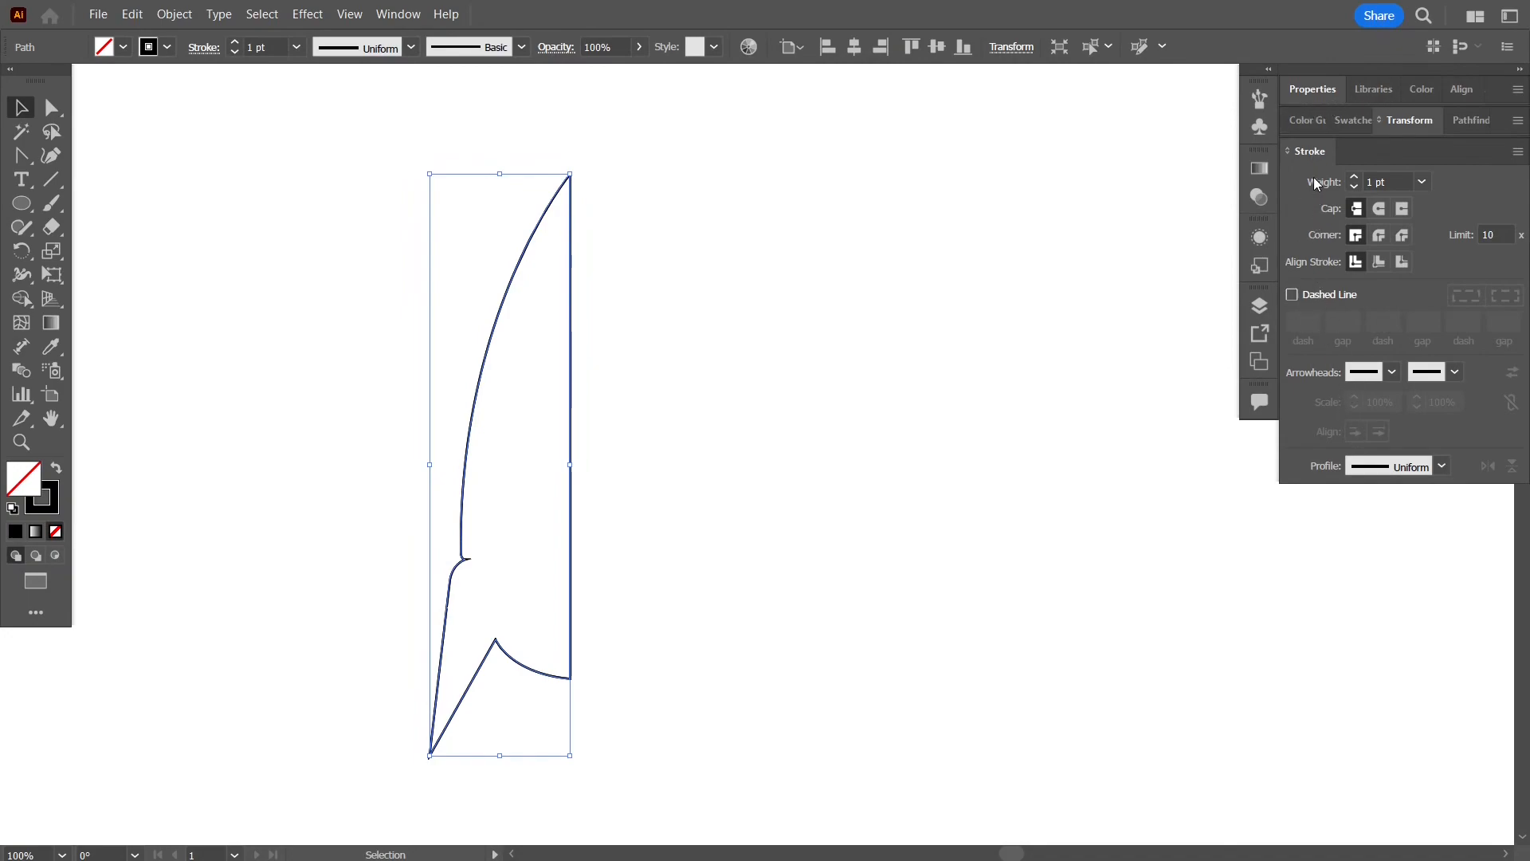
left_click(1312, 90)
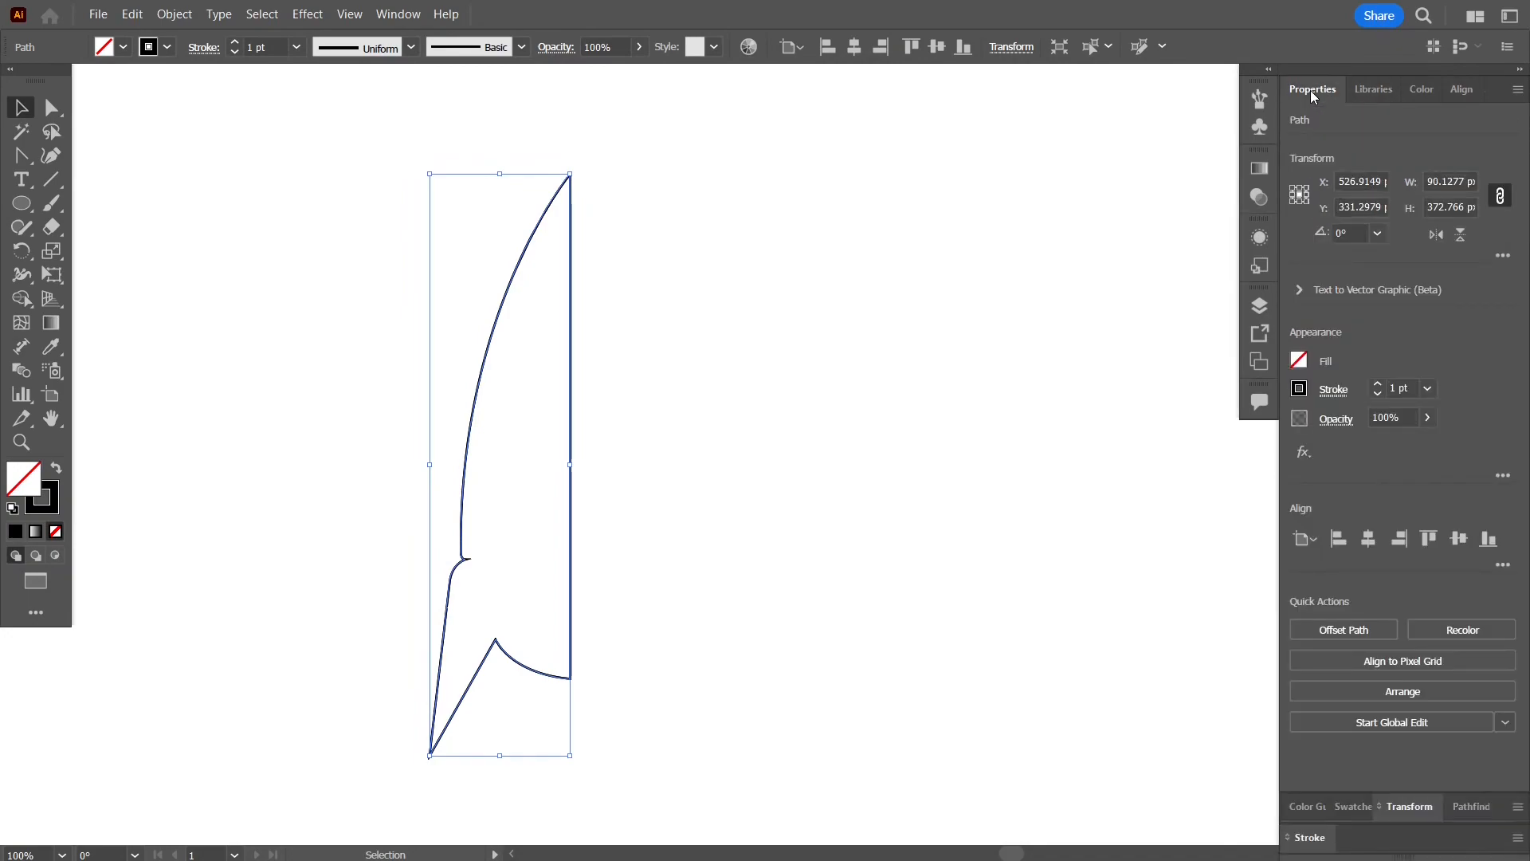
left_click(1435, 238)
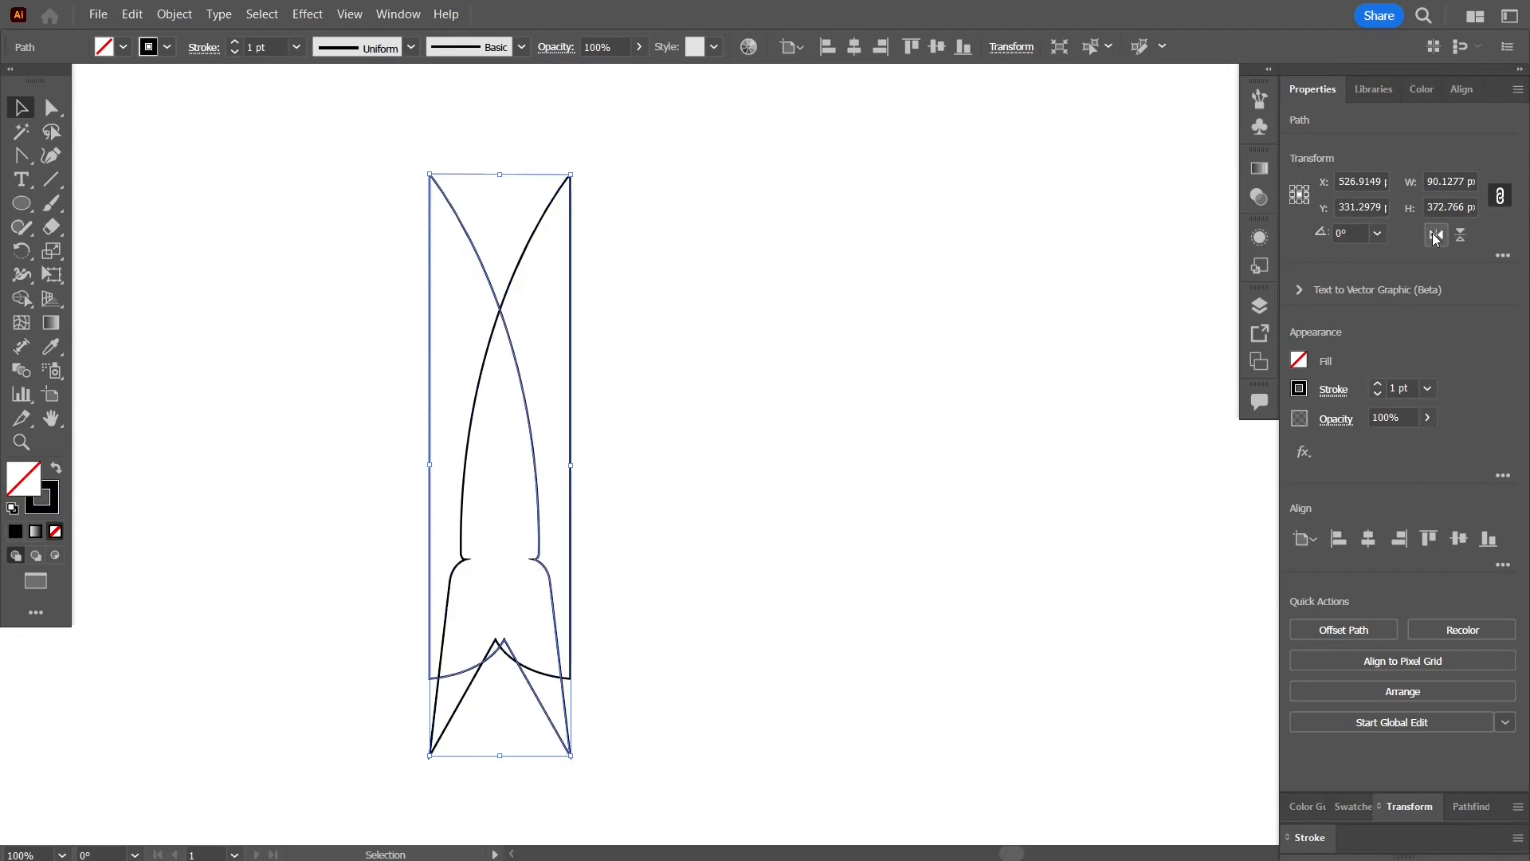
Step: Move the flipped copy sideways until its straight edge meets the original's straight edge to form a full rocket
left_click(431, 318)
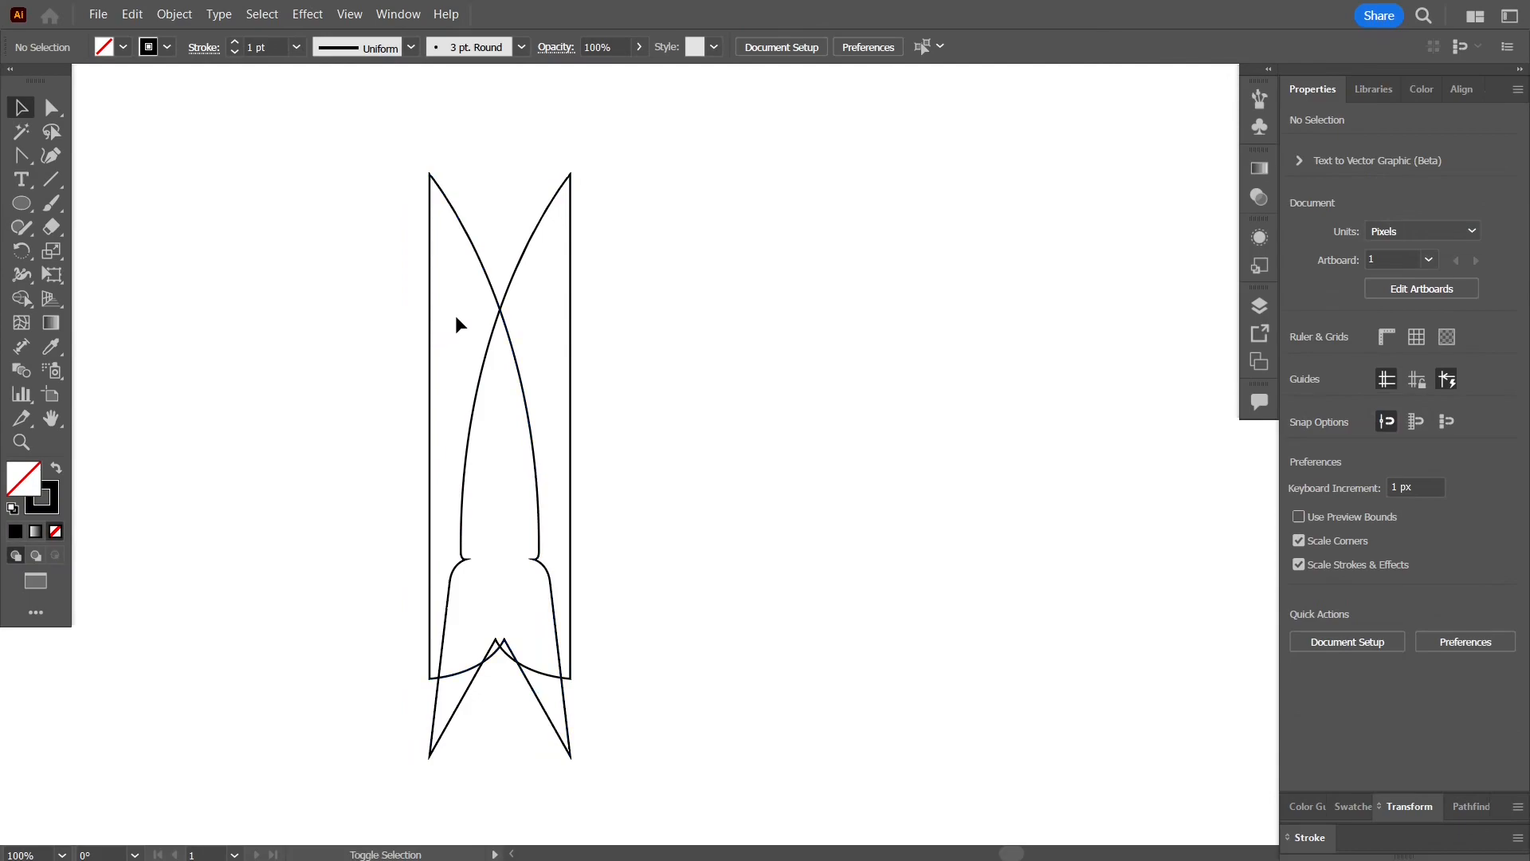
left_click_drag(435, 314, 570, 313)
left_click(815, 294)
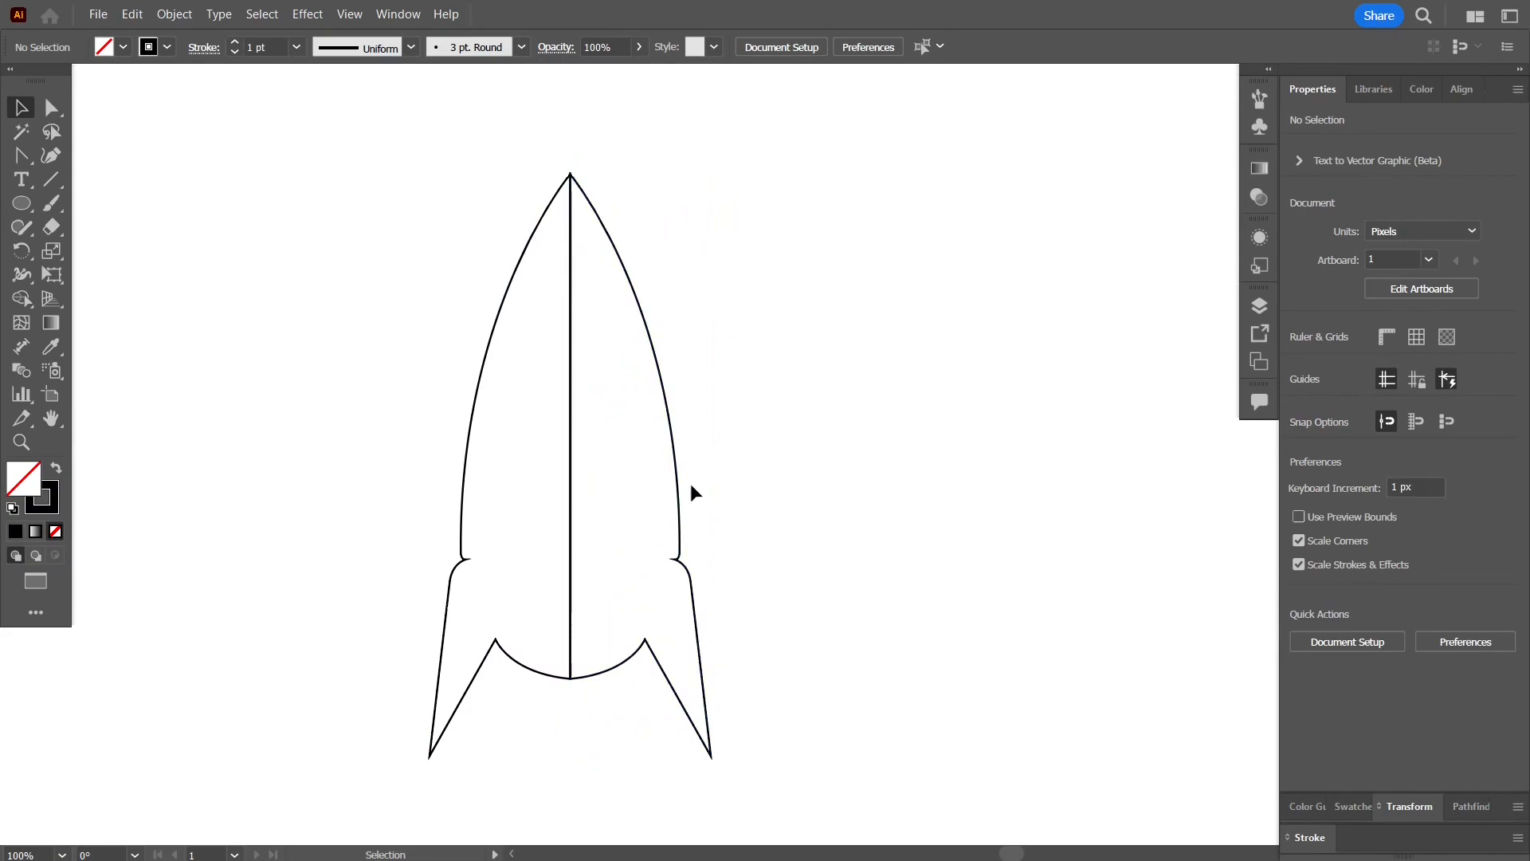
Step: Inspect the tip where the two rocket halves meet, and undo the copy's move and horizontal flip
scroll(574, 148, "up", 9)
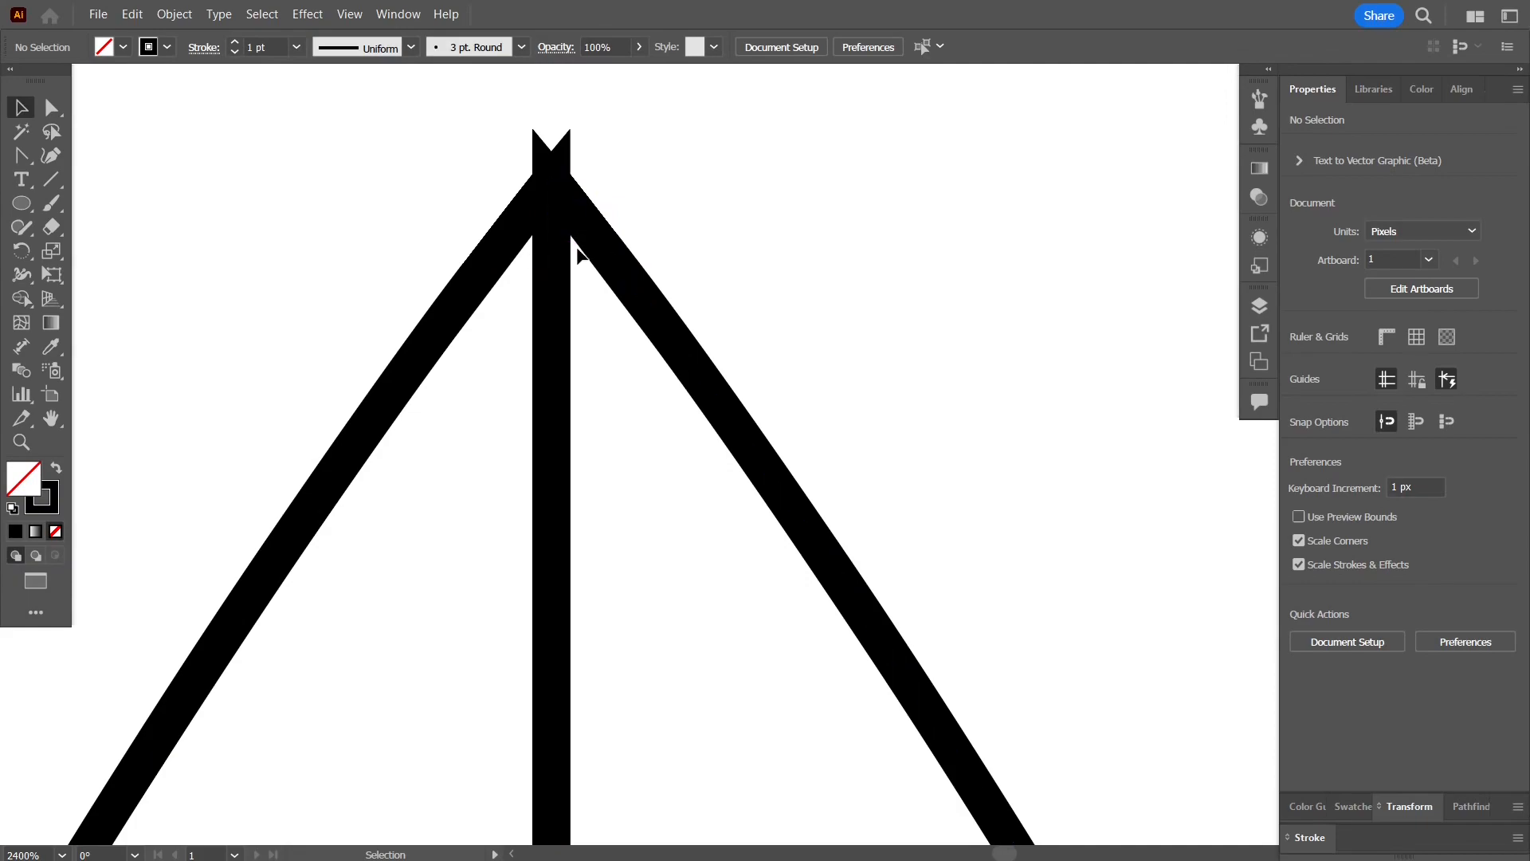
key("a")
key("v")
scroll(652, 229, "down", 4)
scroll(797, 239, "down", 6)
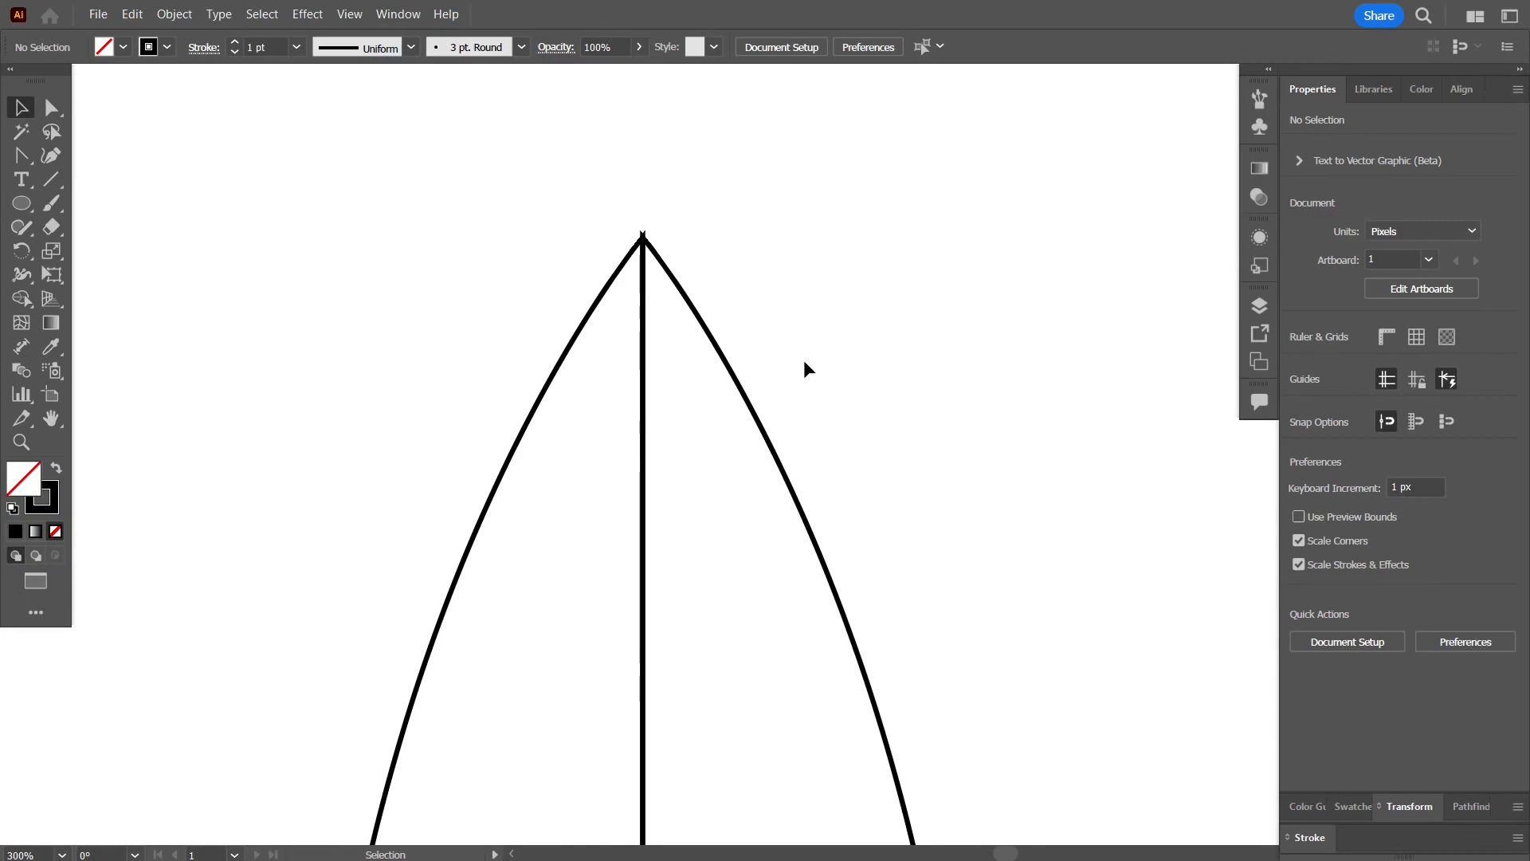
left_click_drag(797, 261, 749, 275)
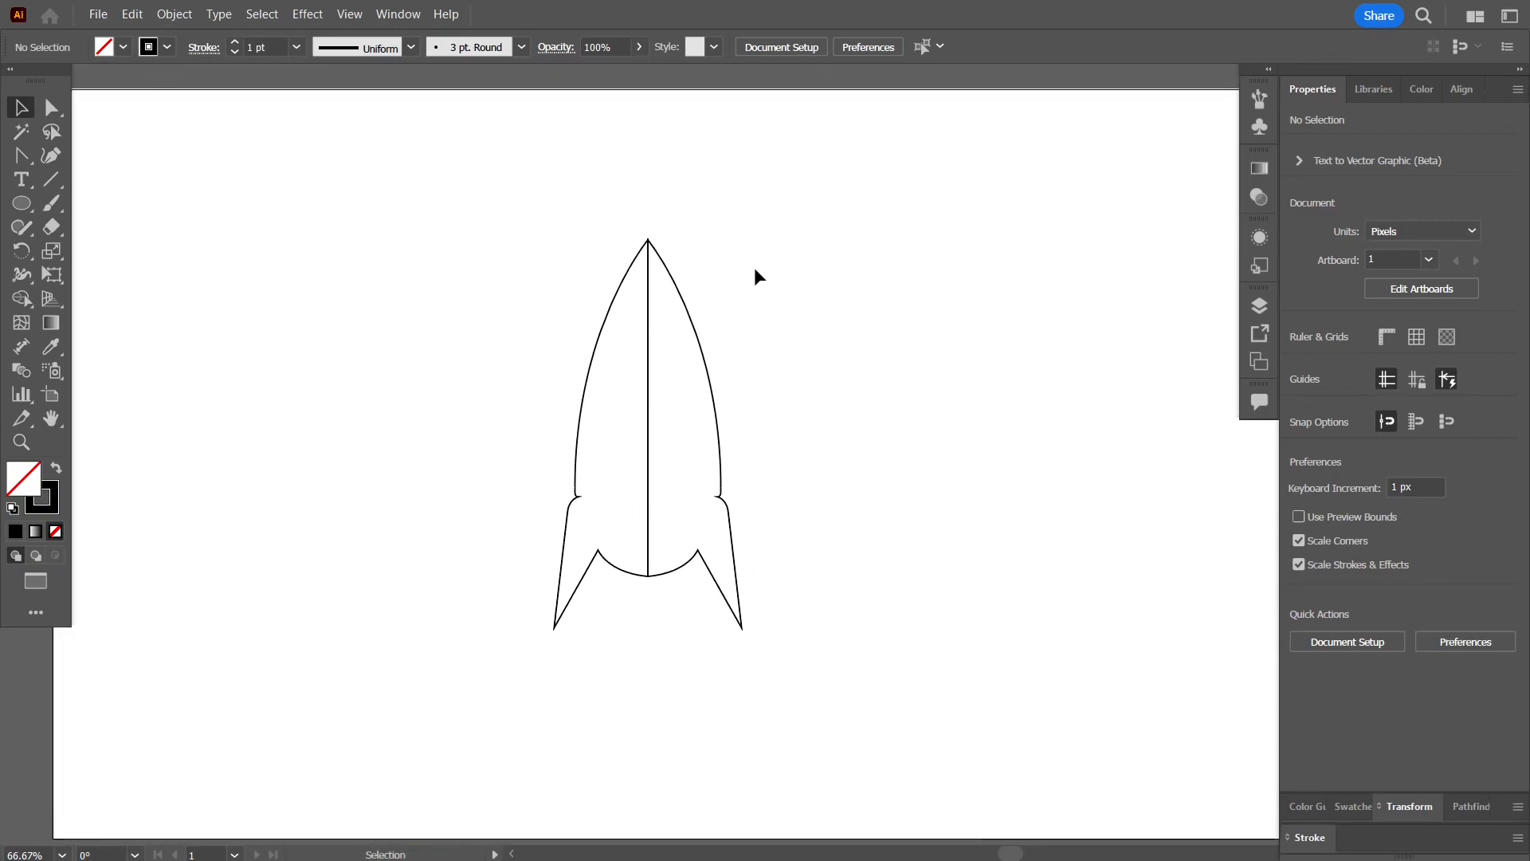
key("ctrl+z")
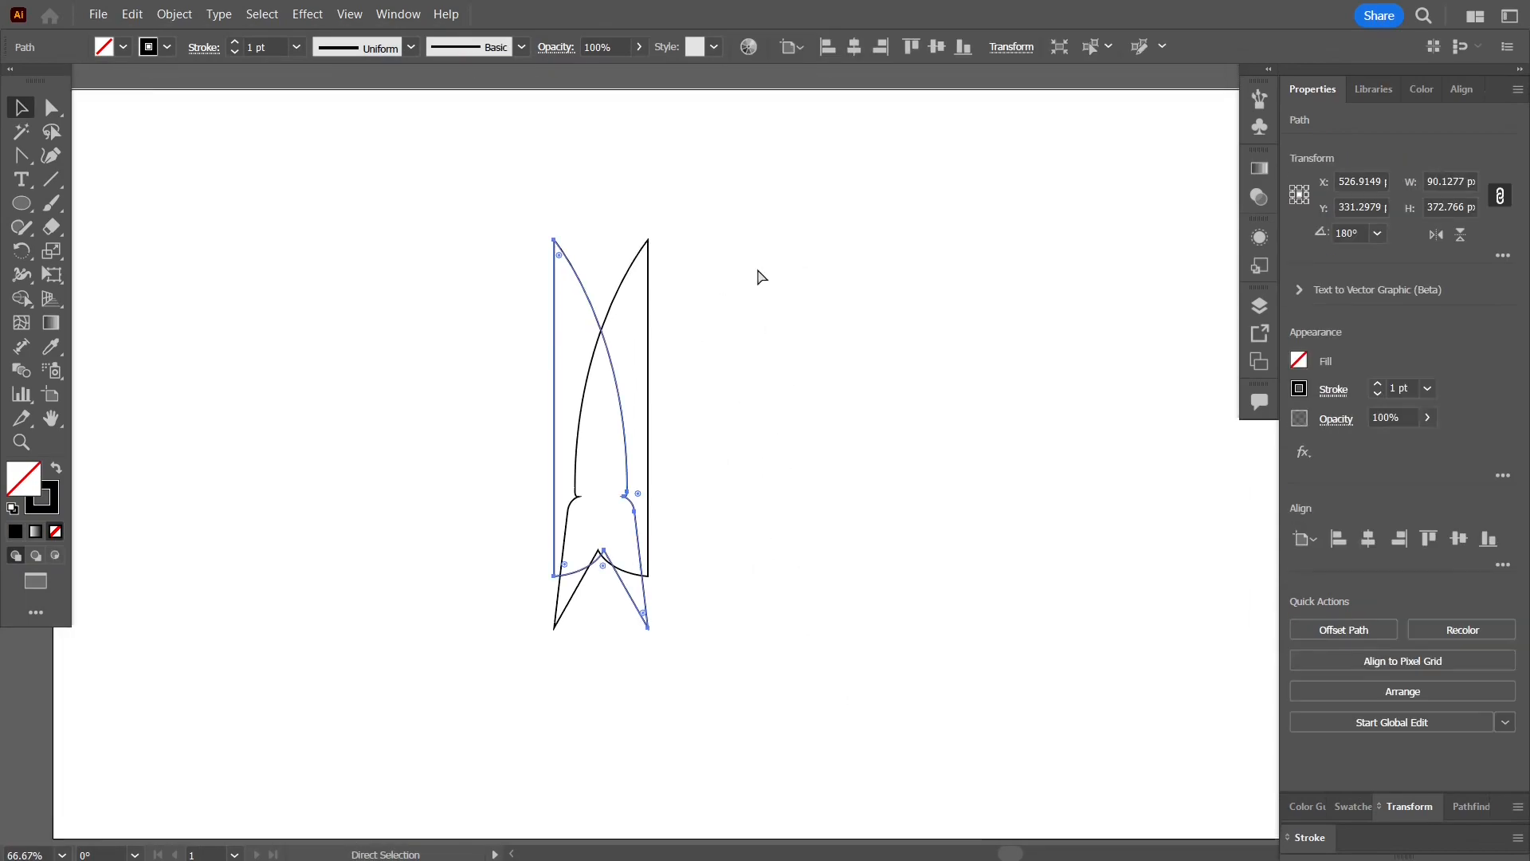
key("ctrl+z")
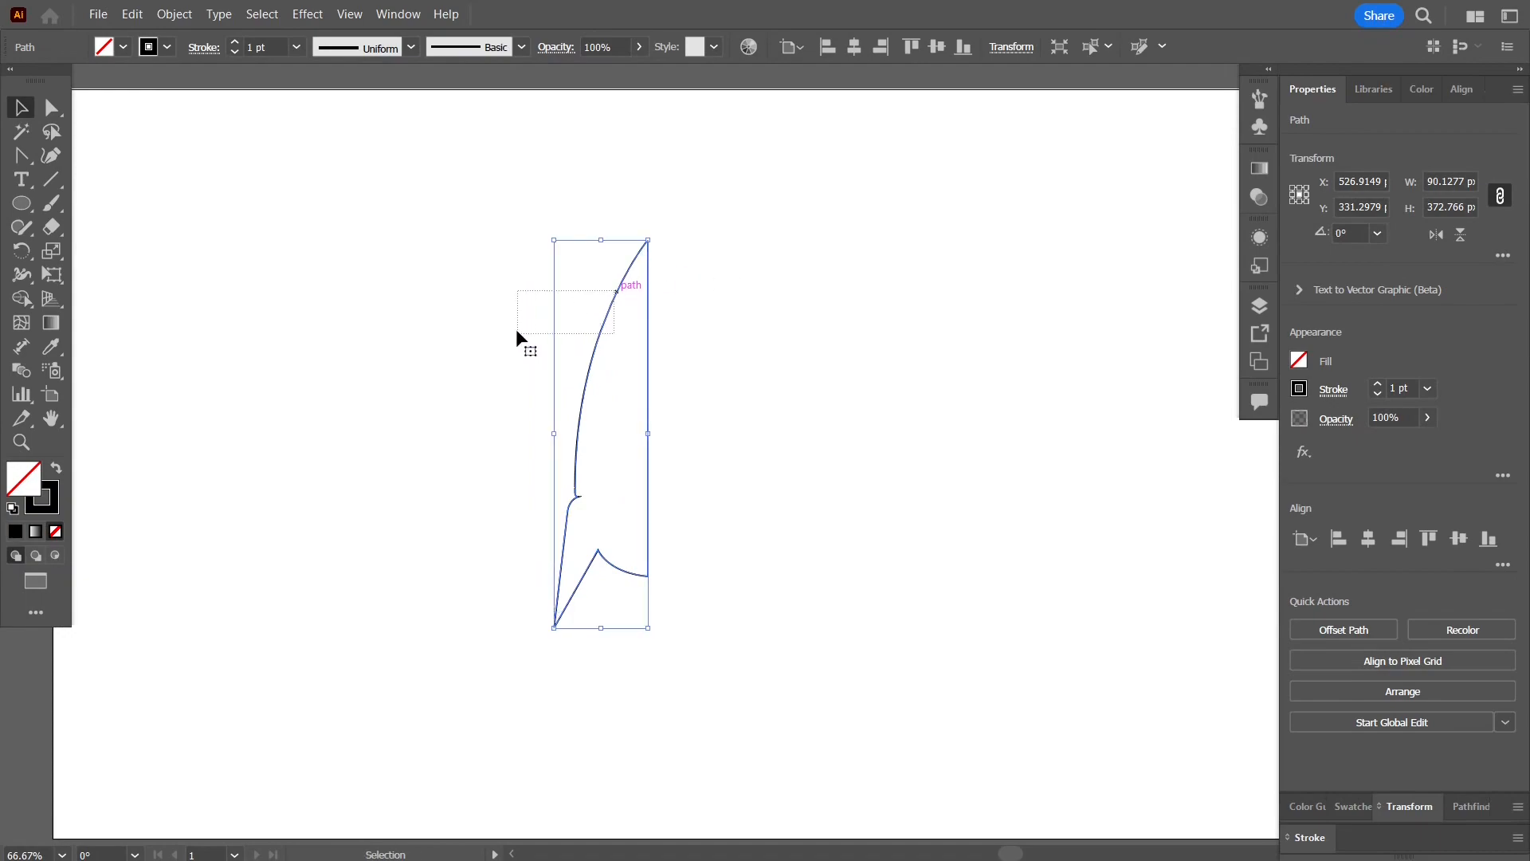
Step: Align the half-rocket path's stroke to the inside of the path and check the tip up close
left_click(628, 315)
left_click(608, 305)
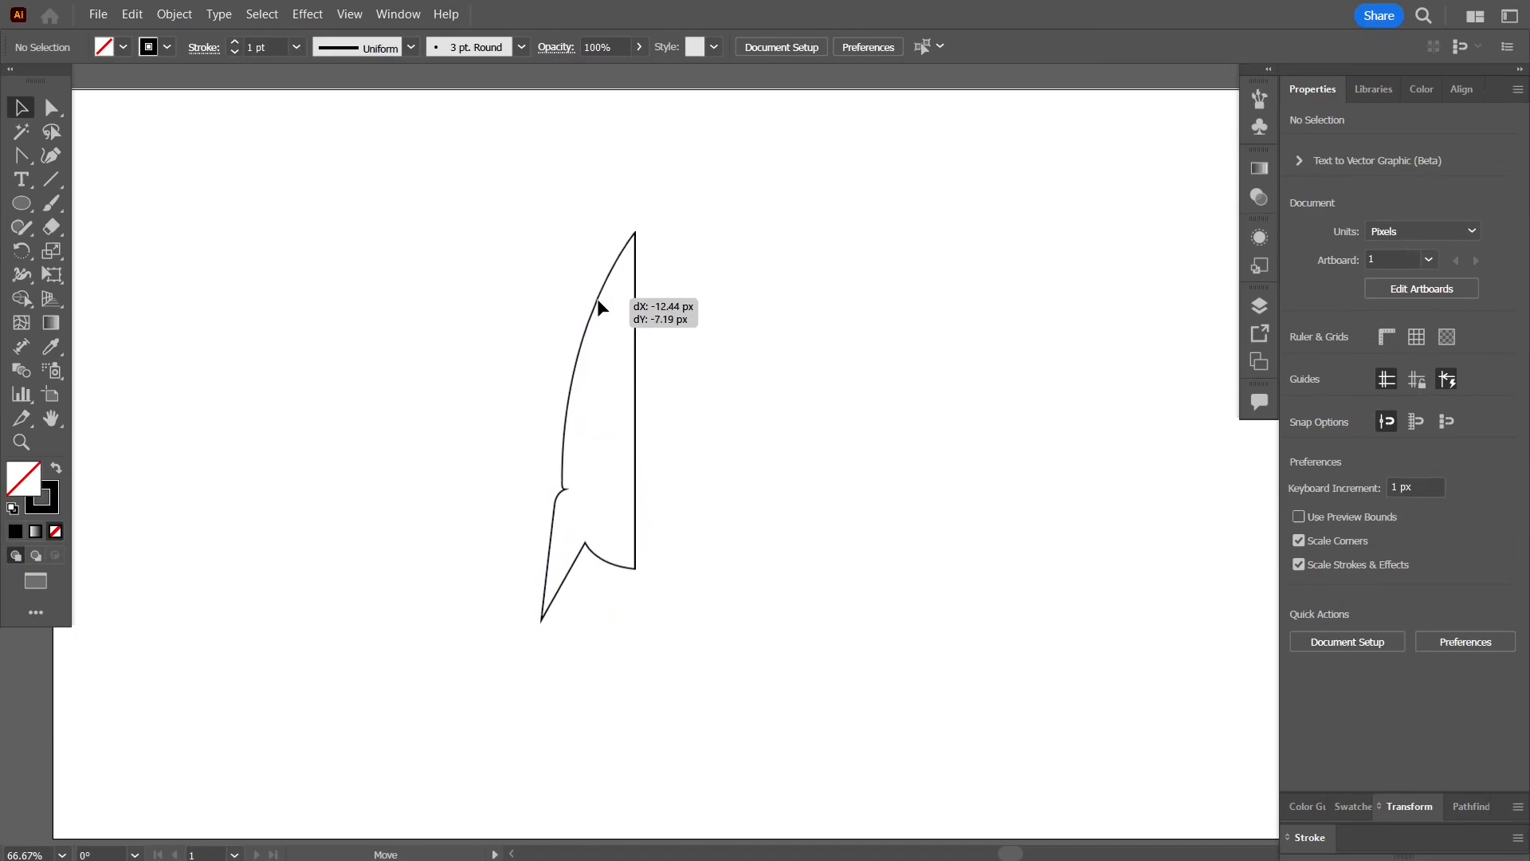
scroll(642, 279, "up", 3)
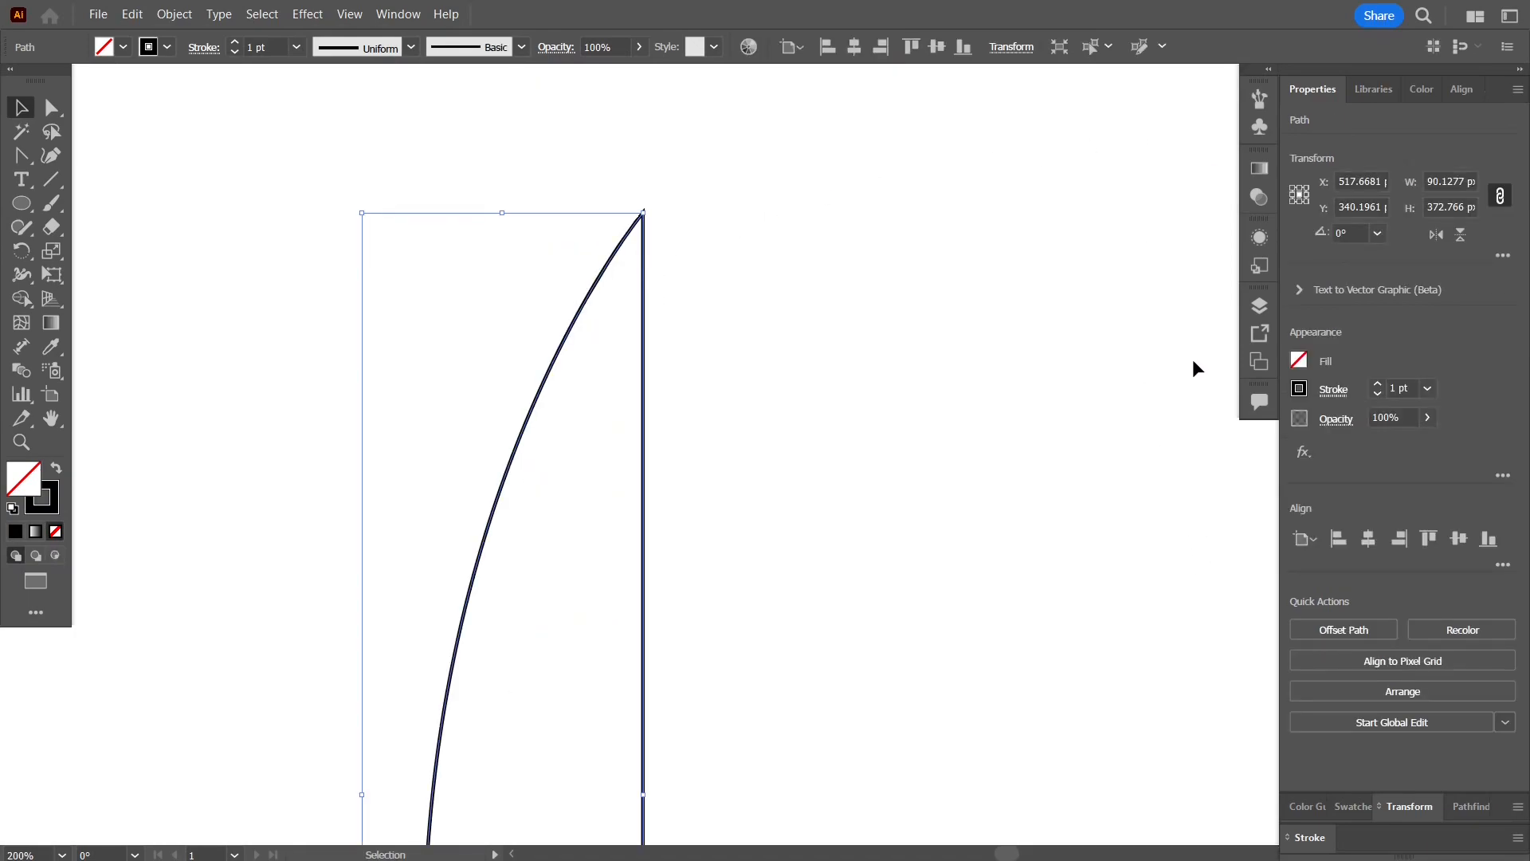
left_click(1307, 838)
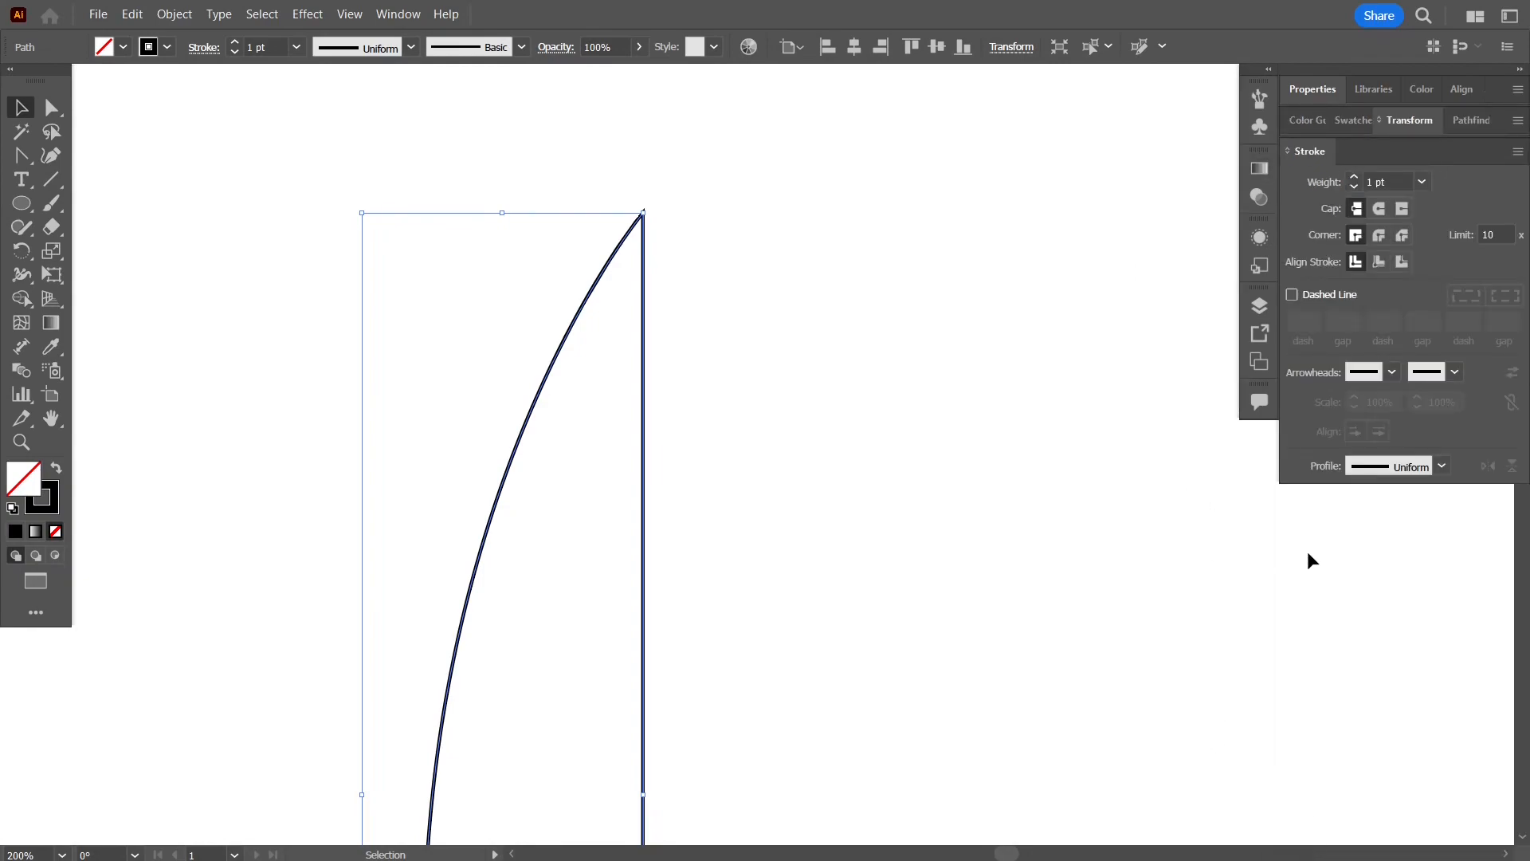
left_click(1380, 263)
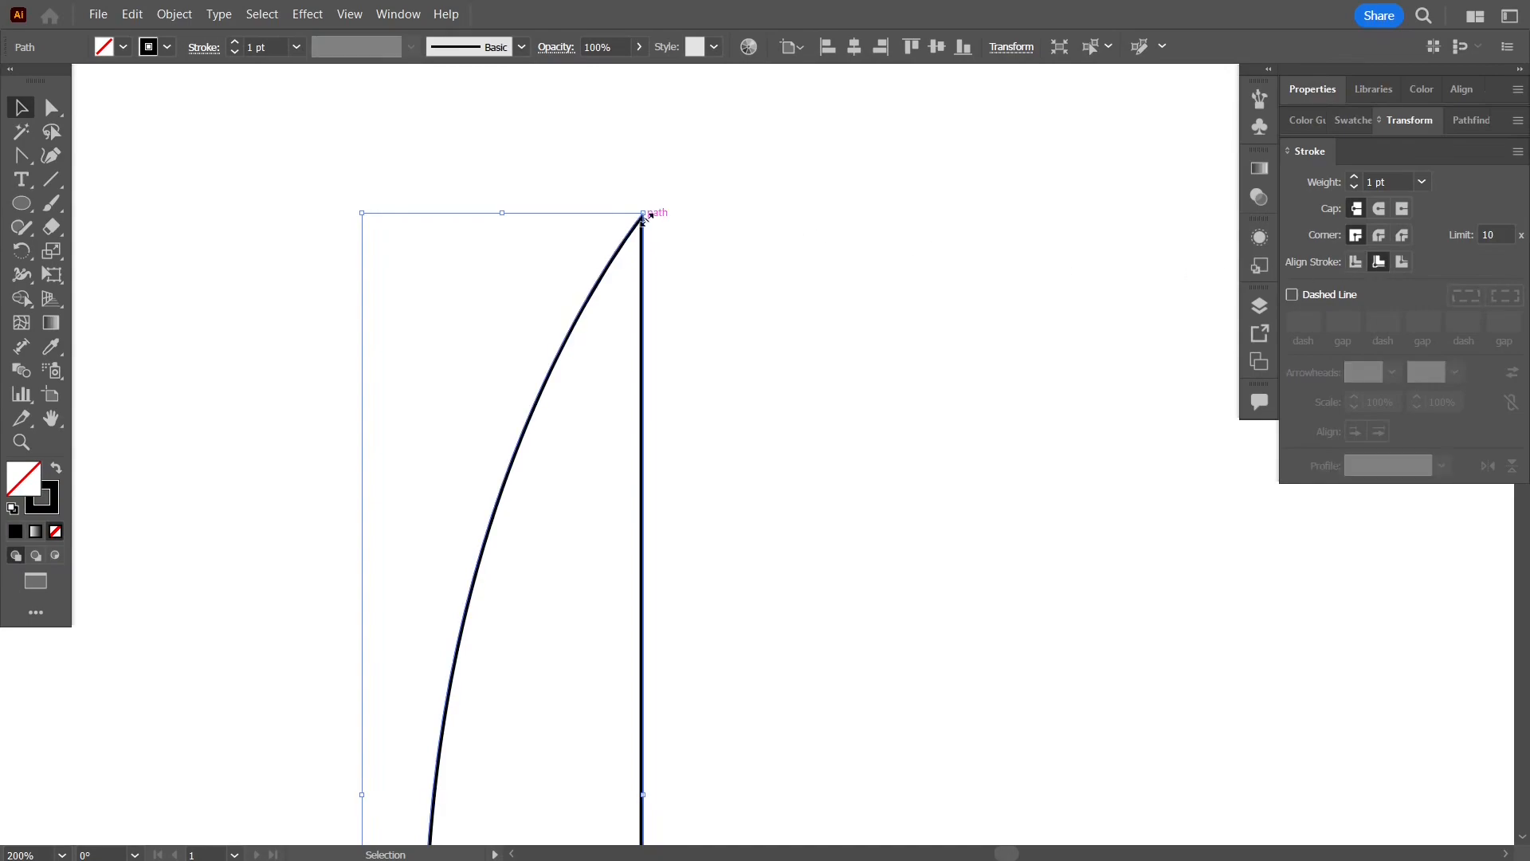
scroll(637, 214, "up", 7)
scroll(766, 213, "down", 10)
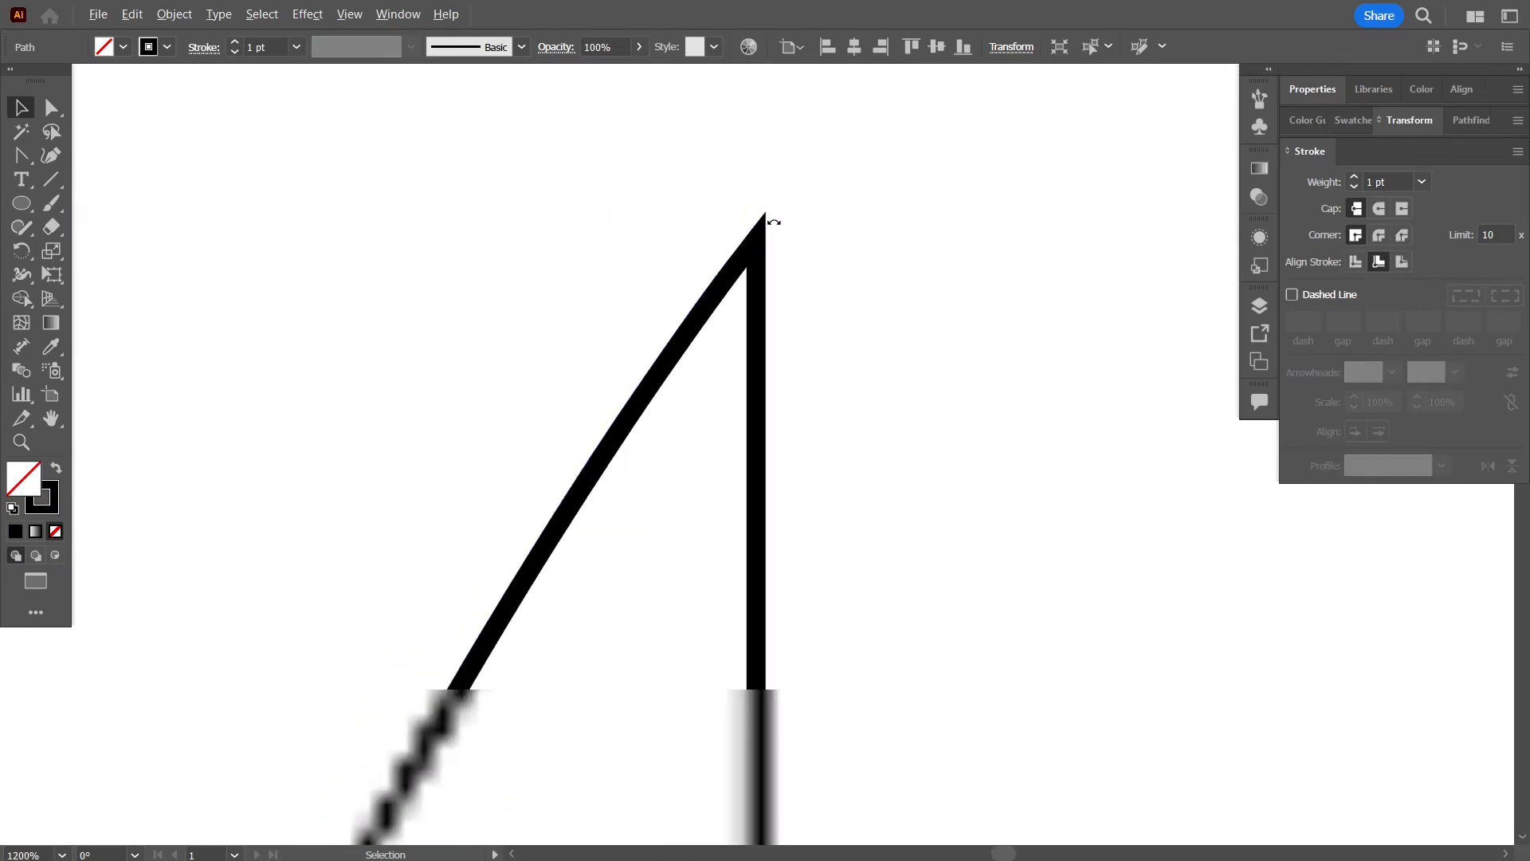
Step: Paste a copy of the half-rocket outline in front and flip the copy horizontally
left_click(672, 303)
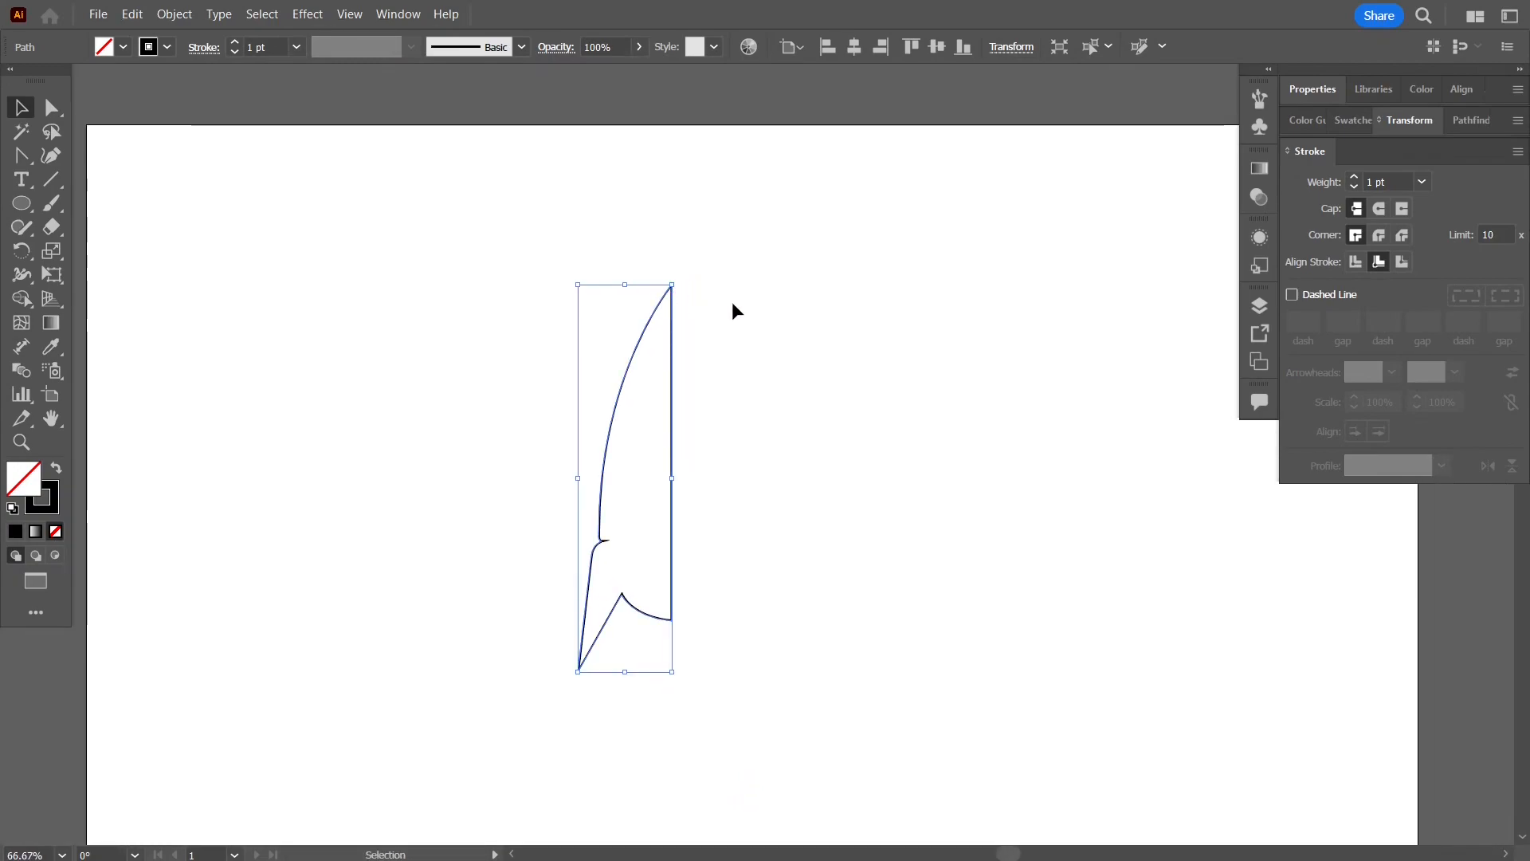
left_click(732, 301)
left_click(645, 324)
key("a")
key("v")
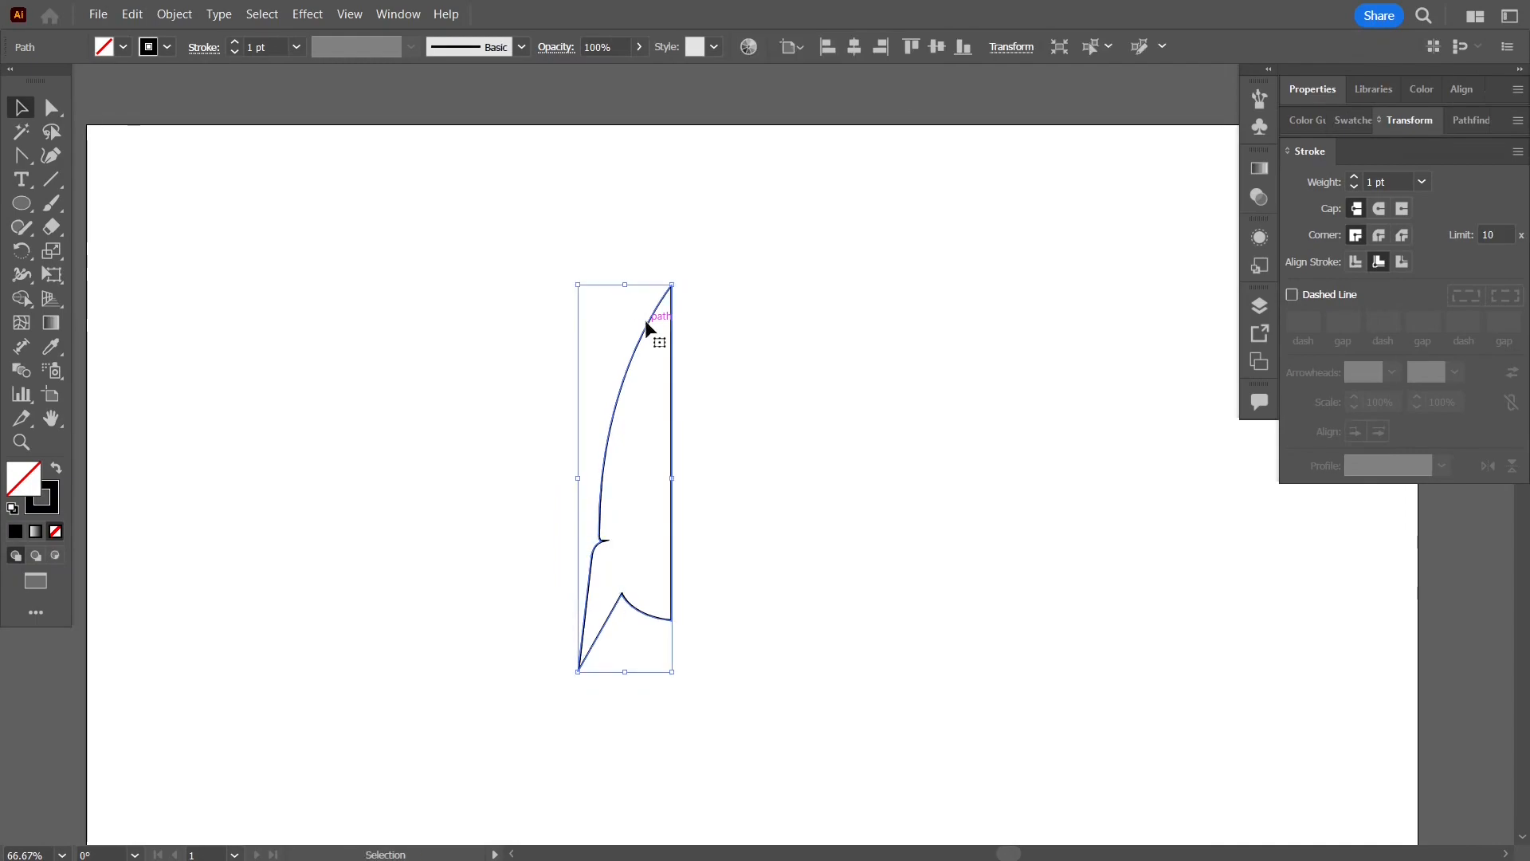
left_click(1312, 88)
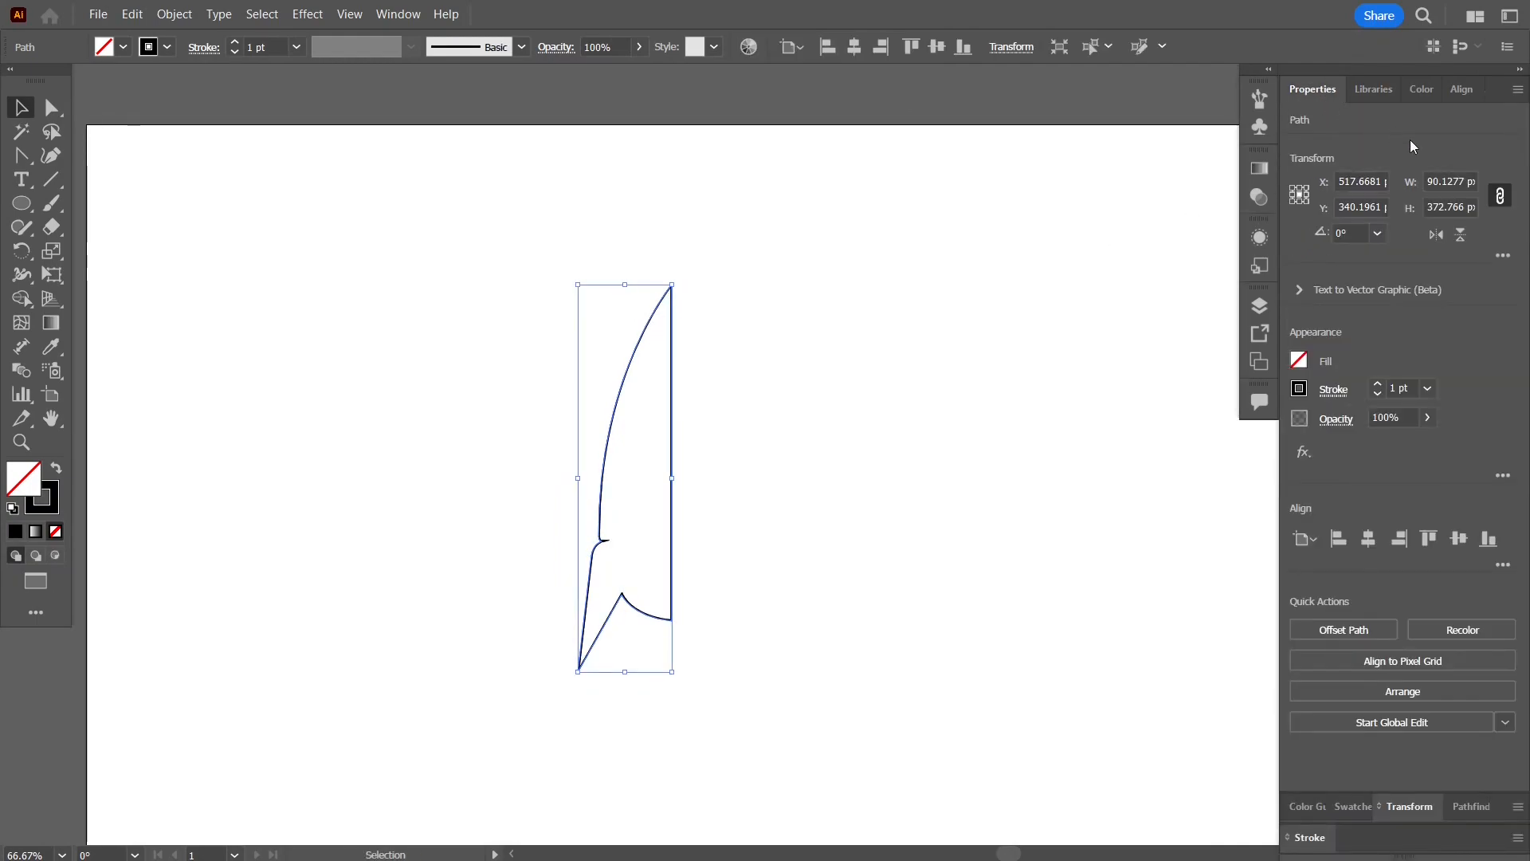
left_click(1440, 235)
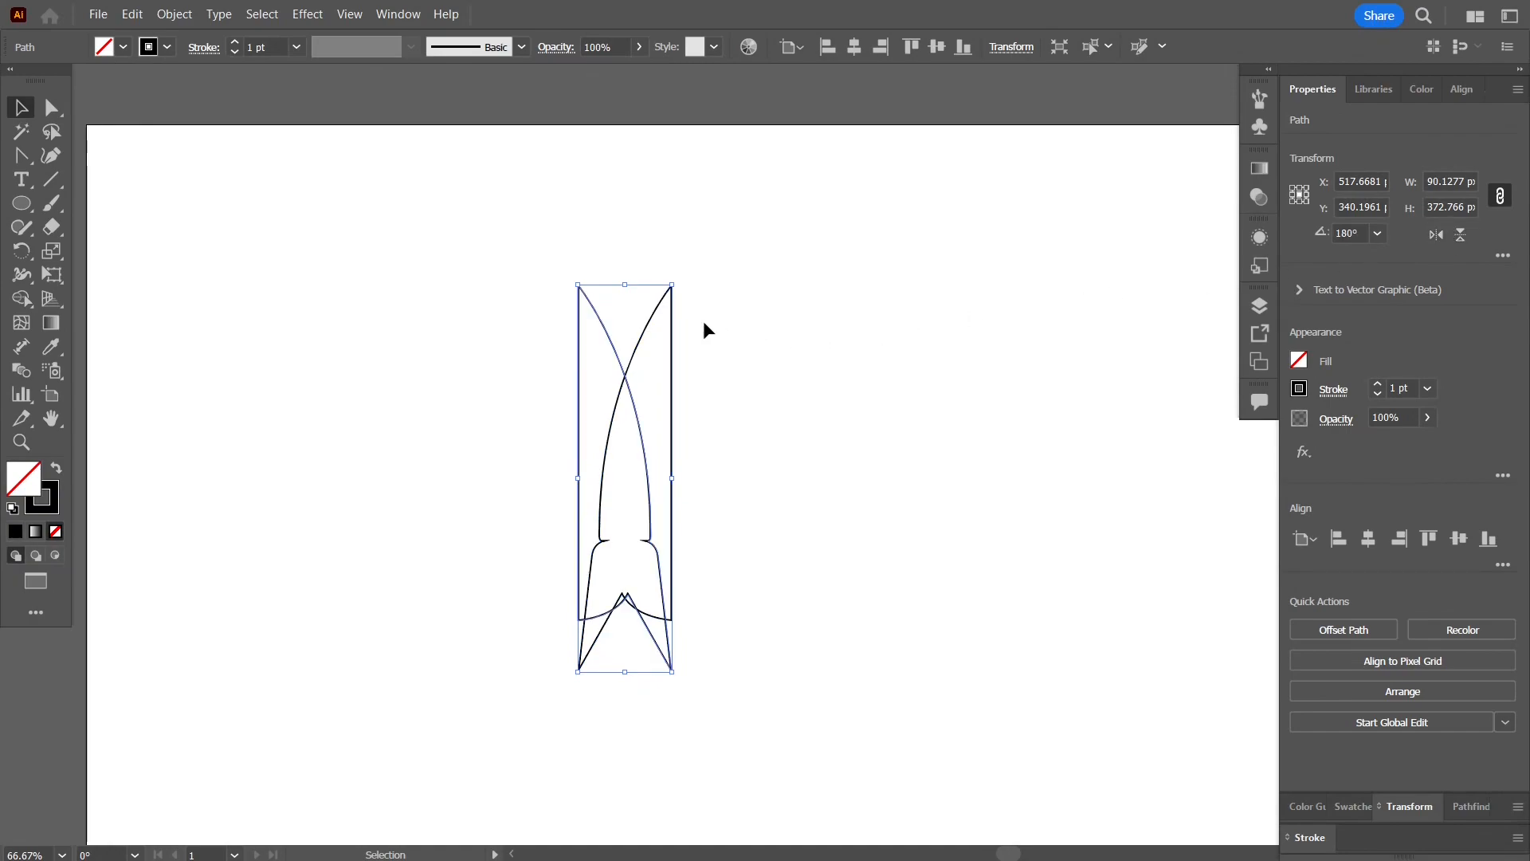
Step: Move the flipped copy sideways until the straight edges of both halves meet, and inspect how they join at the tip
scroll(623, 299, "up", 2)
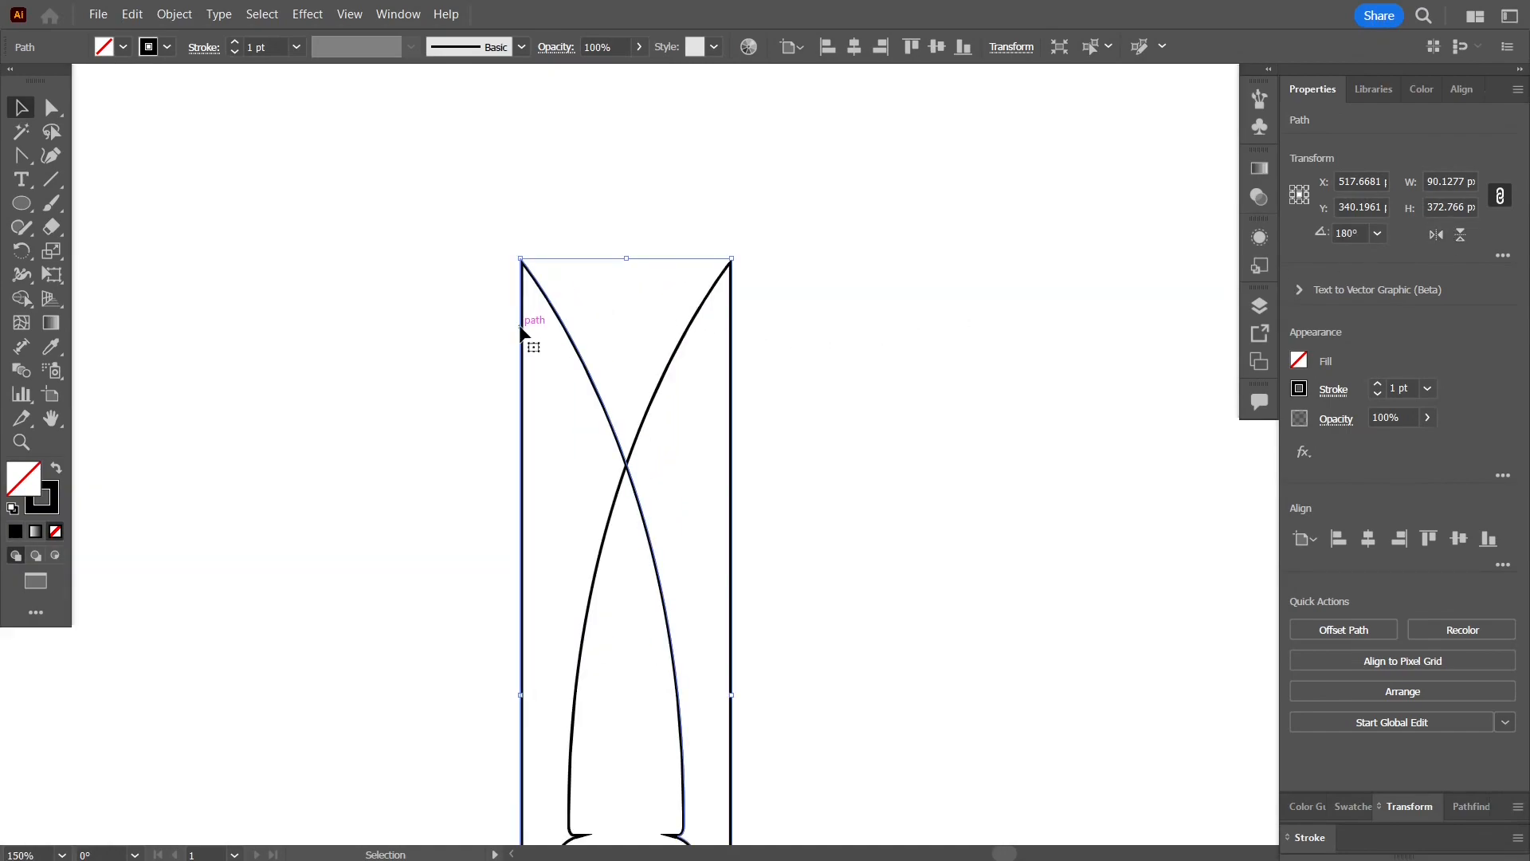
left_click_drag(520, 326, 731, 334)
left_click(748, 368)
scroll(732, 260, "up", 6)
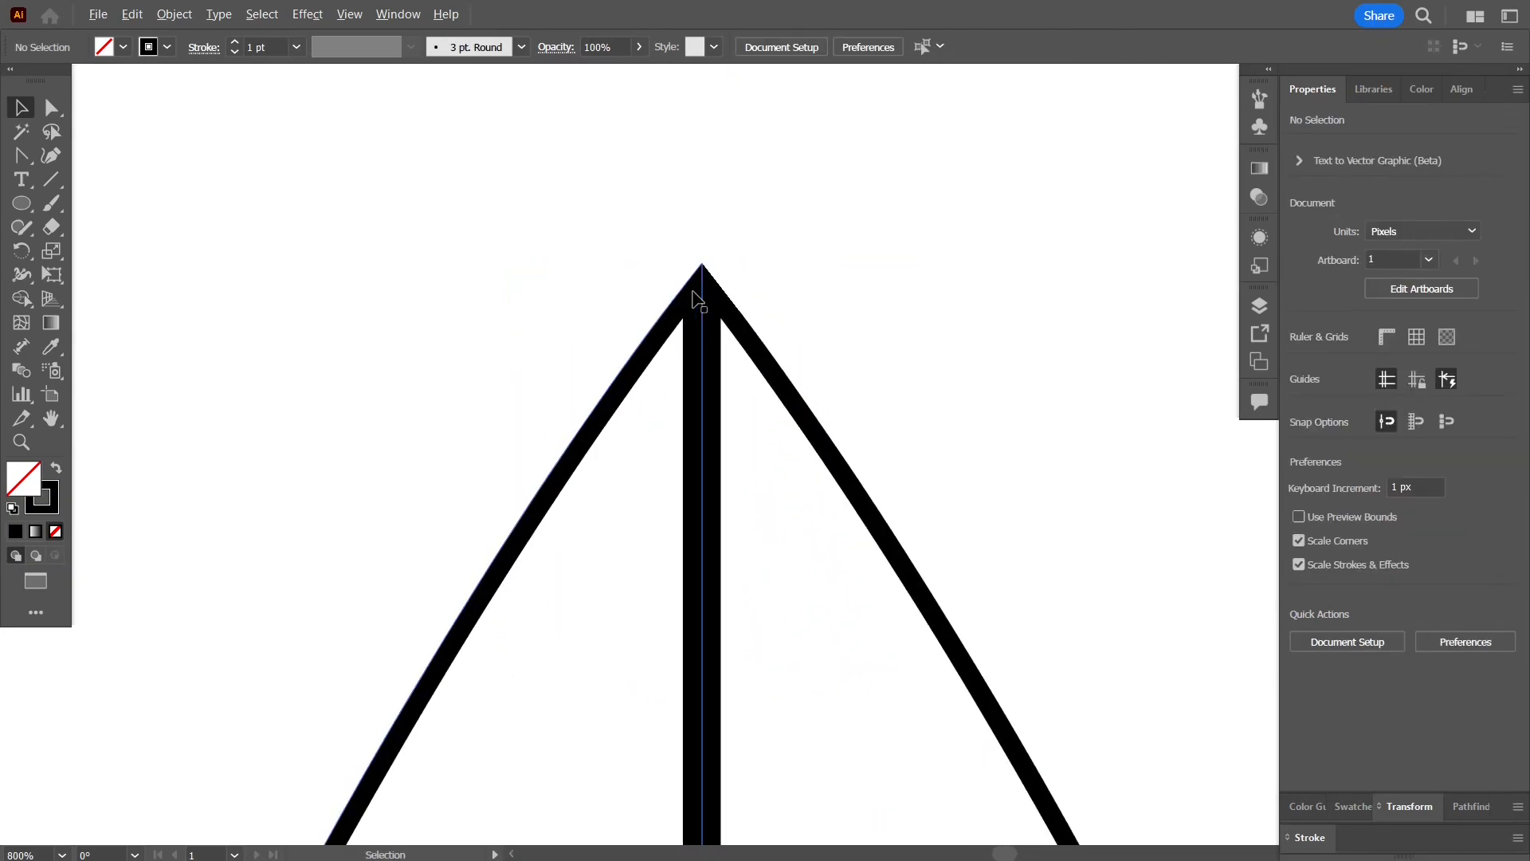
scroll(728, 343, "down", 5)
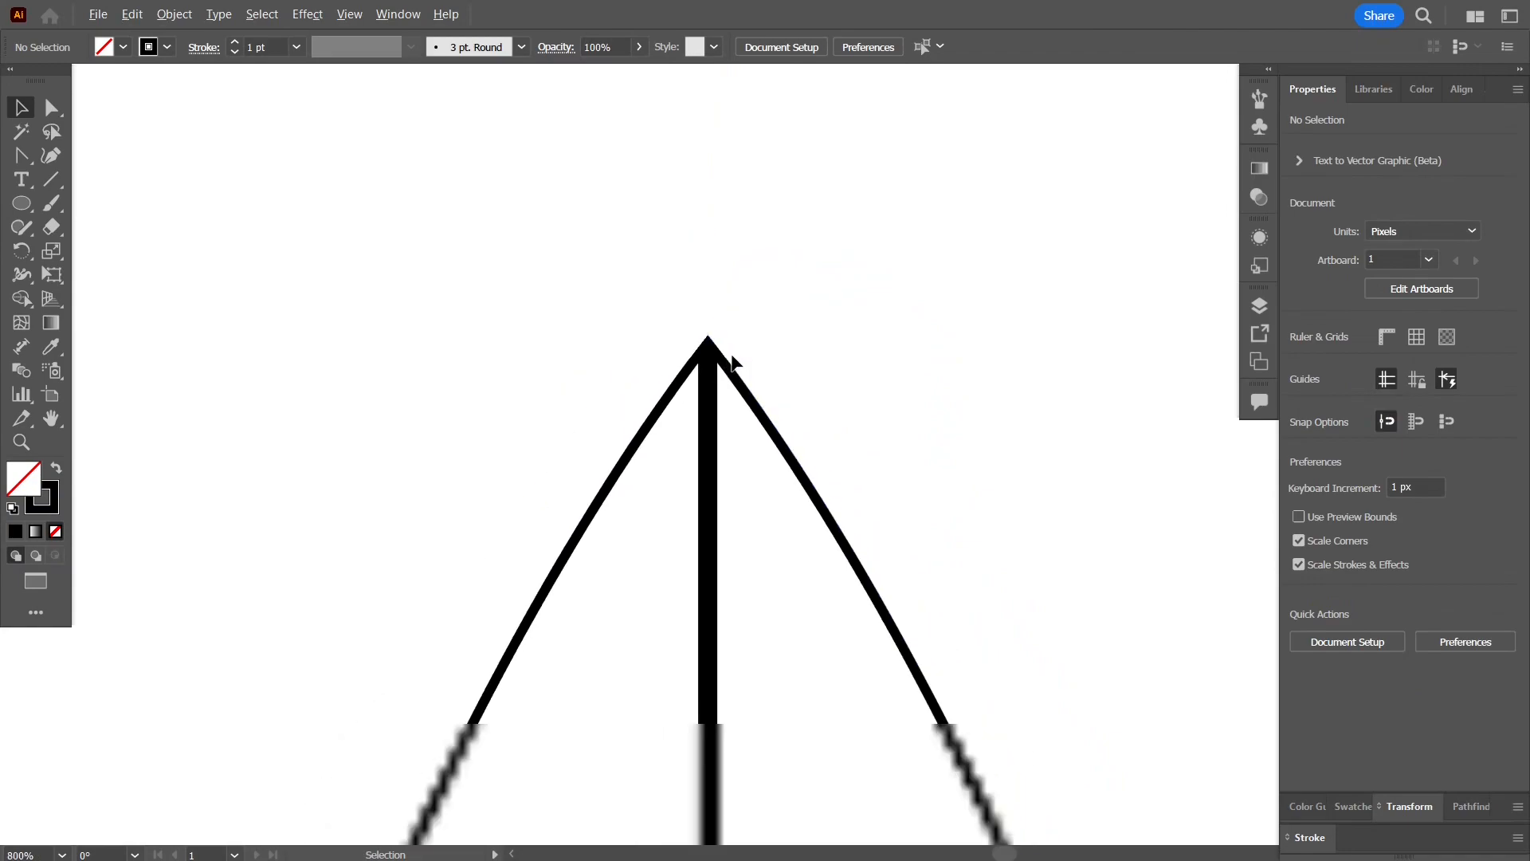
scroll(761, 325, "down", 4)
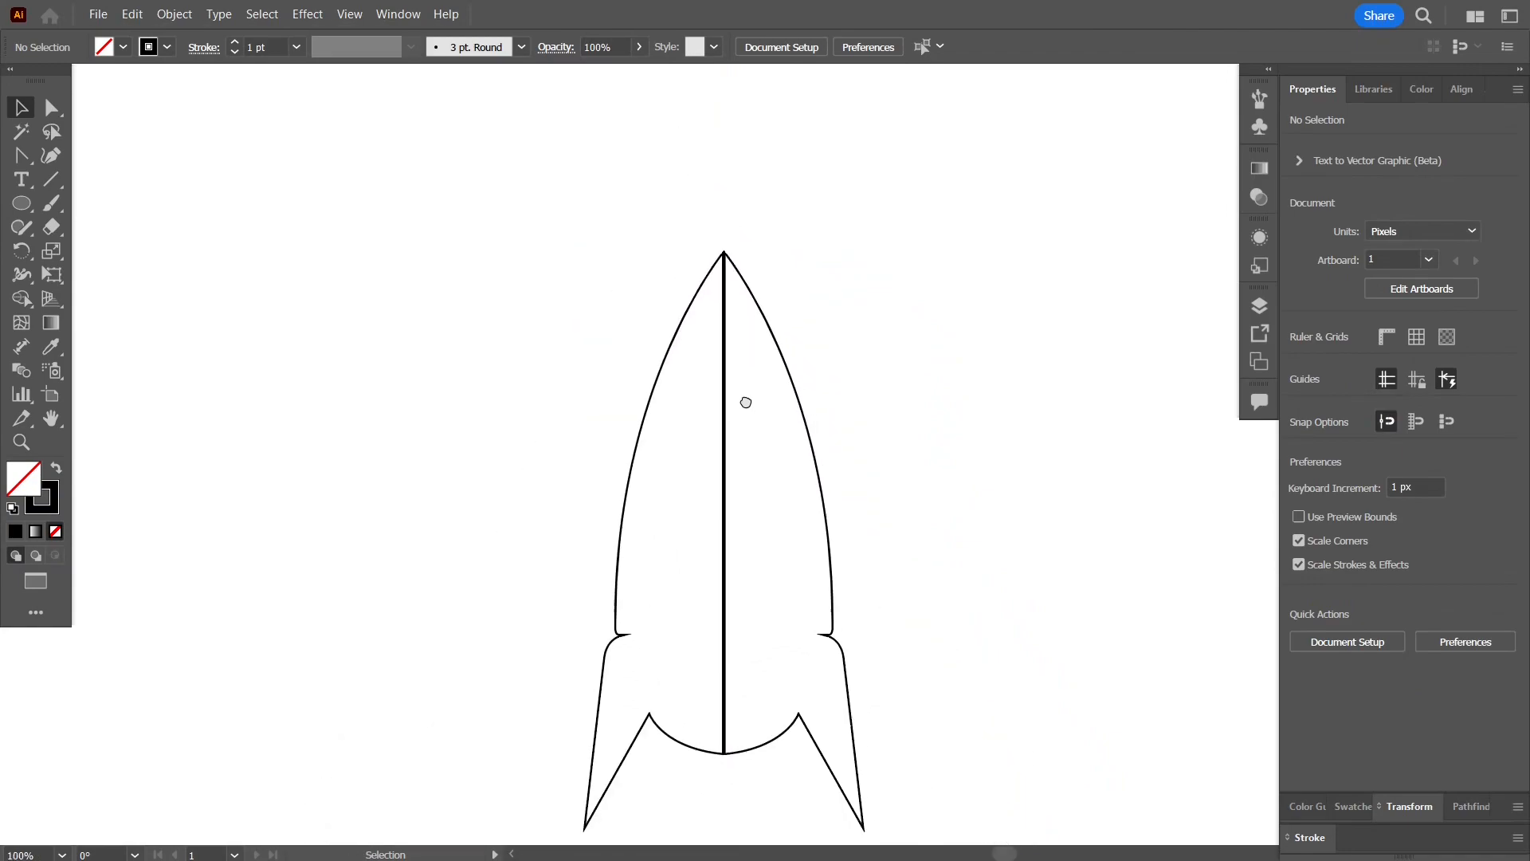
Step: Select both rocket halves and merge them into one shape with the Shape Builder tool
left_click_drag(585, 291, 826, 449)
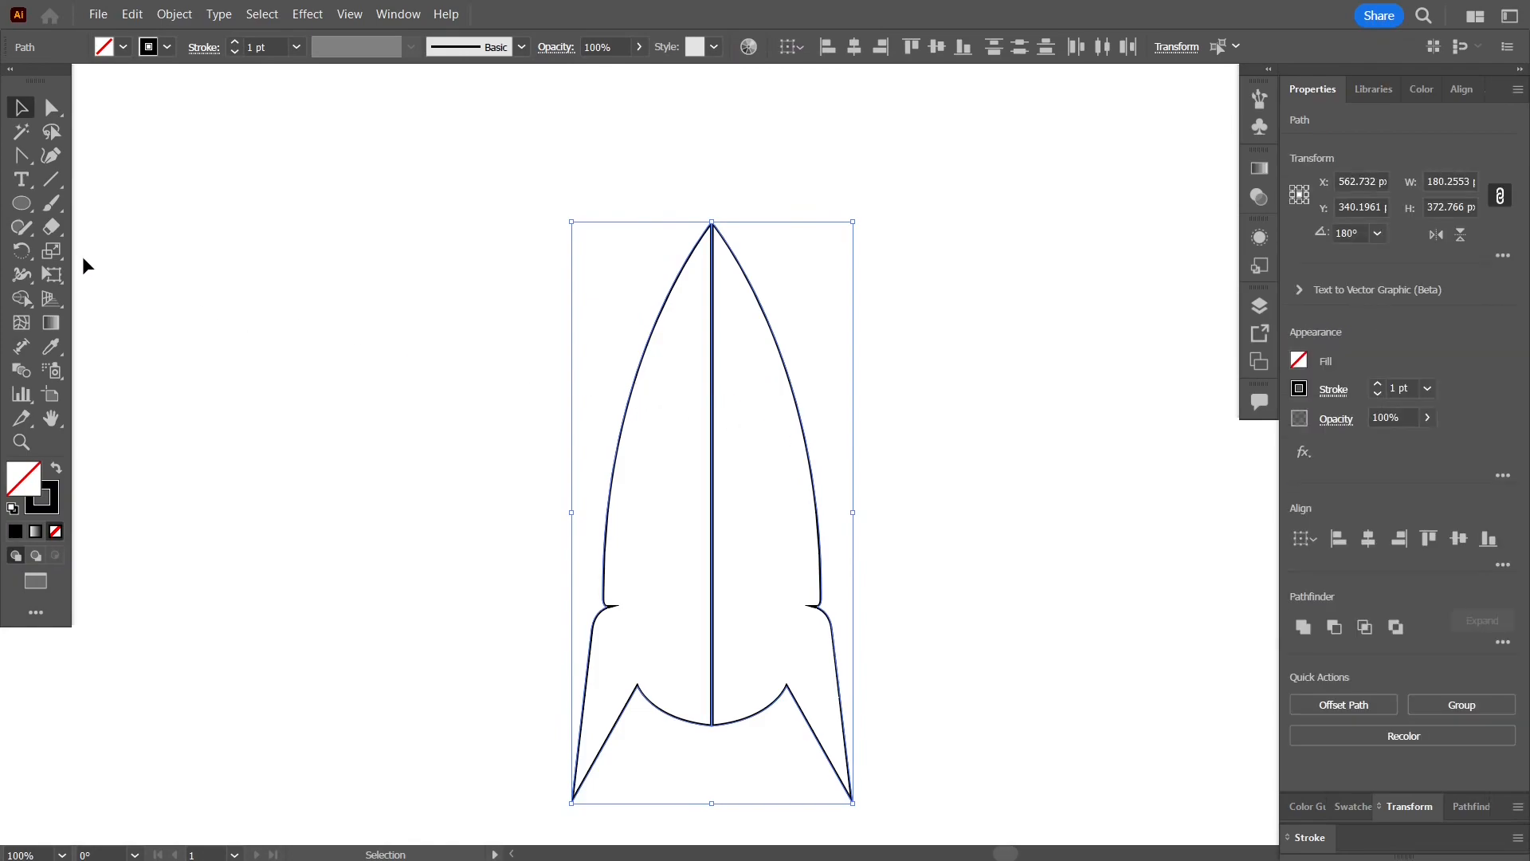
left_click(20, 303)
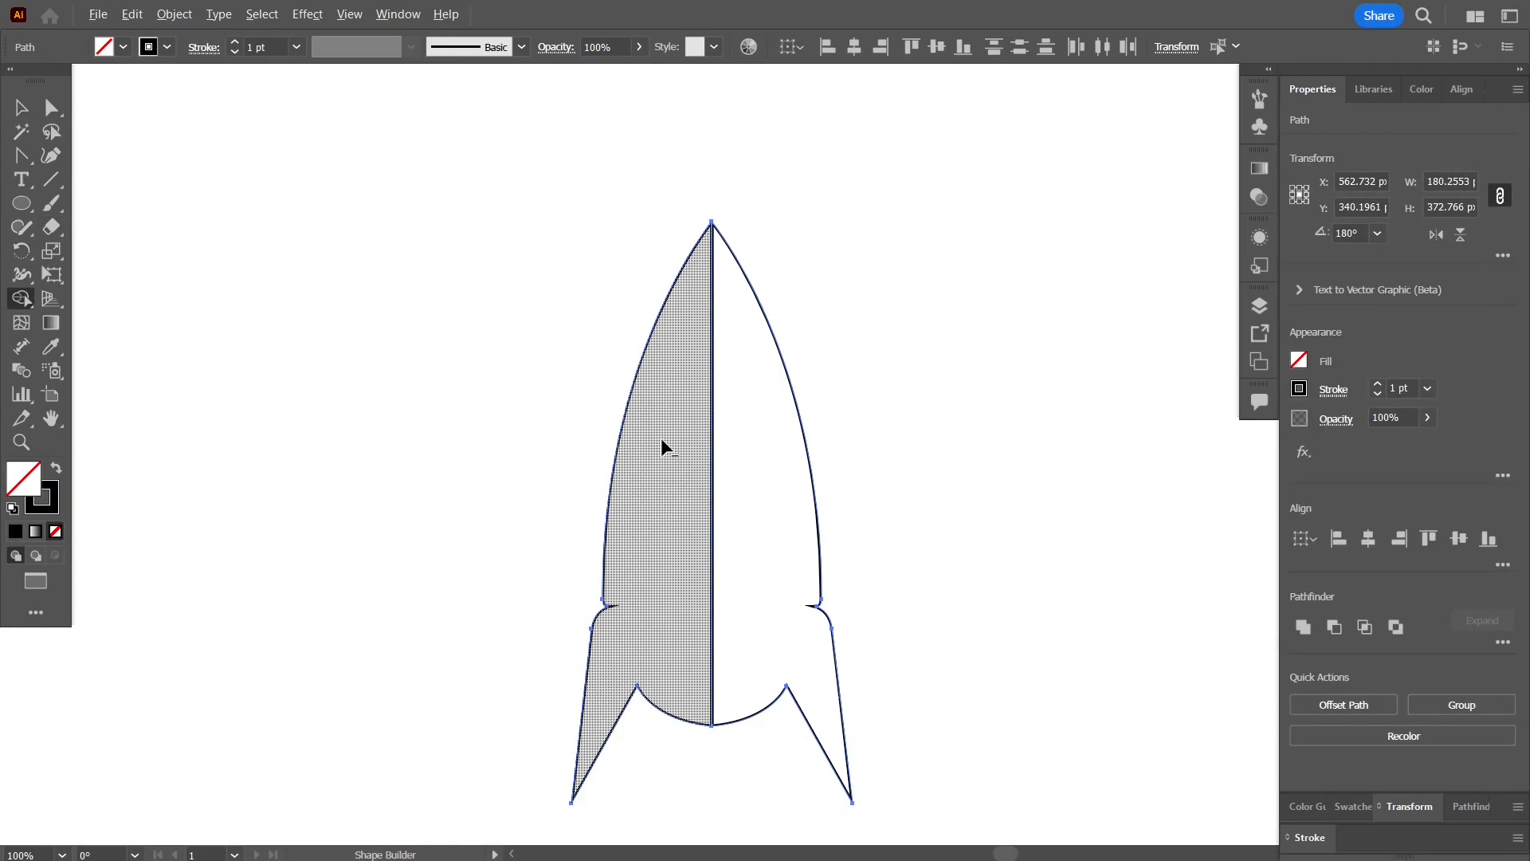
left_click_drag(662, 447, 764, 454)
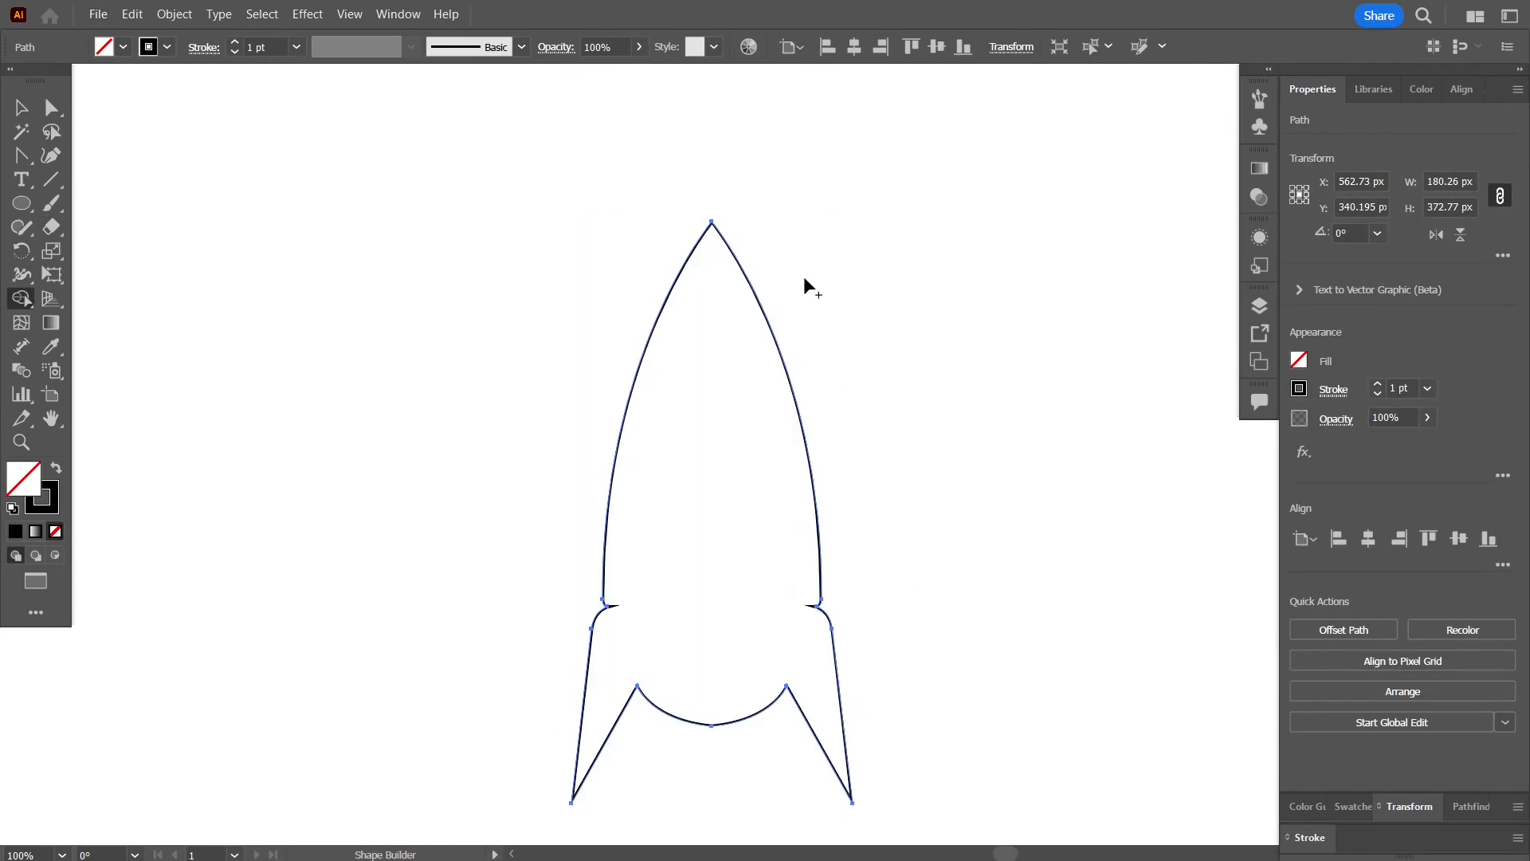
Step: Narrow the merged rocket to about 133 px wide while keeping its height, and deselect it
left_click(20, 107)
left_click_drag(351, 386, 429, 358)
scroll(319, 302, "down", 1)
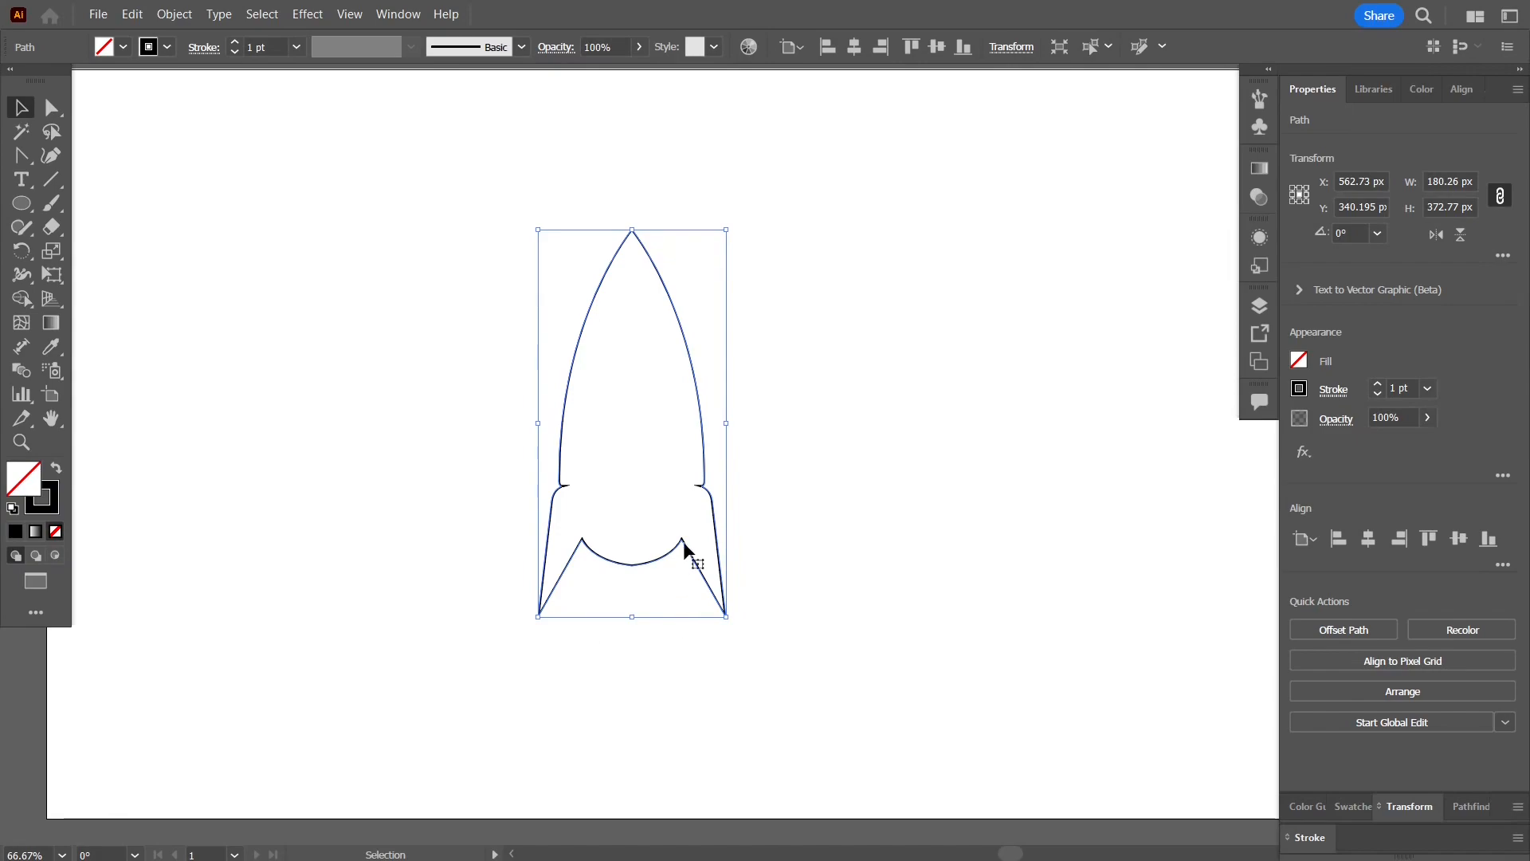
left_click_drag(726, 421, 675, 420)
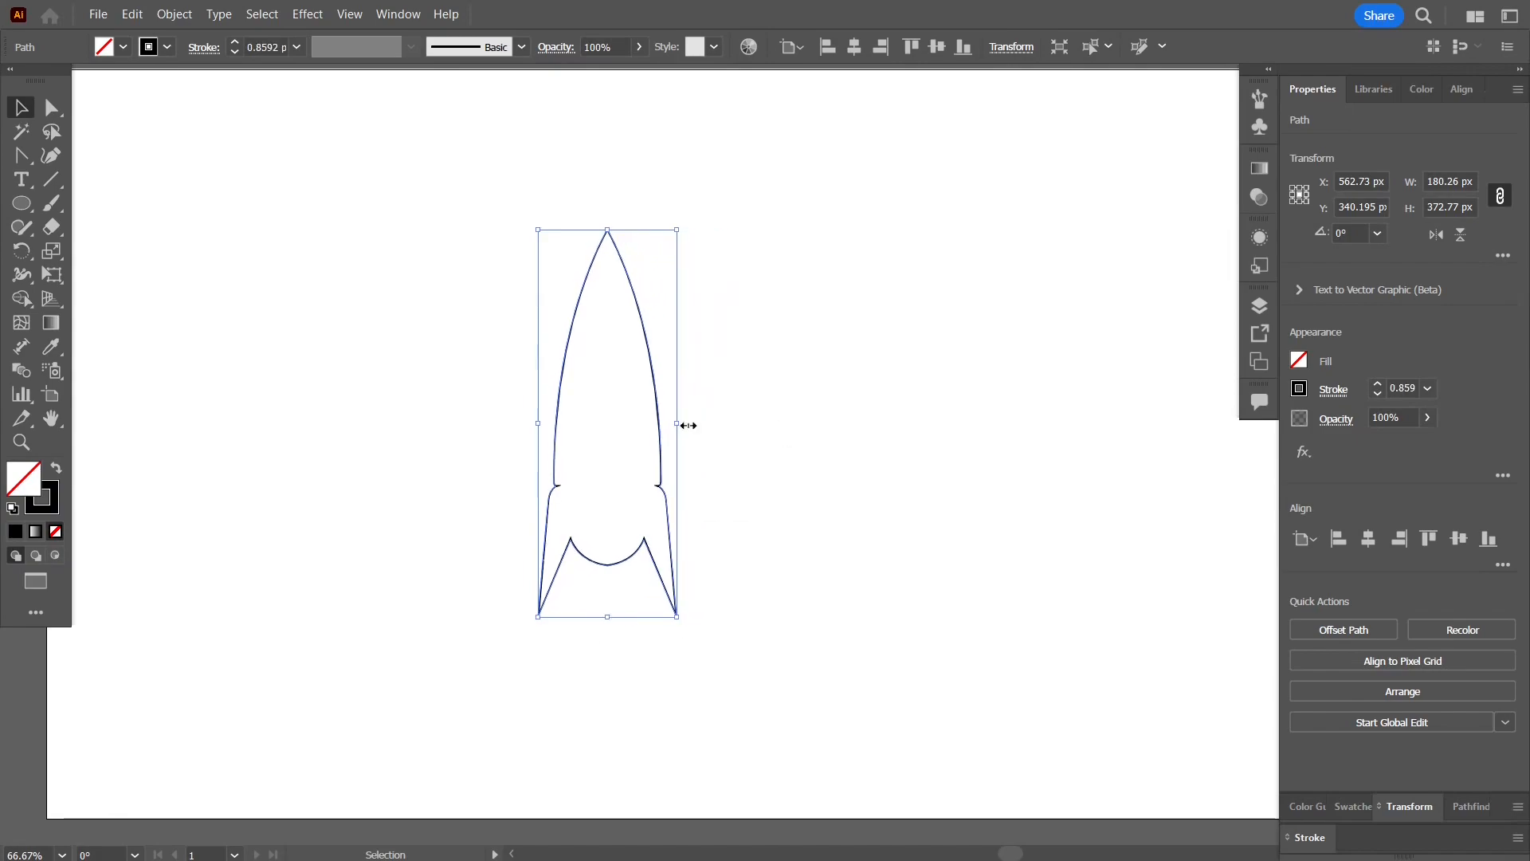
left_click(738, 475)
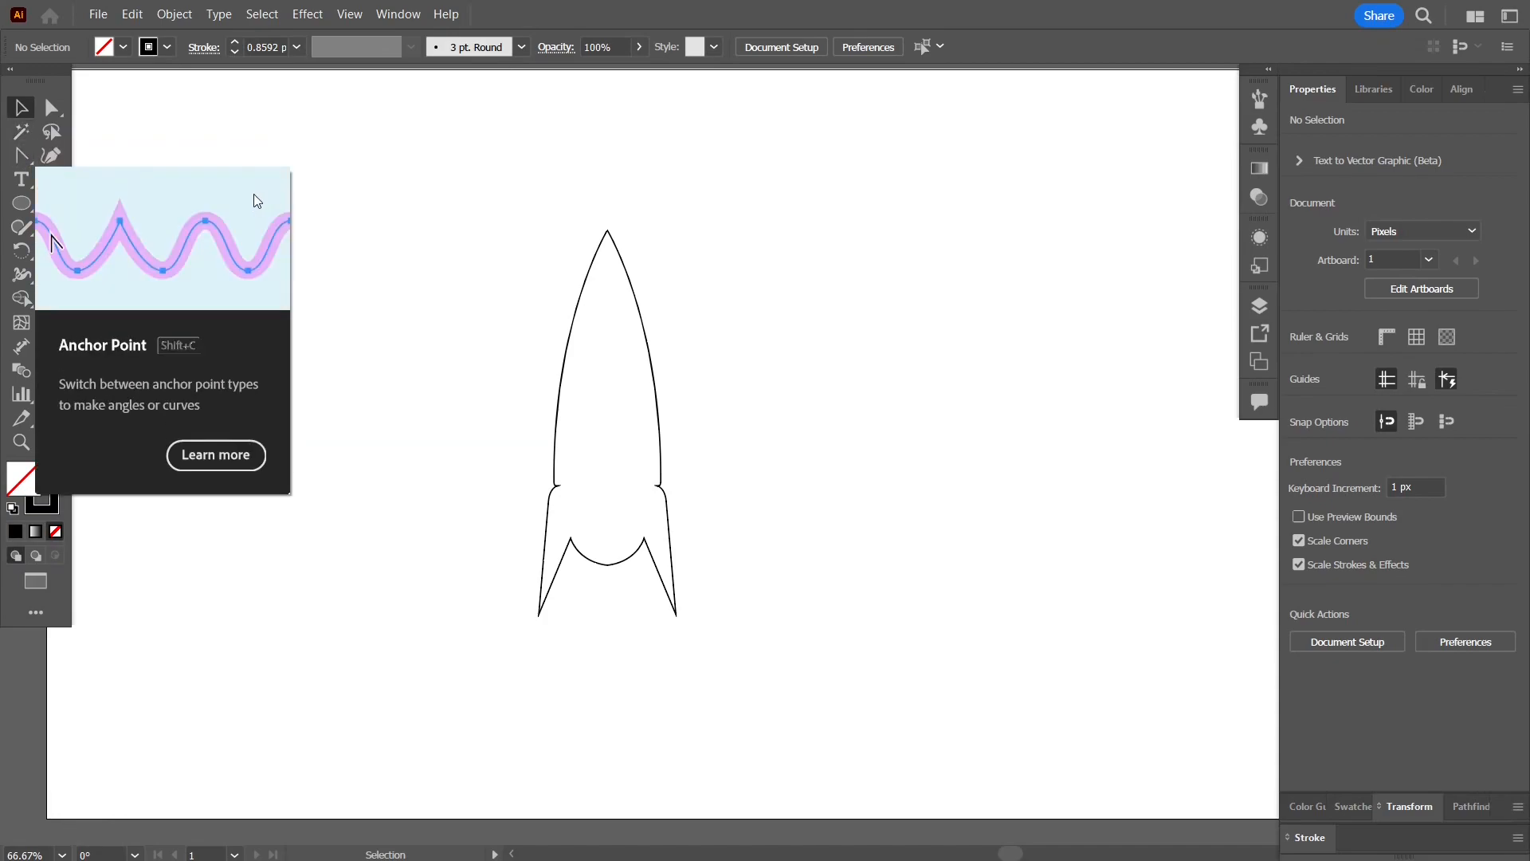
Step: Draw an open U-shaped curve about 23 px wide and 19 px high with the Pen tool, centred below the rocket's curved base
key("p")
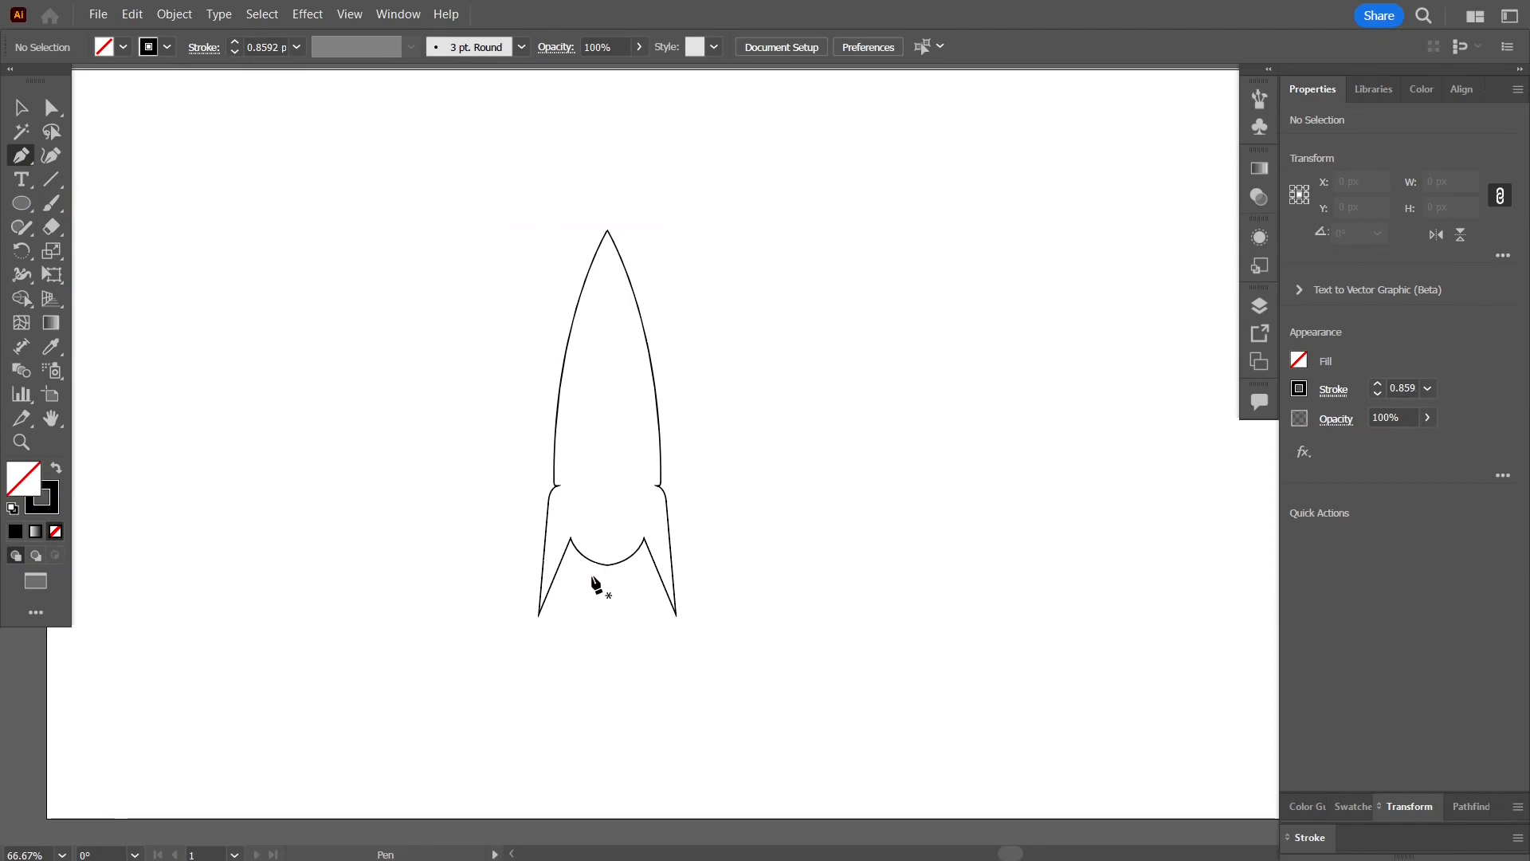
scroll(591, 583, "up", 3, "alt")
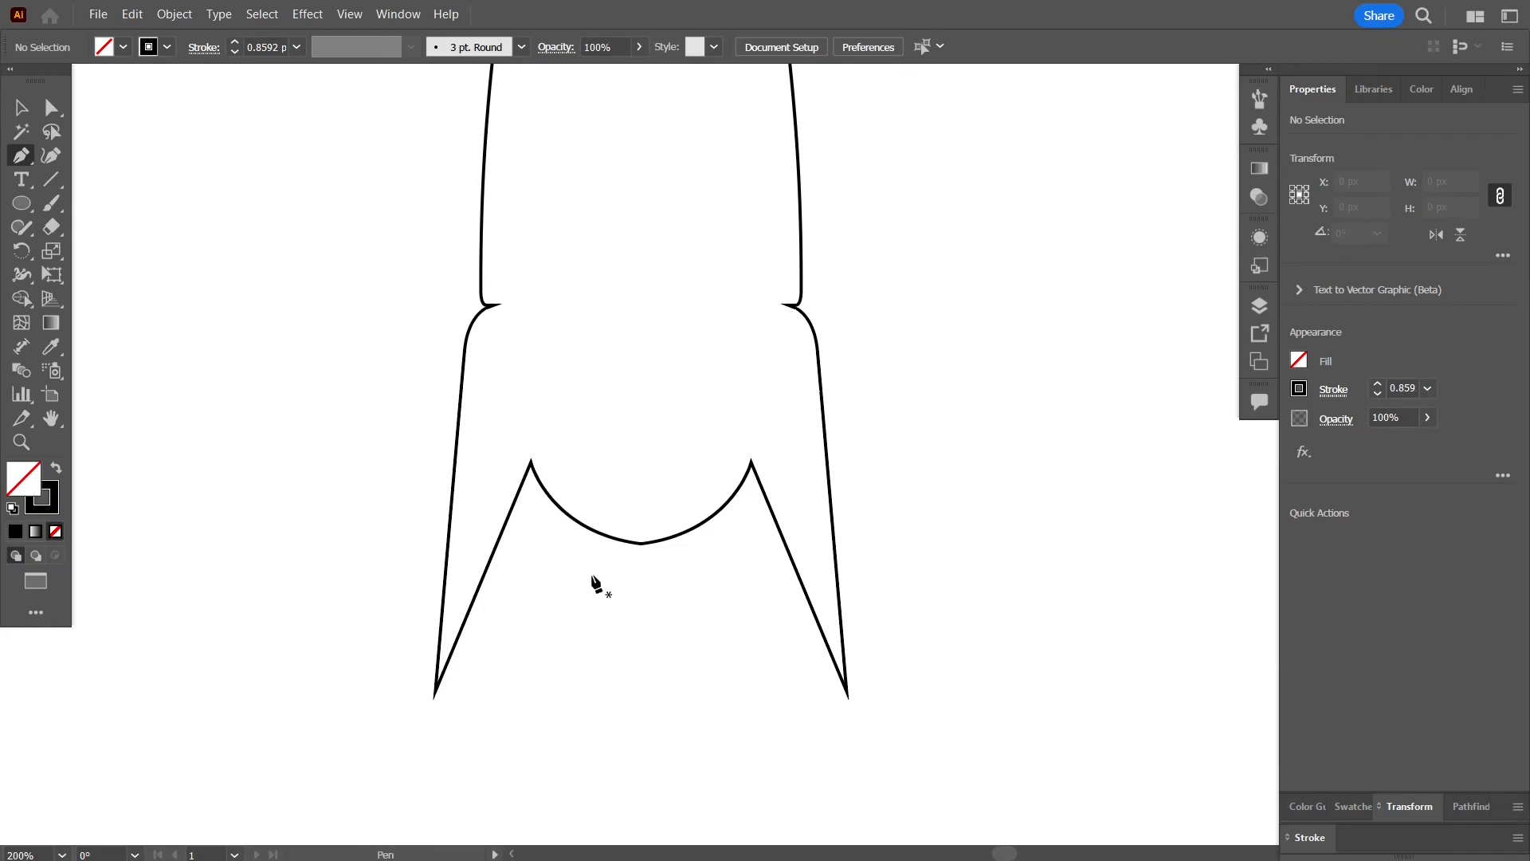
left_click(604, 580)
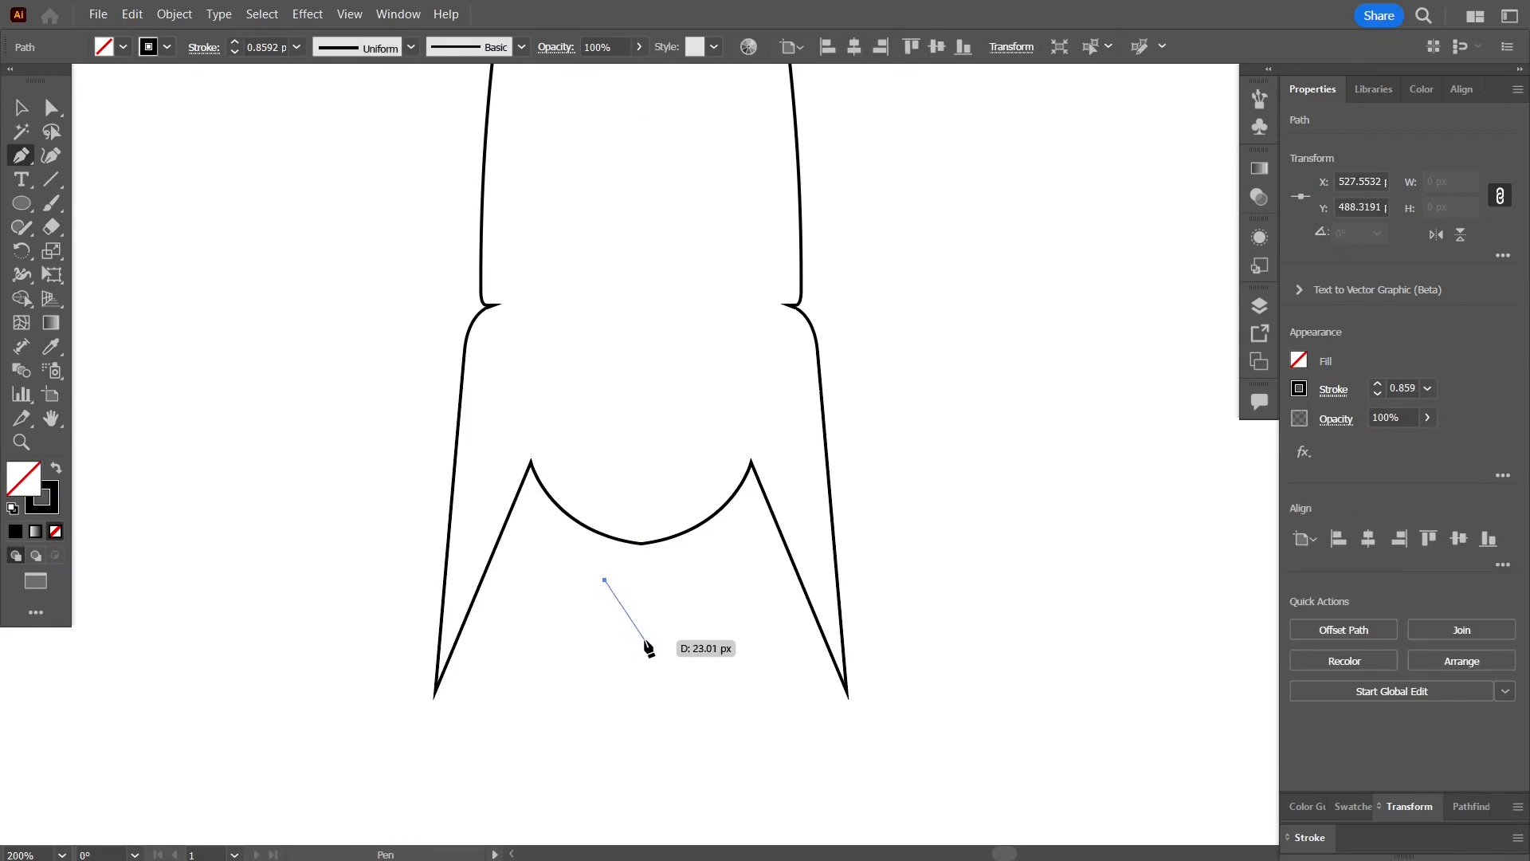
left_click_drag(641, 640, 668, 640)
left_click_drag(670, 640, 671, 639)
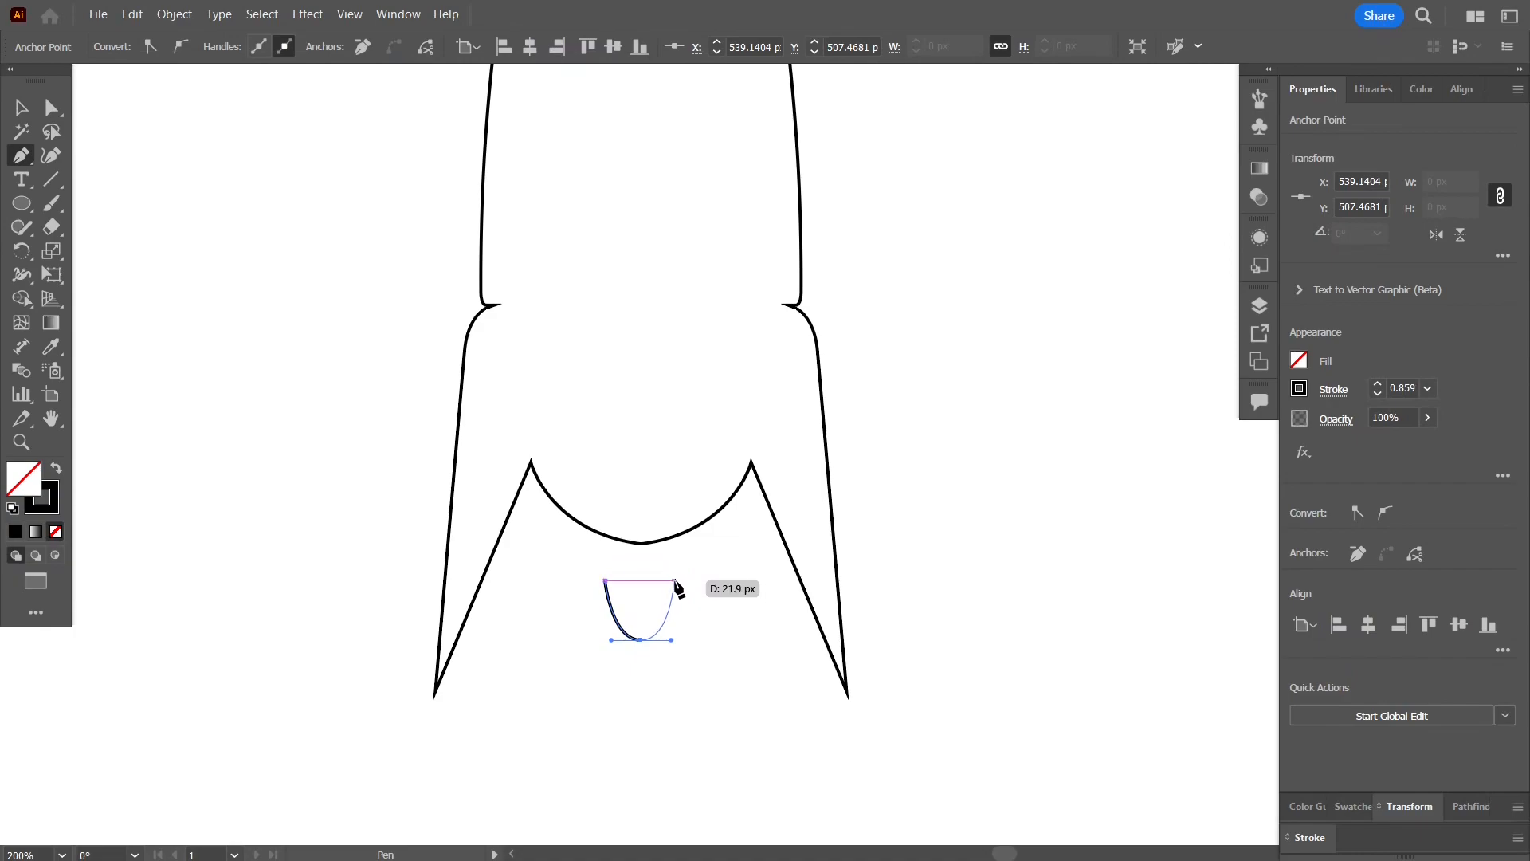
left_click(678, 581)
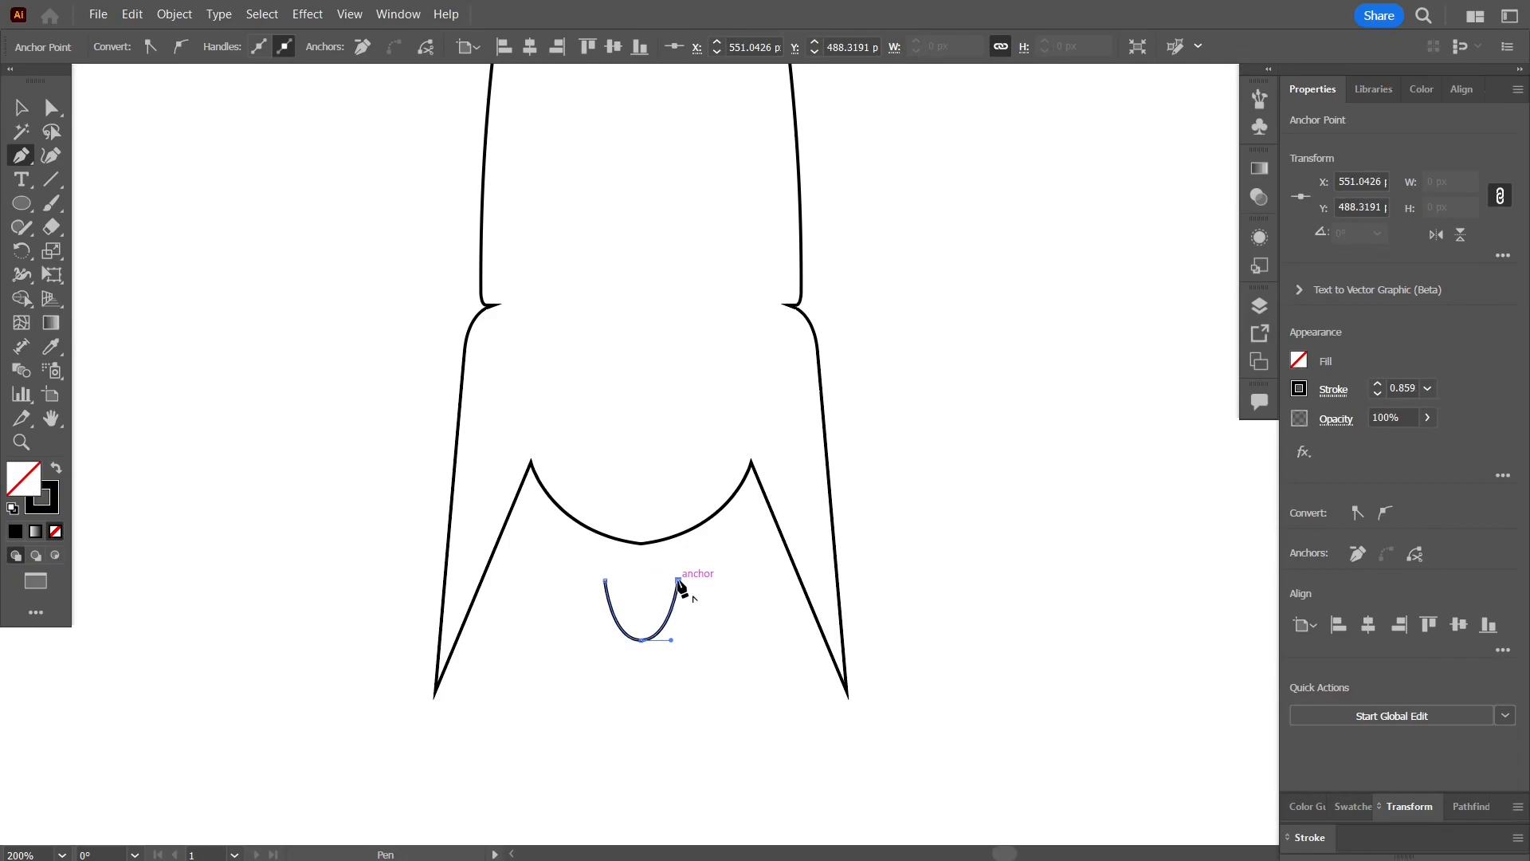
key("Escape")
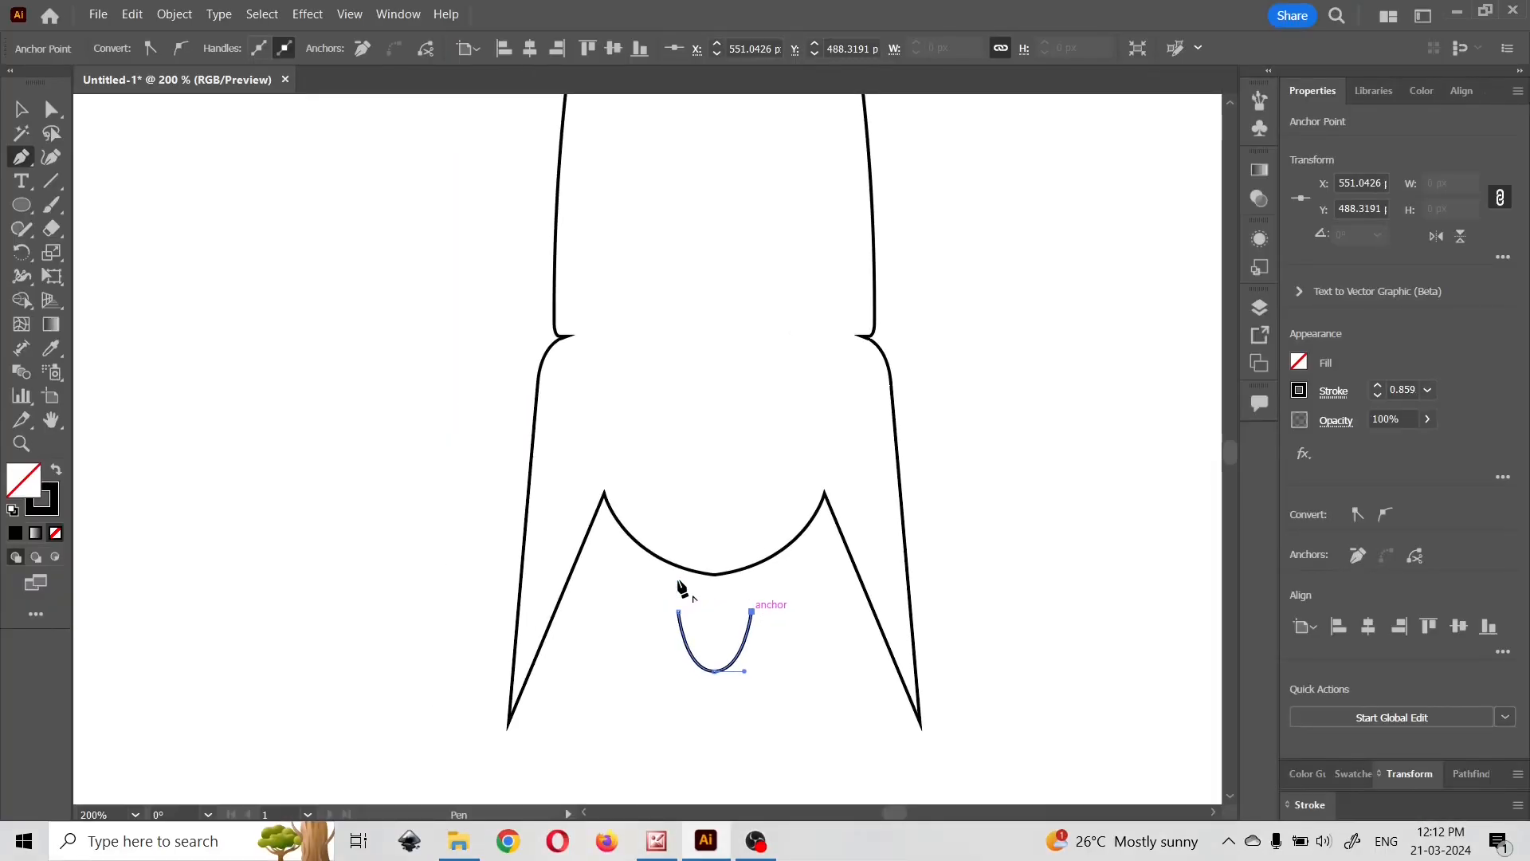
key("f")
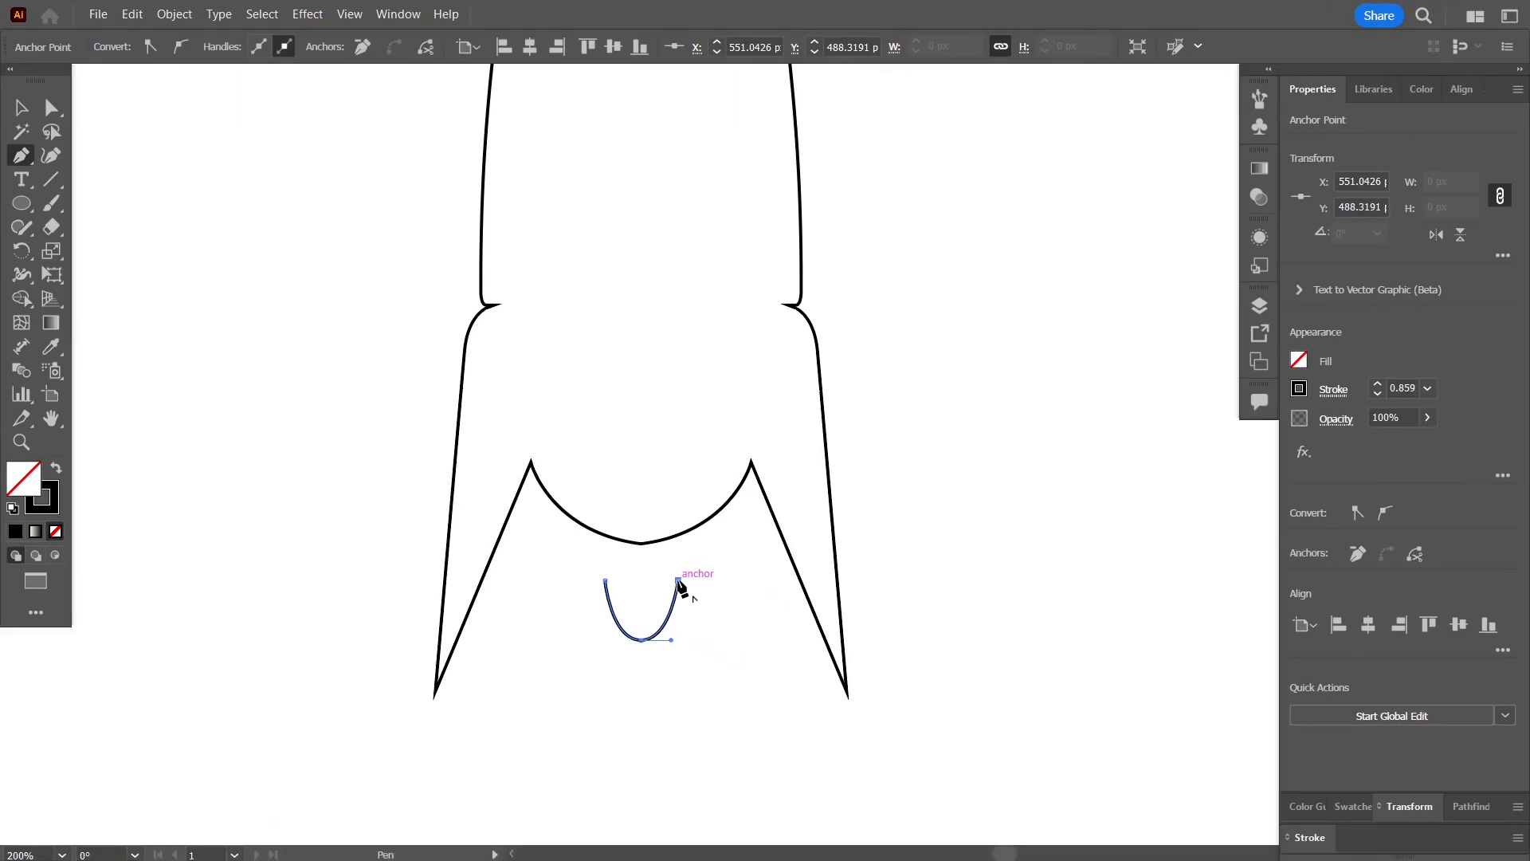
left_click(21, 108)
left_click(395, 608)
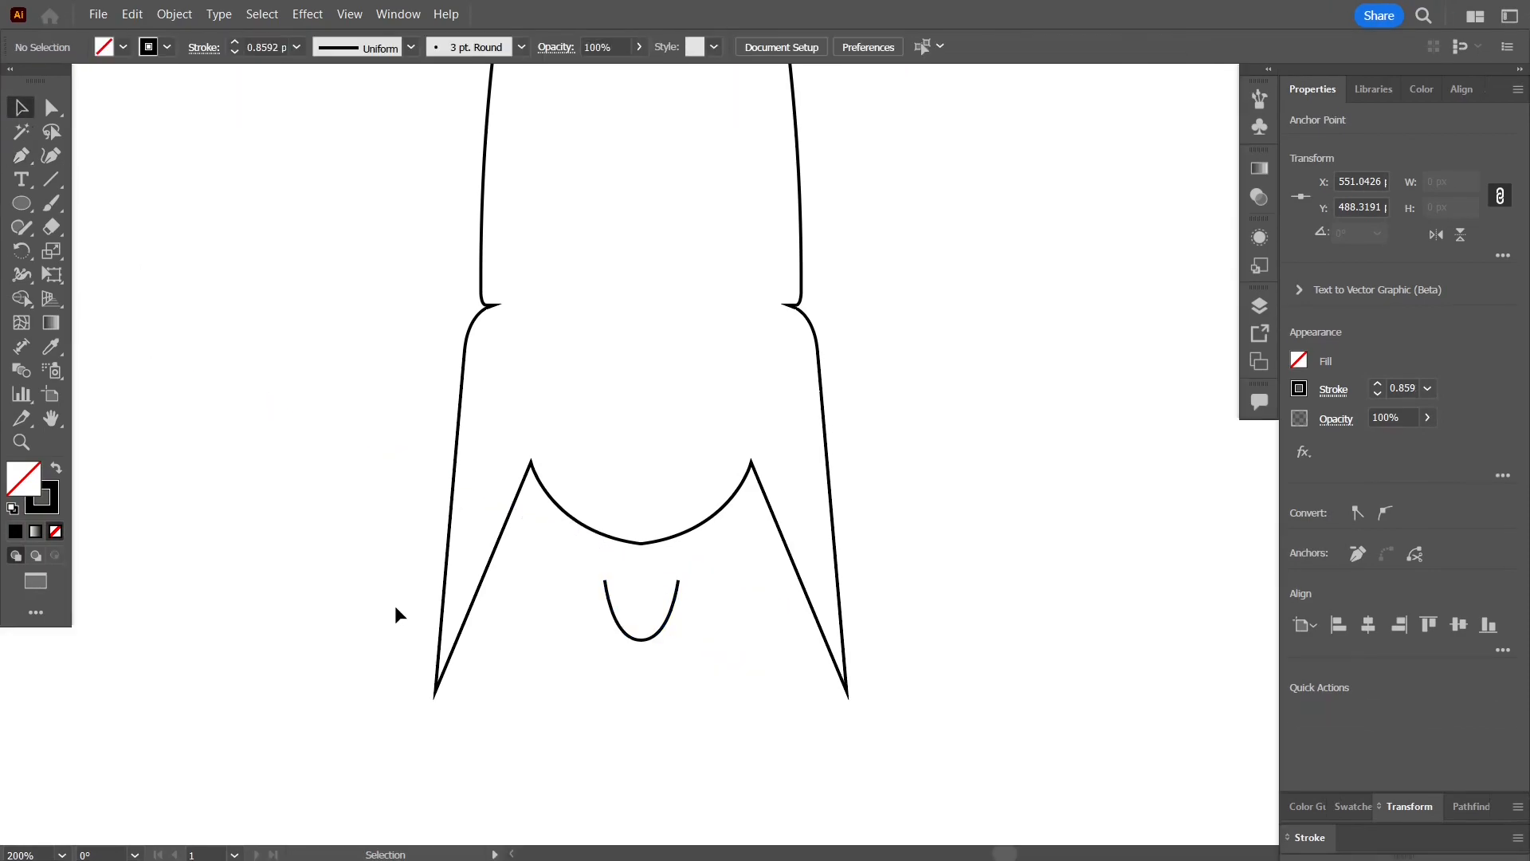
Step: Nudge the U-shaped curve vertically until it sits just below the rocket's curved base with a small gap
scroll(563, 588, "up", 2)
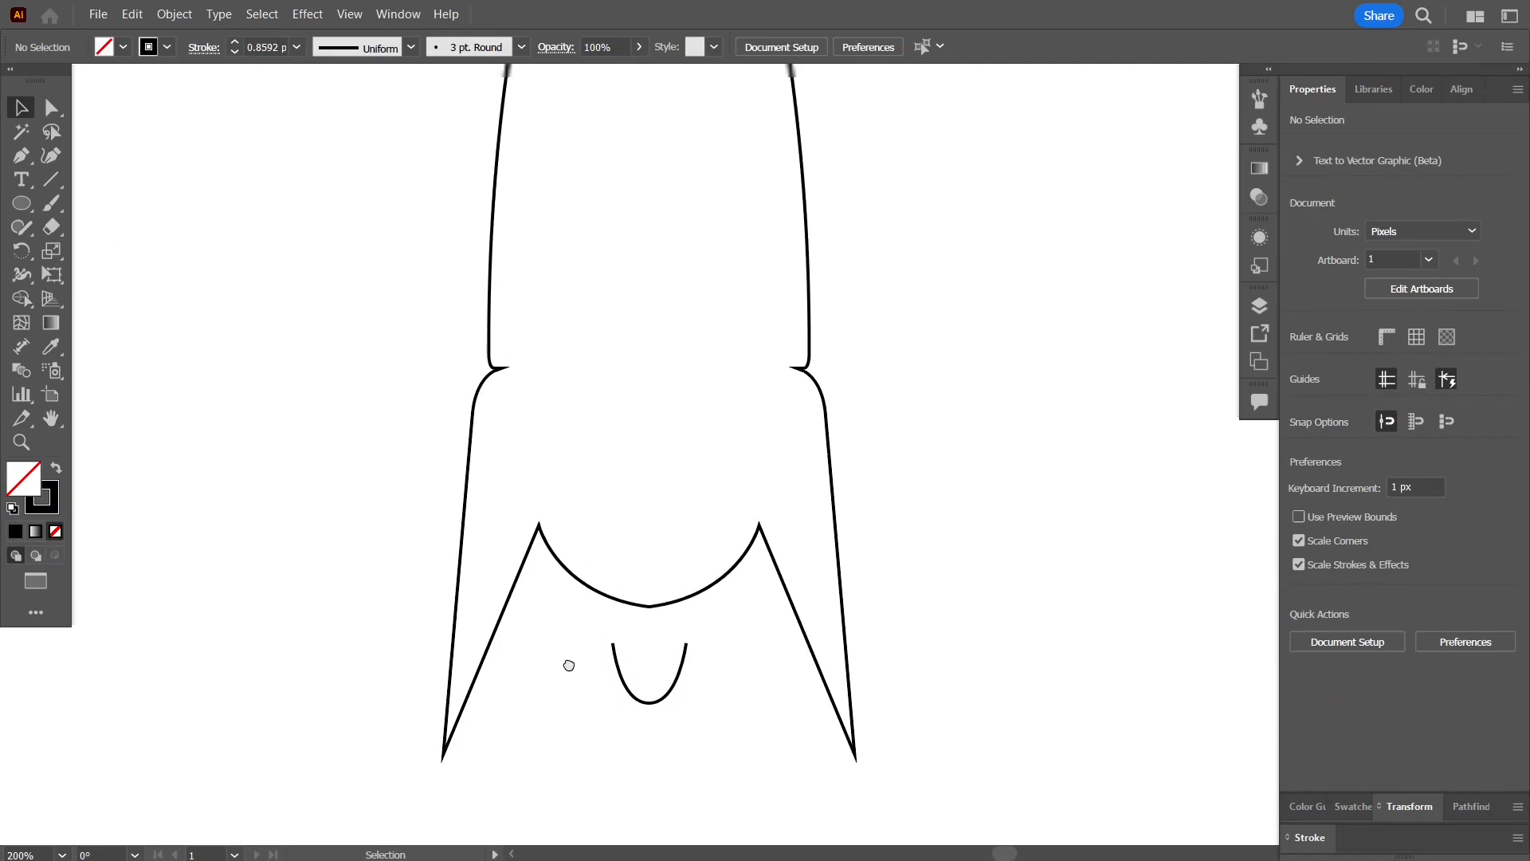
left_click(660, 732)
key("Up")
key("Up")
key("Up")
key("Up")
key("Up")
key("Up")
key("Up")
key("Up")
key("Up")
key("Up")
key("Up")
key("Up")
key("Up")
key("Up")
key("Up")
key("Up")
key("Up")
key("Up")
key("Up")
key("Up")
key("Up")
key("Up")
key("Up")
key("Up")
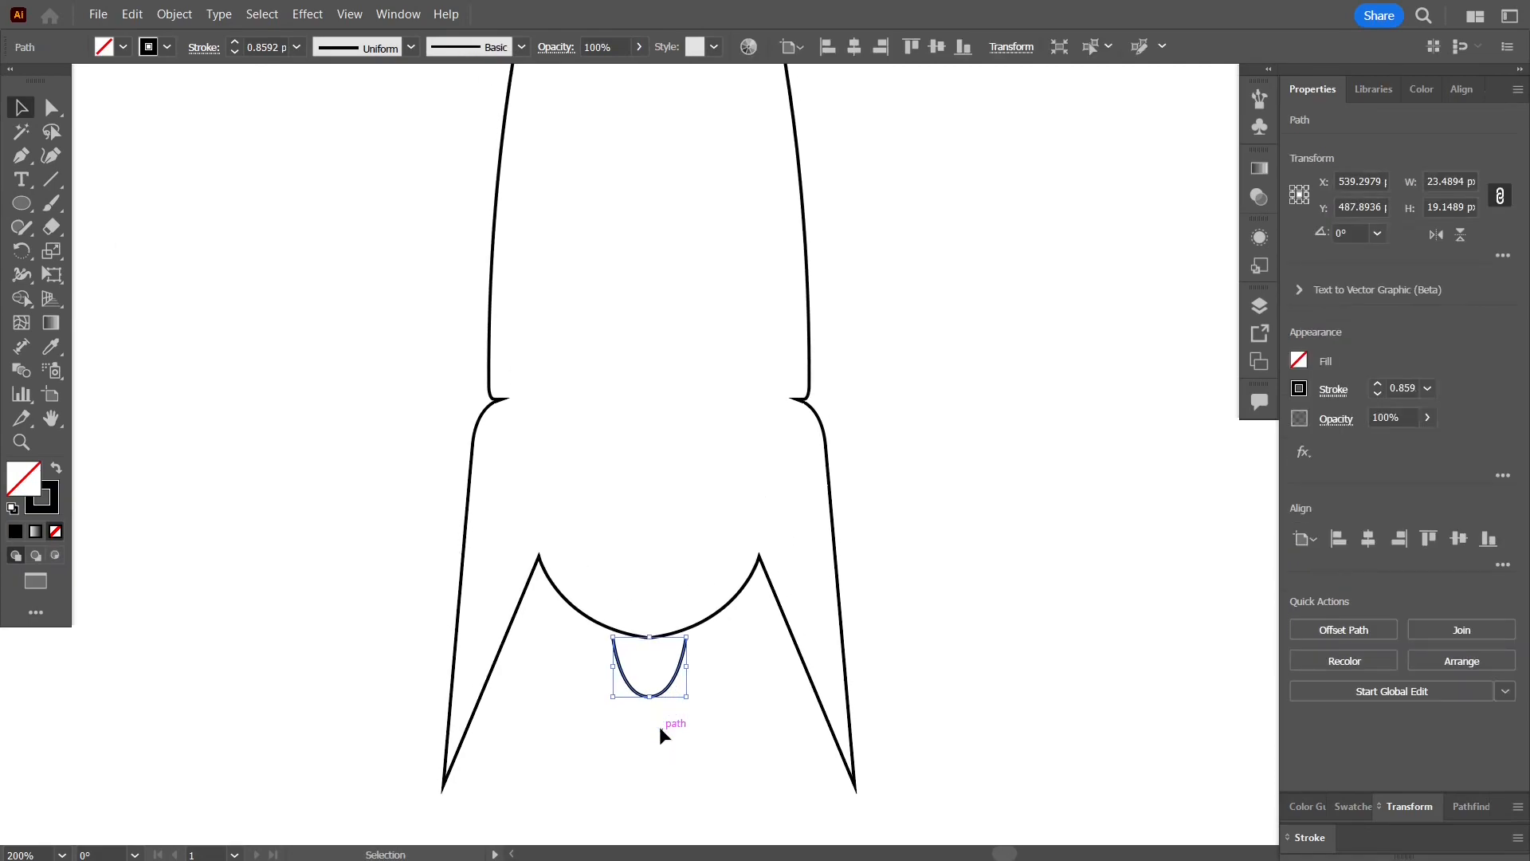
key("Down")
key("Down")
key("Down")
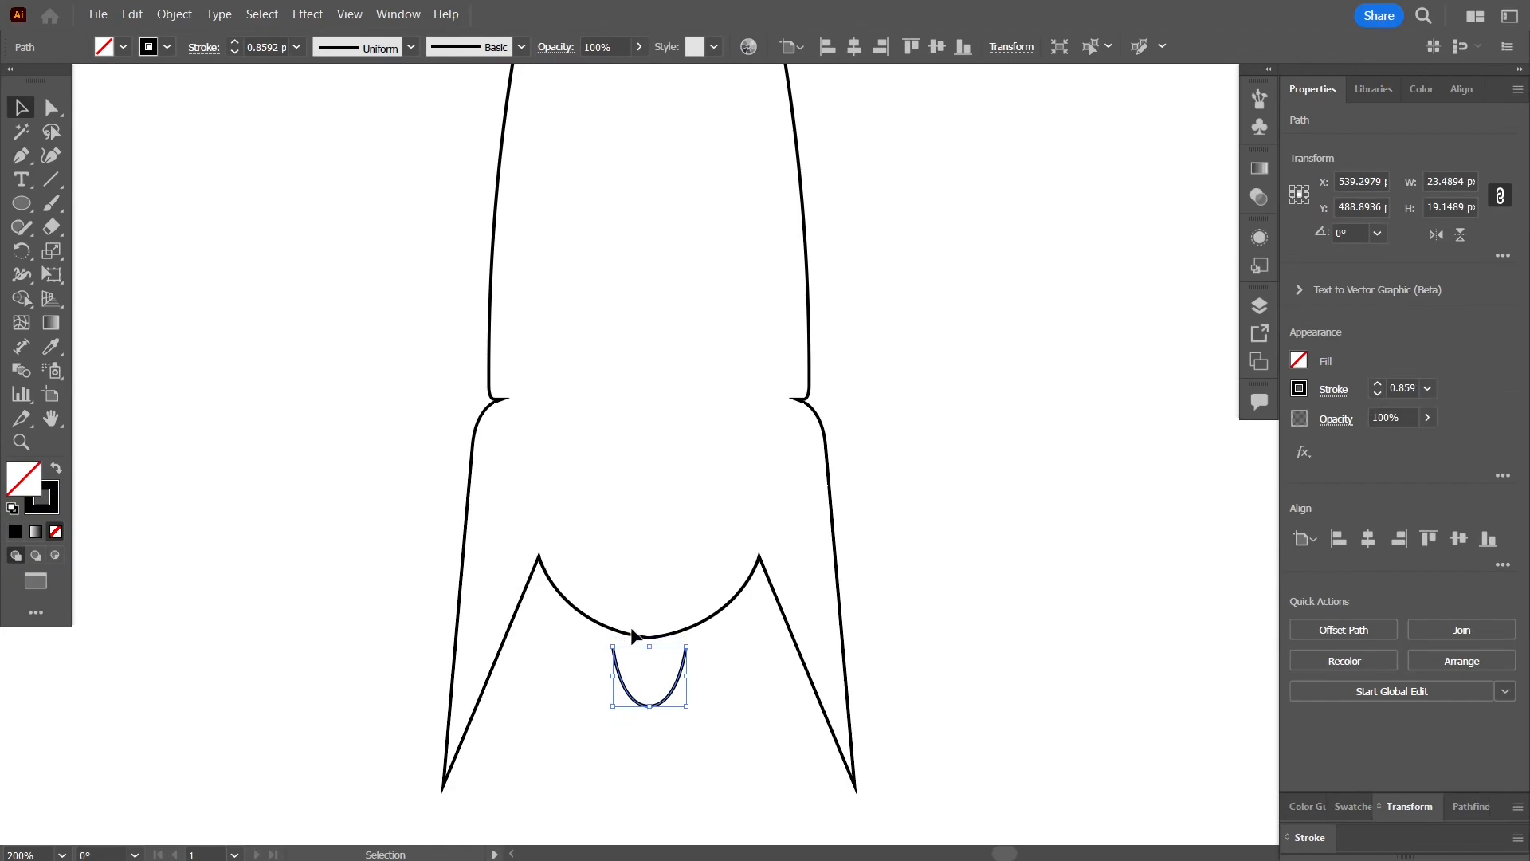
Step: Draw a small circular window on the centreline of the rocket's upper body with the Ellipse tool, and deselect it
scroll(630, 626, "down", 1)
scroll(630, 627, "down", 1)
left_click(21, 203)
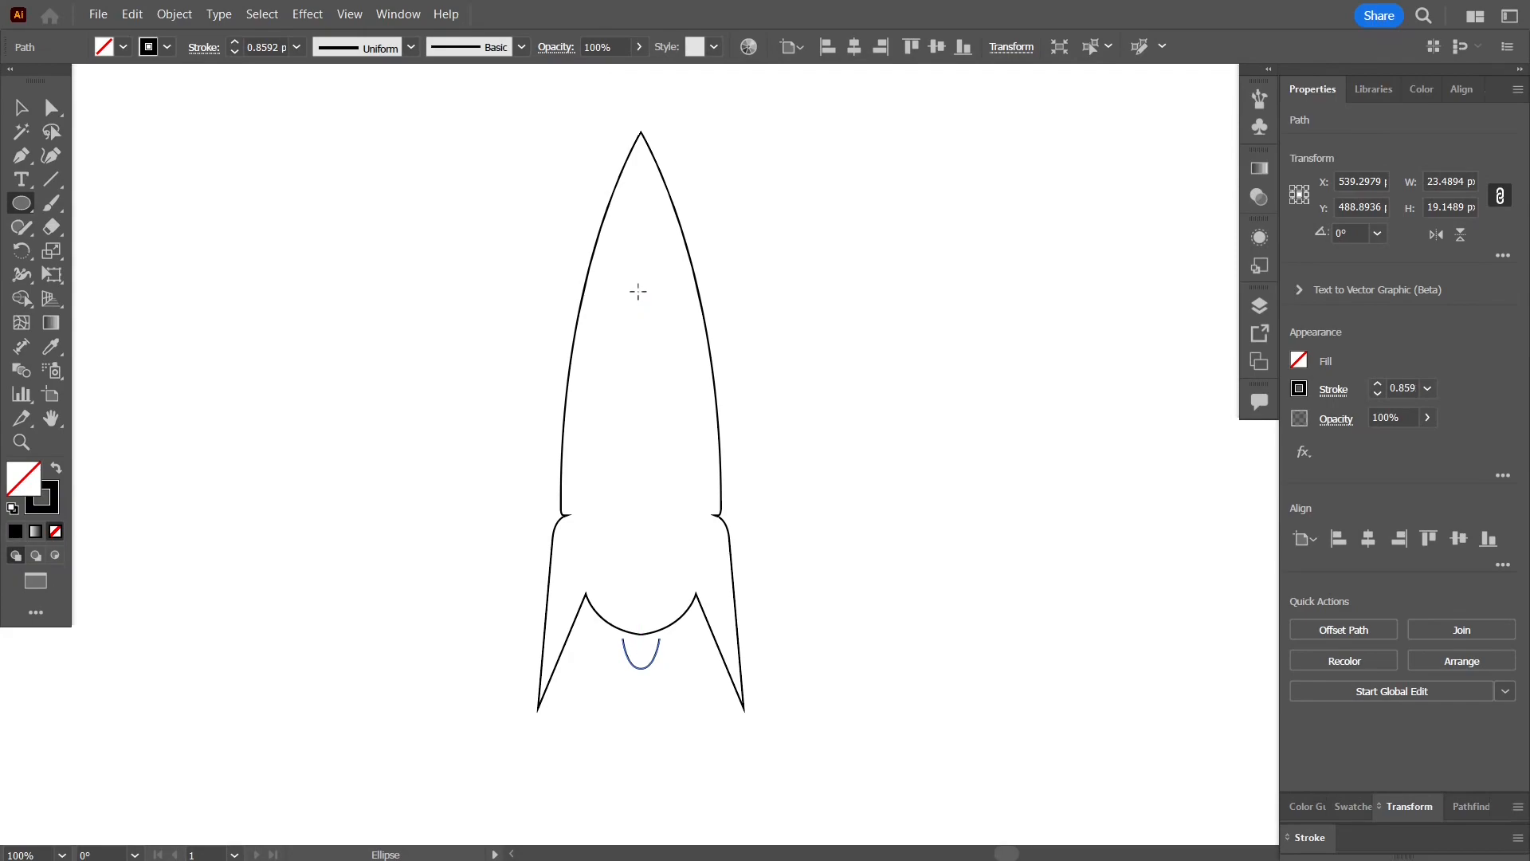
left_click_drag(641, 293, 663, 314)
left_click(22, 107)
left_click(209, 280)
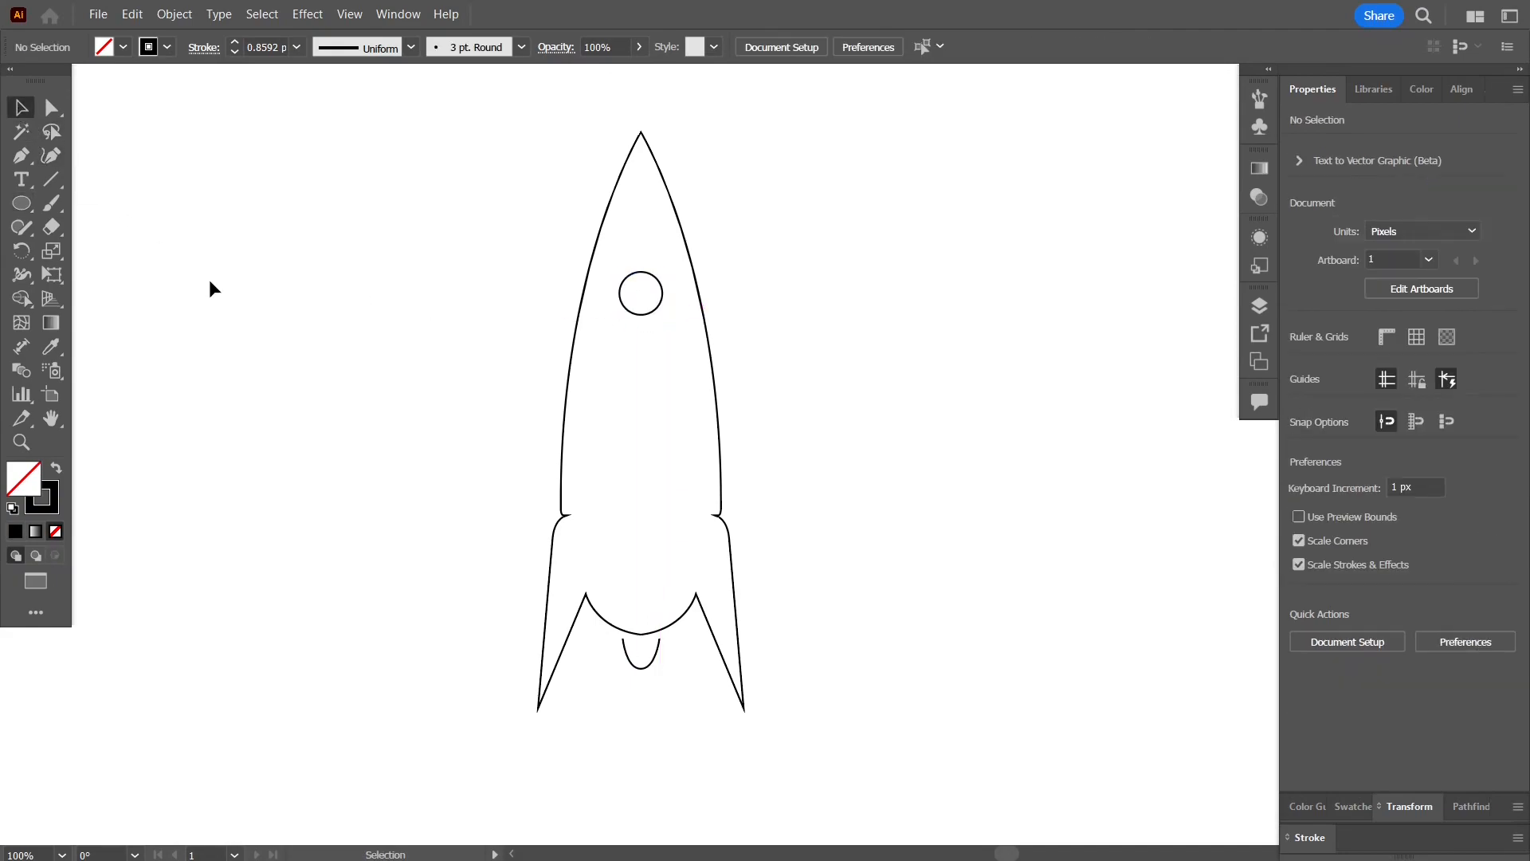
Step: Set the stroke weight of the U-shaped curve below the rocket to 4 pt, and deselect it
scroll(261, 284, "down", 1)
left_click_drag(263, 258, 340, 290)
left_click_drag(412, 180, 692, 637)
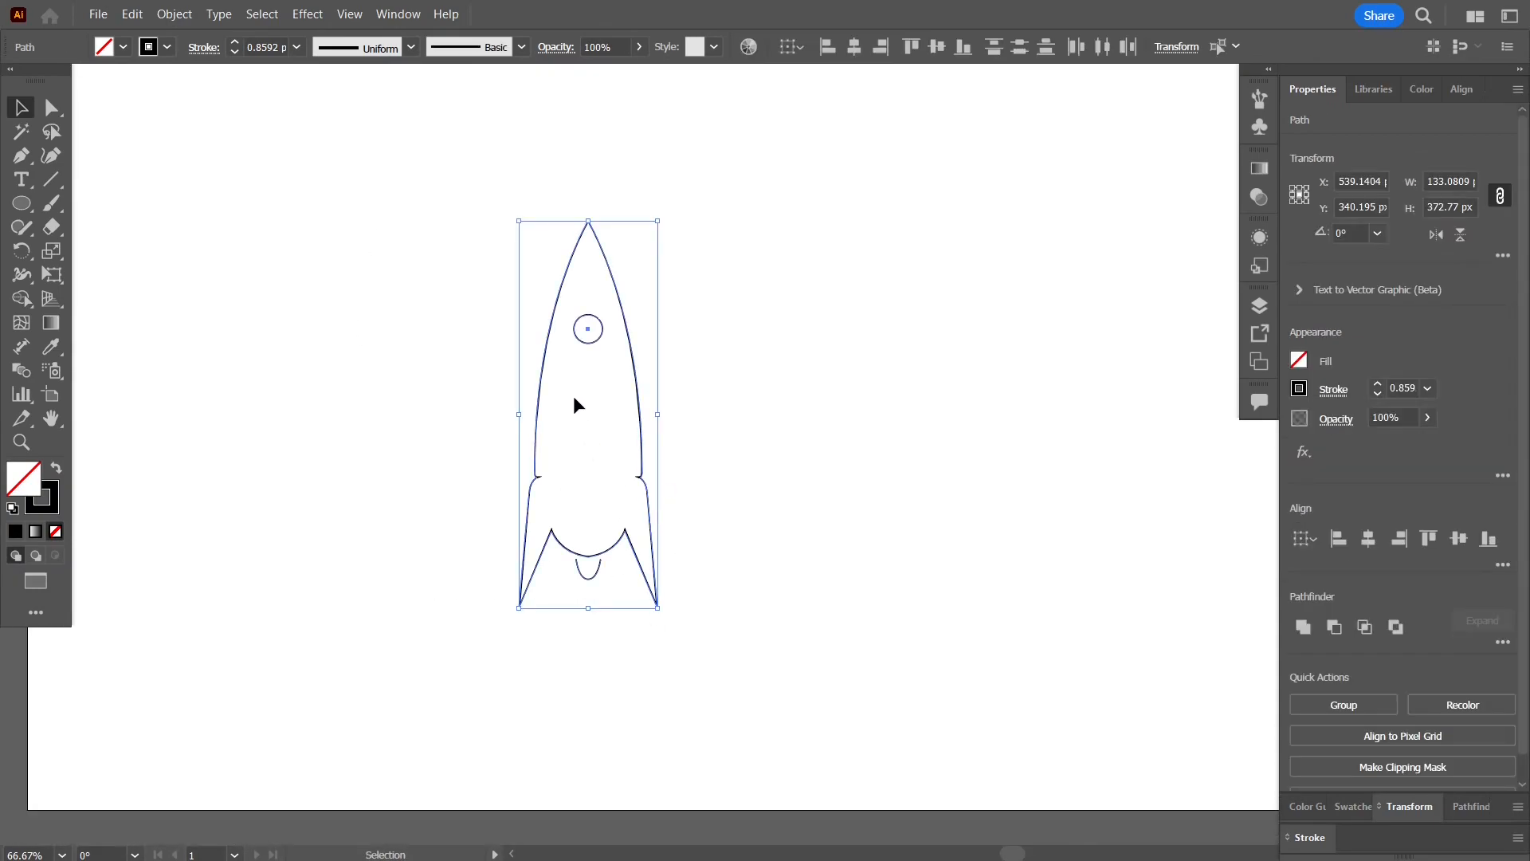
left_click(568, 572)
left_click(586, 583)
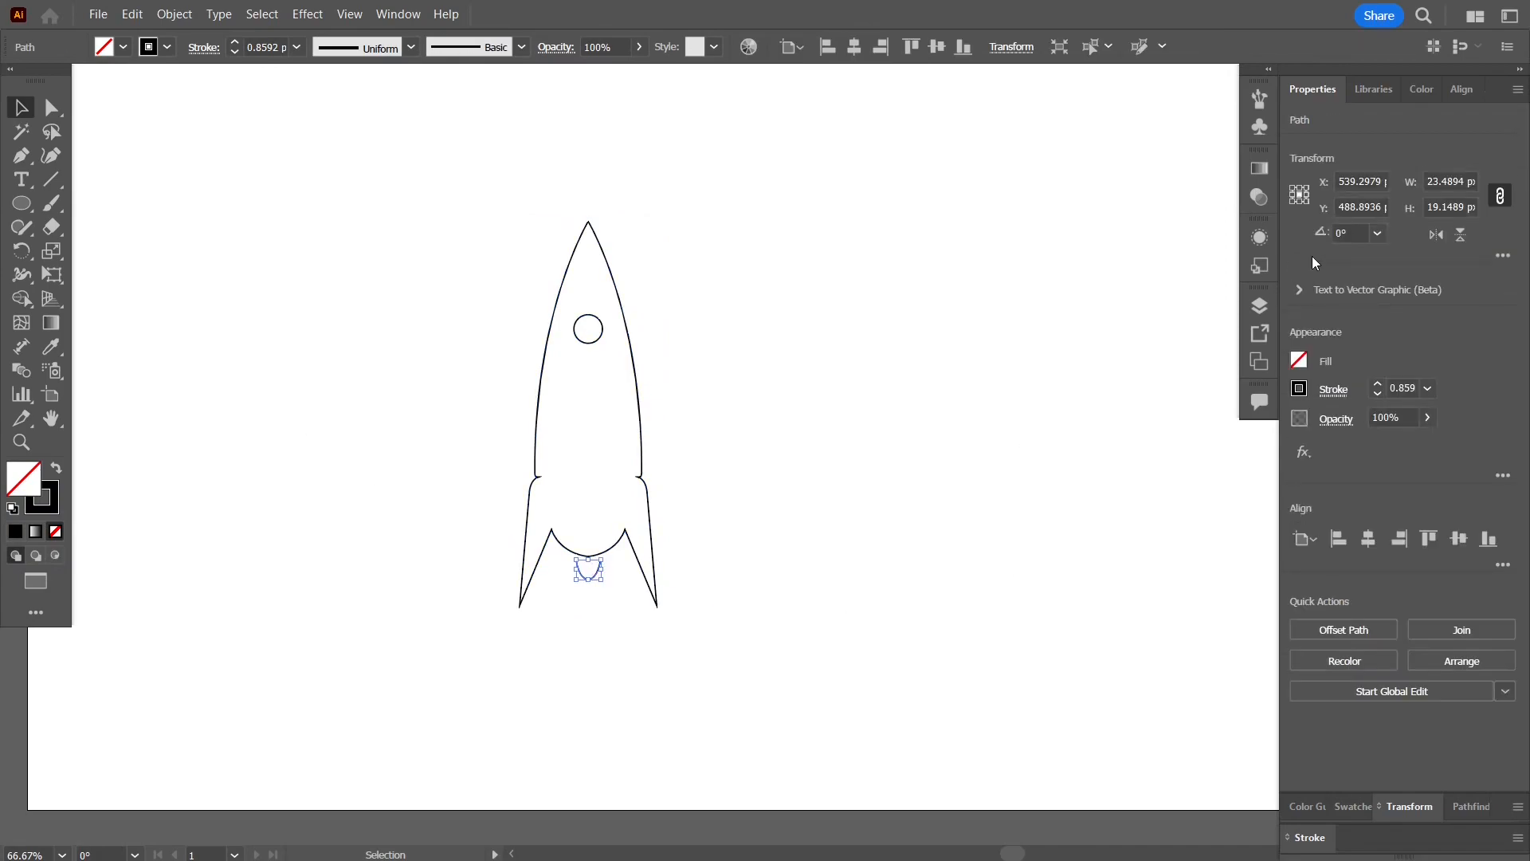
left_click(1428, 389)
left_click(1462, 495)
left_click(1428, 389)
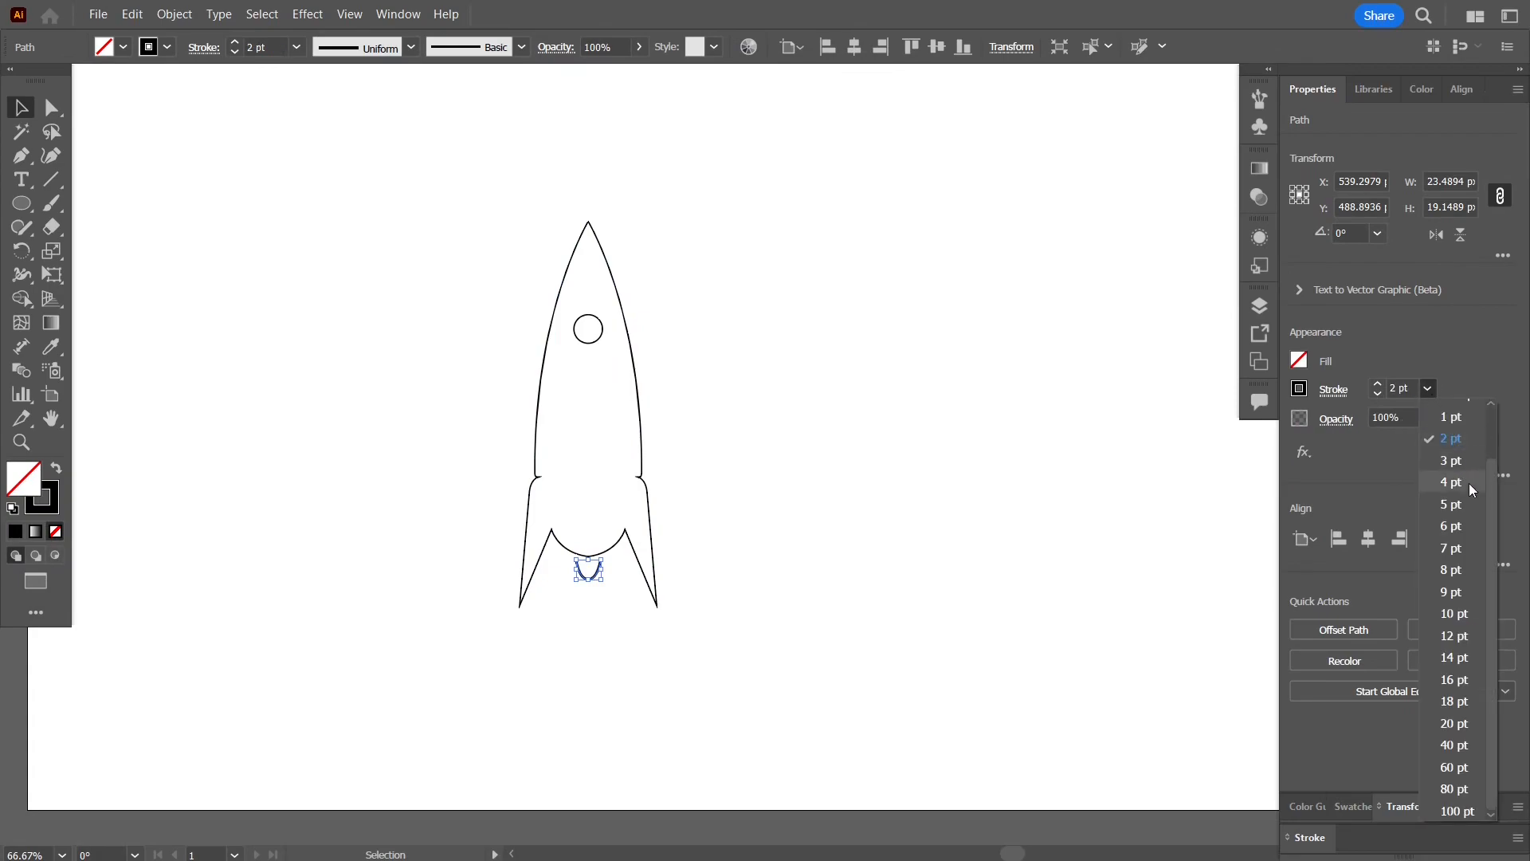
left_click(1456, 483)
left_click(994, 613)
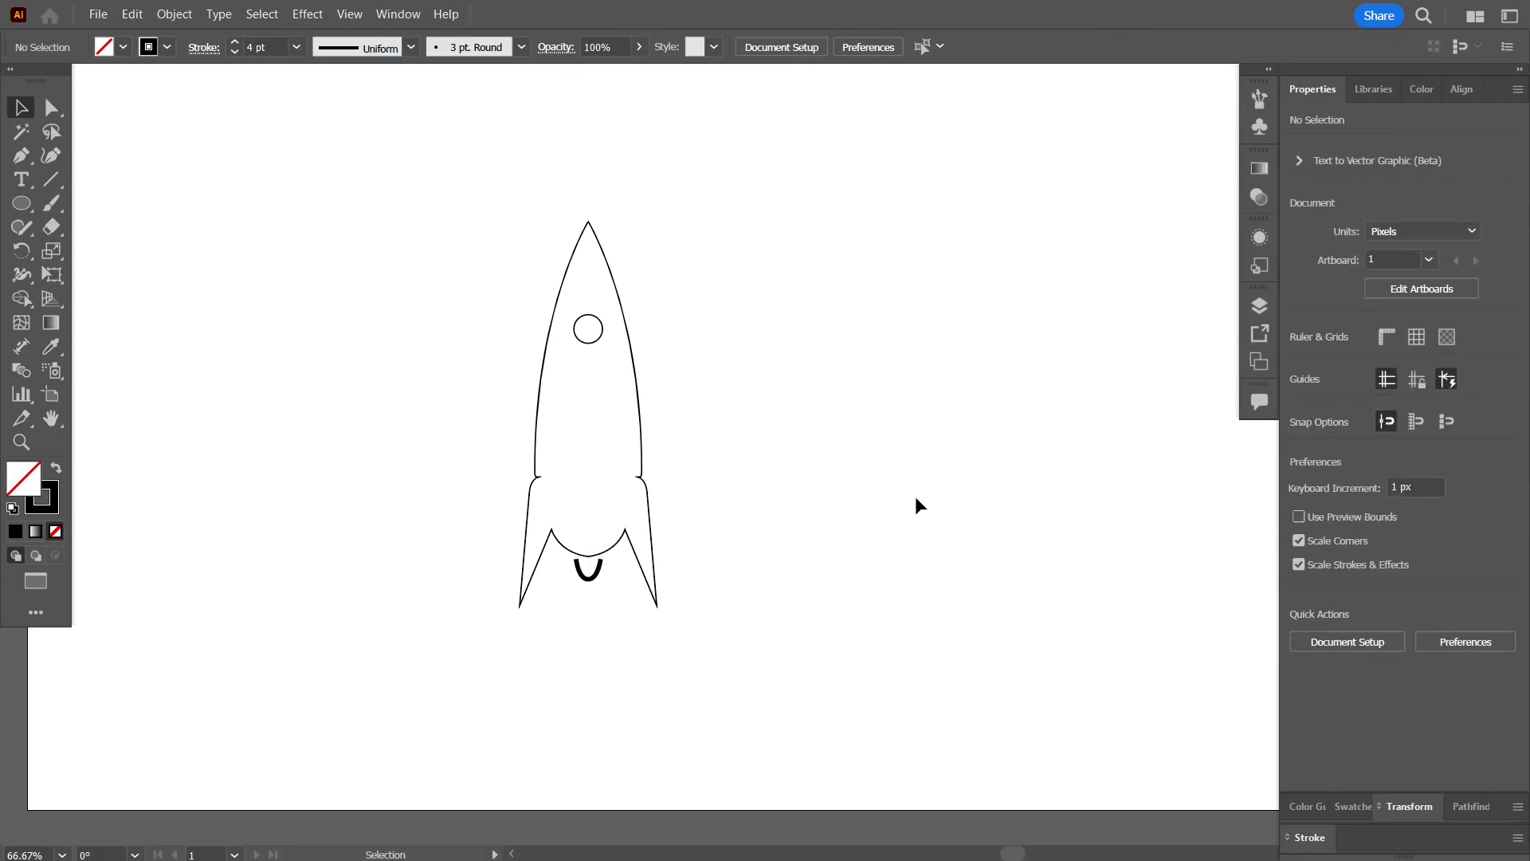
Step: Give the U-shaped curve's stroke round caps and round corner joins, and check its ends up close
left_click(588, 579)
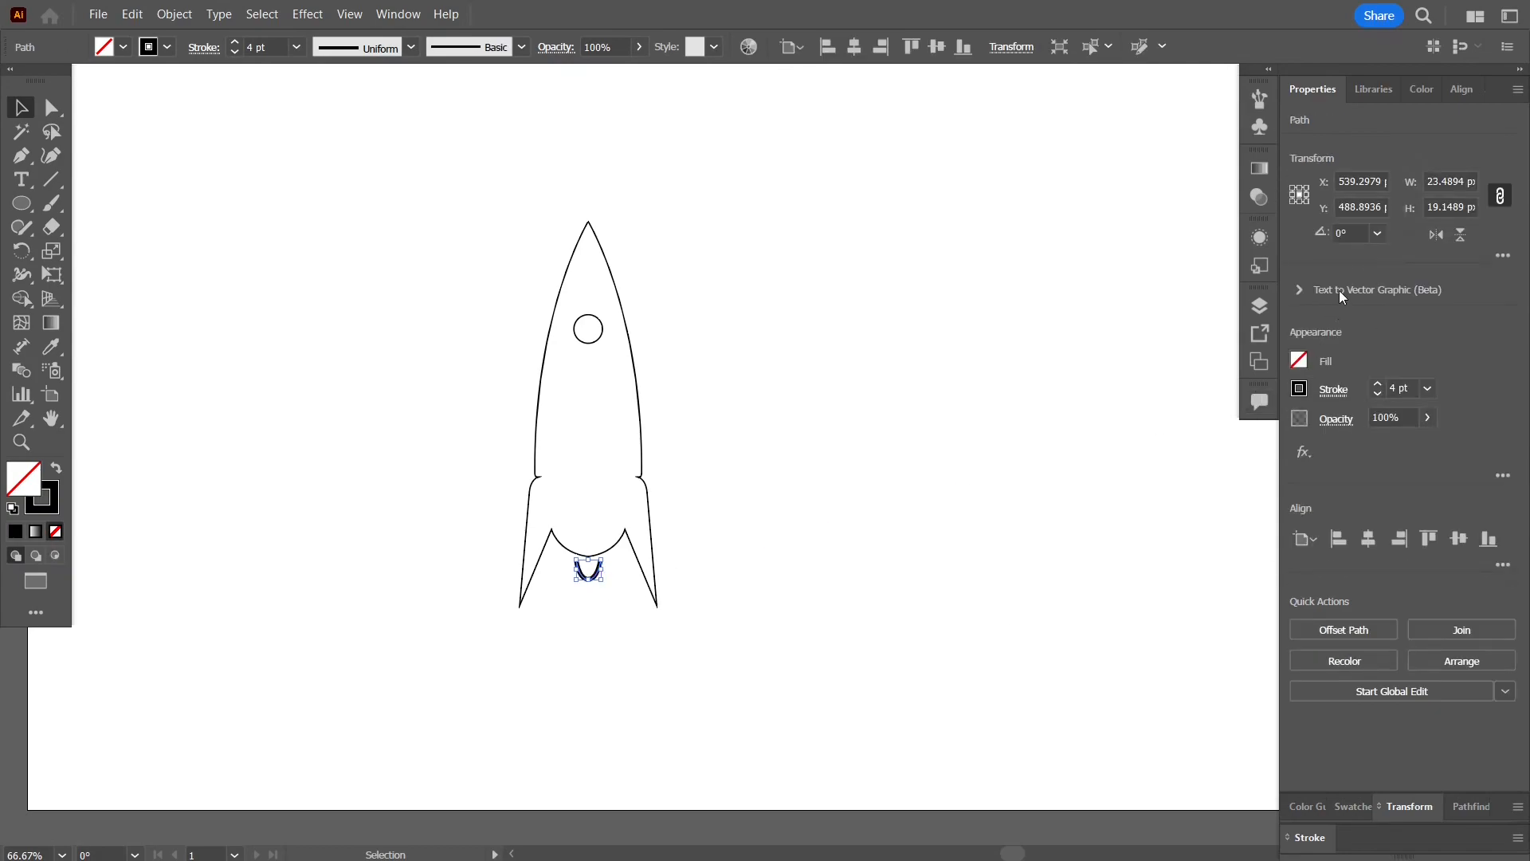
left_click(1319, 839)
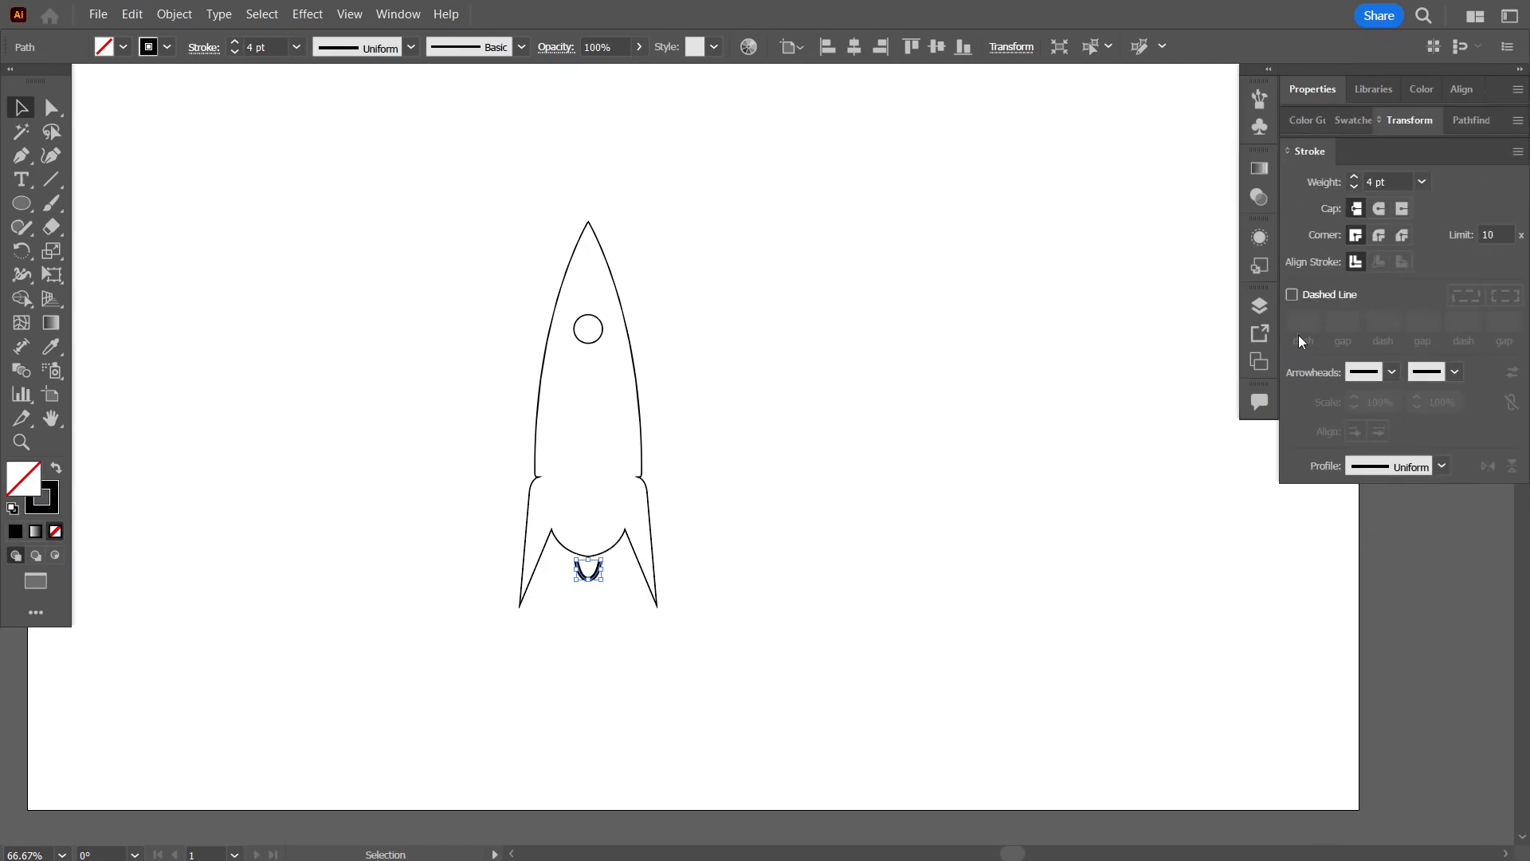
left_click(1379, 210)
left_click(1380, 235)
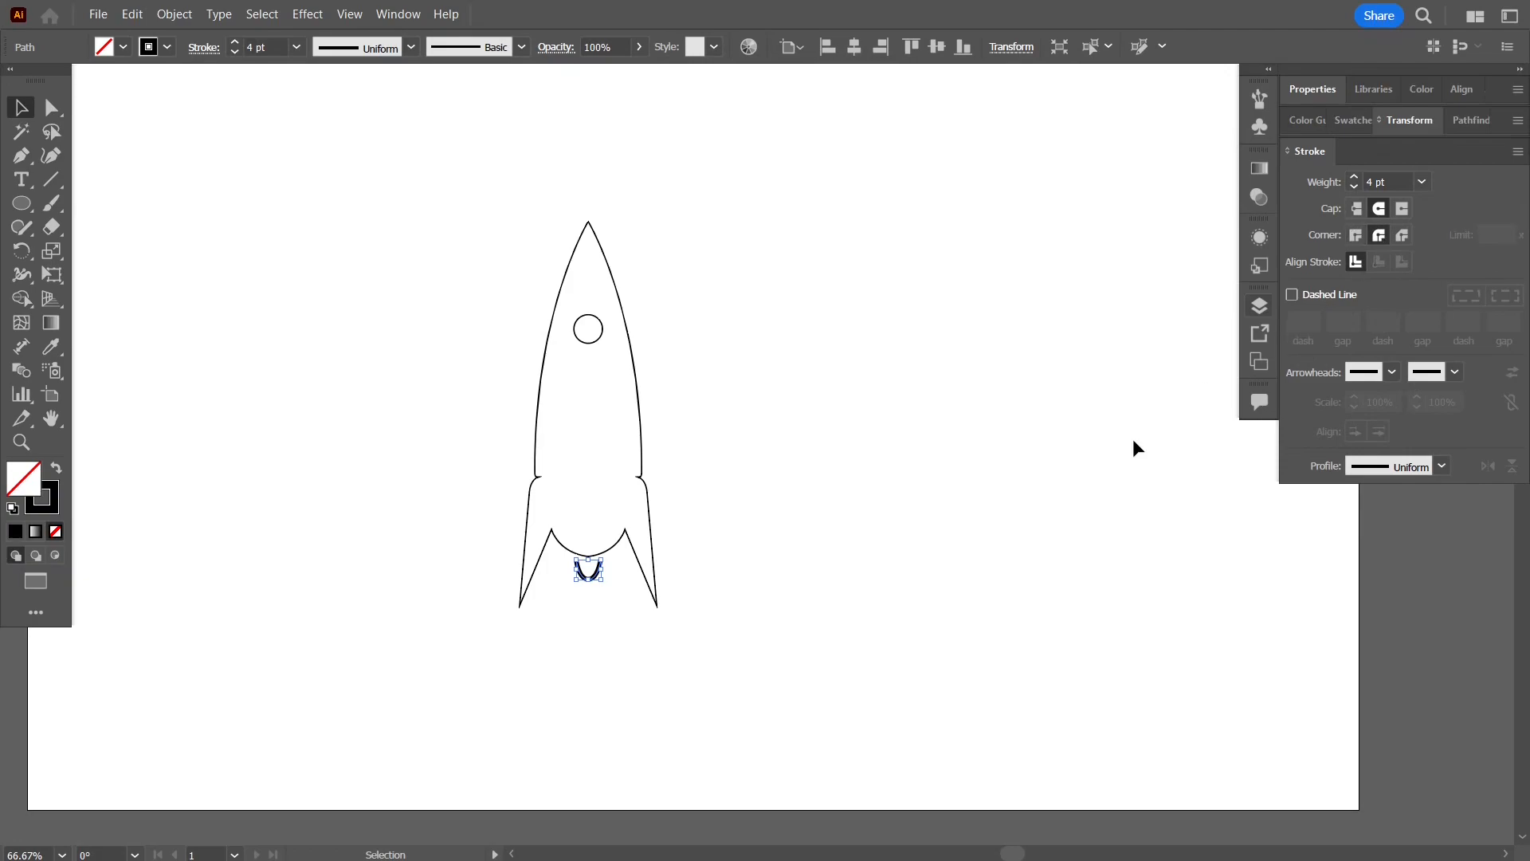
left_click(588, 633)
scroll(585, 562, "up", 6)
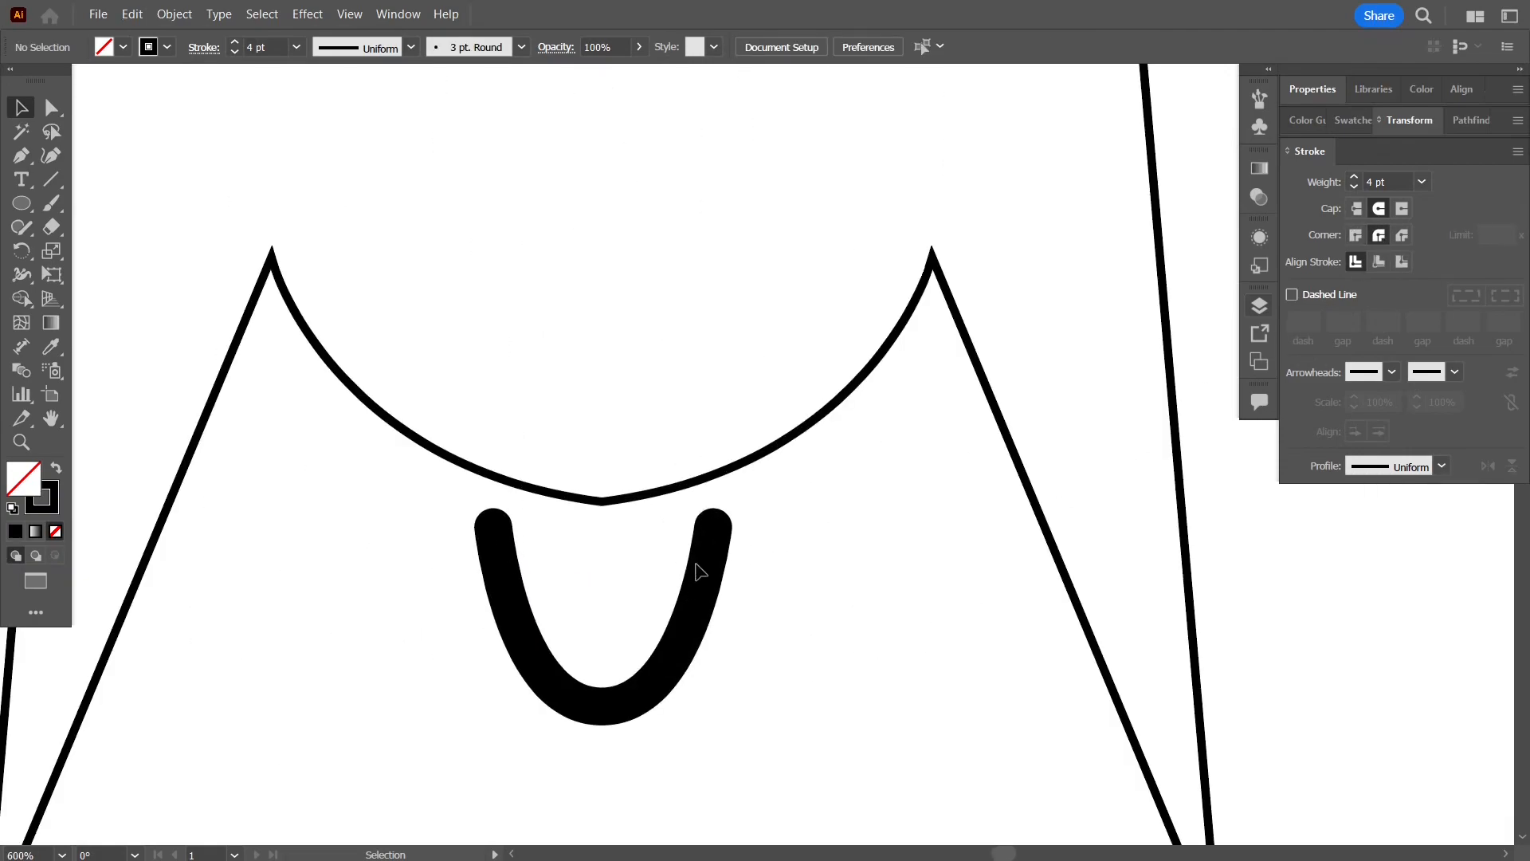
scroll(699, 571, "down", 5)
scroll(699, 594, "down", 2)
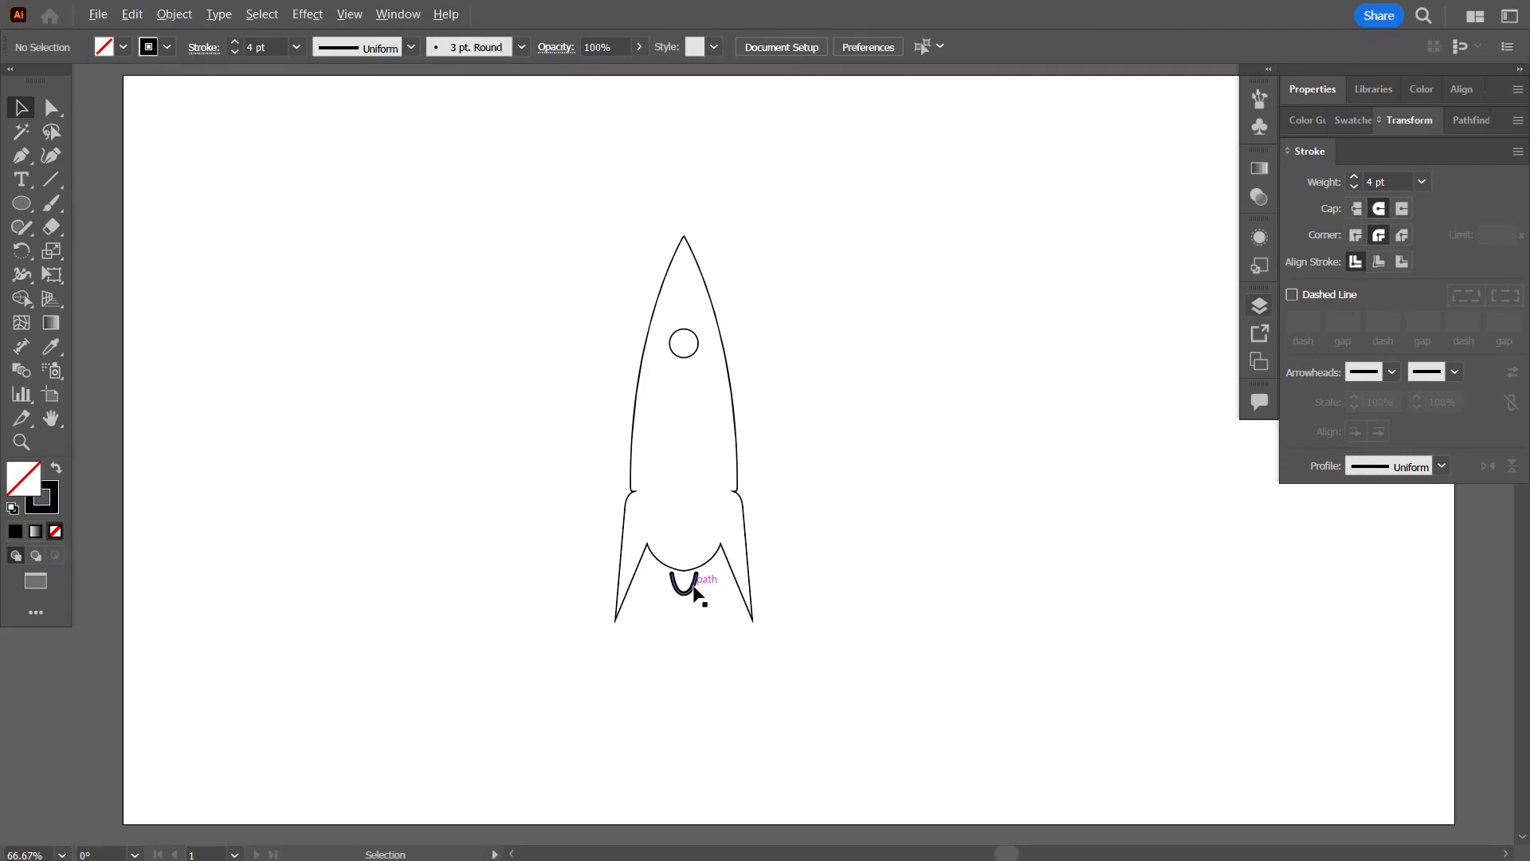
Step: Draw a large circle enclosing the rocket from its centre with the Ellipse tool, and set its stroke weight to 1 pt
left_click(23, 207)
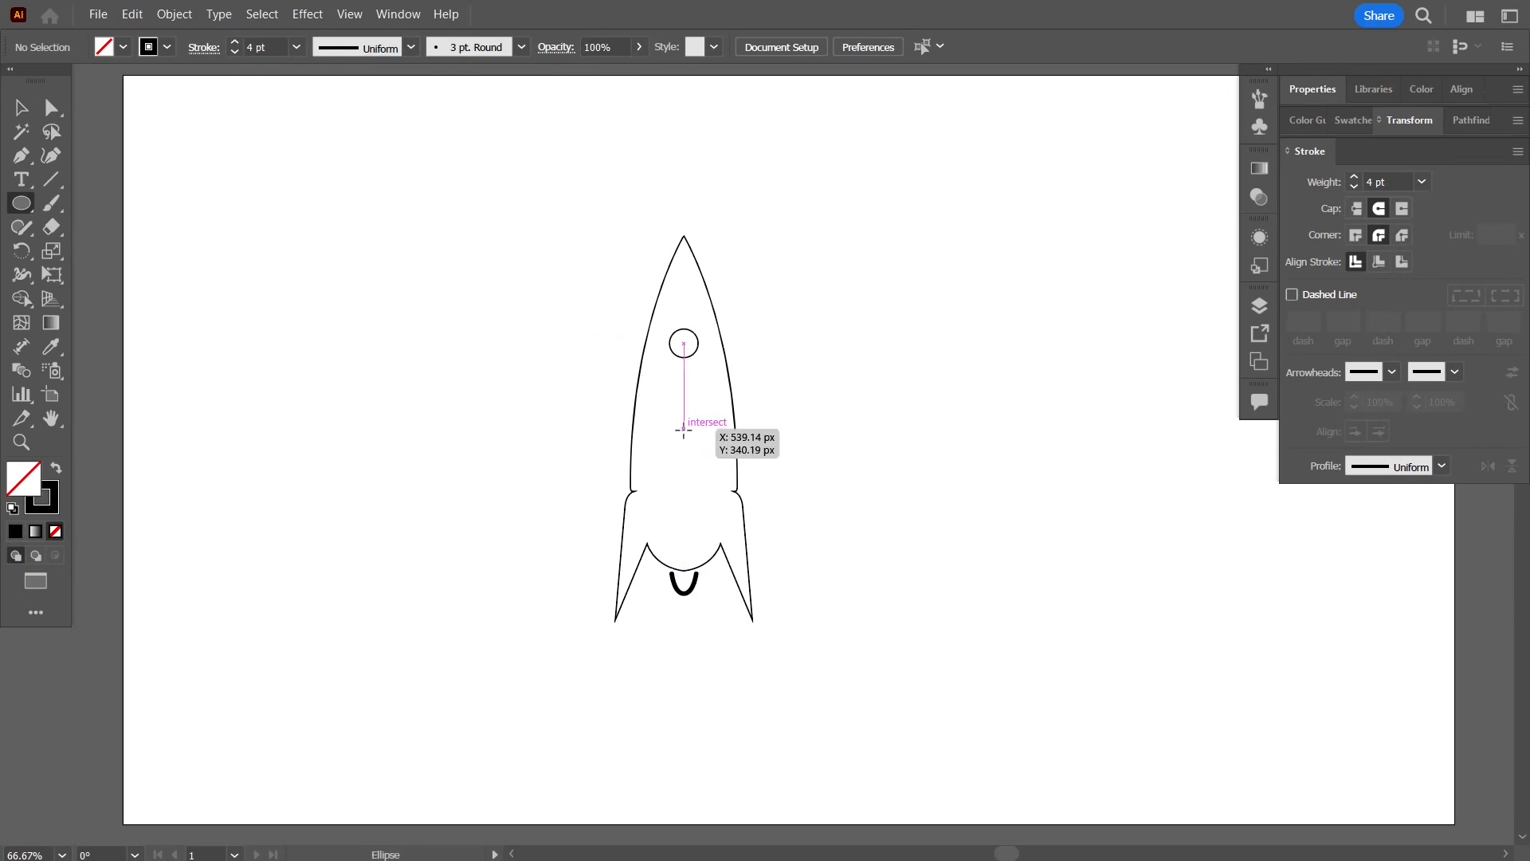
left_click_drag(683, 430, 845, 662)
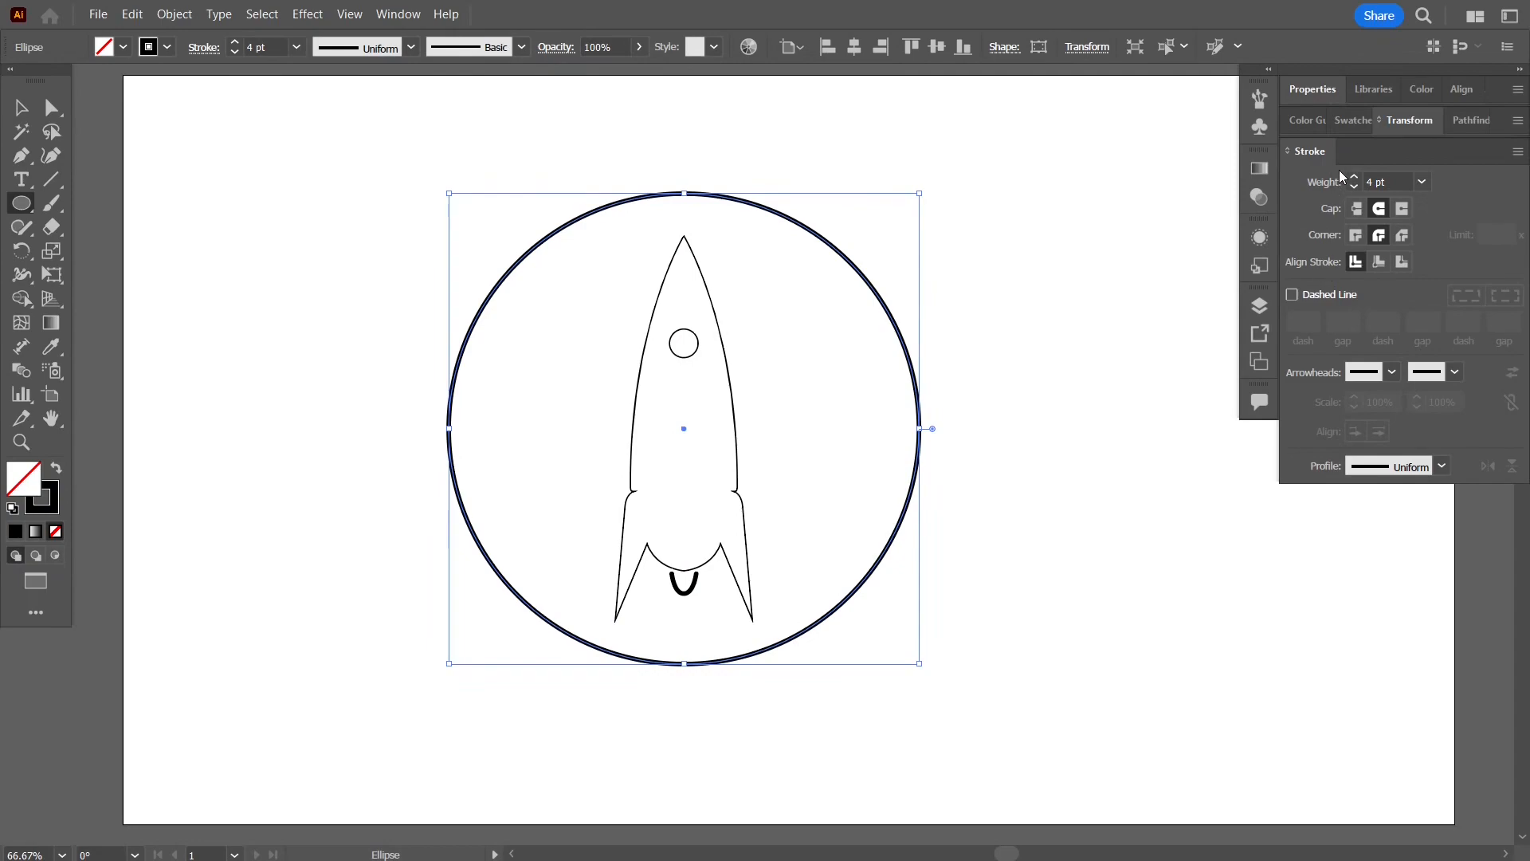
left_click(1422, 182)
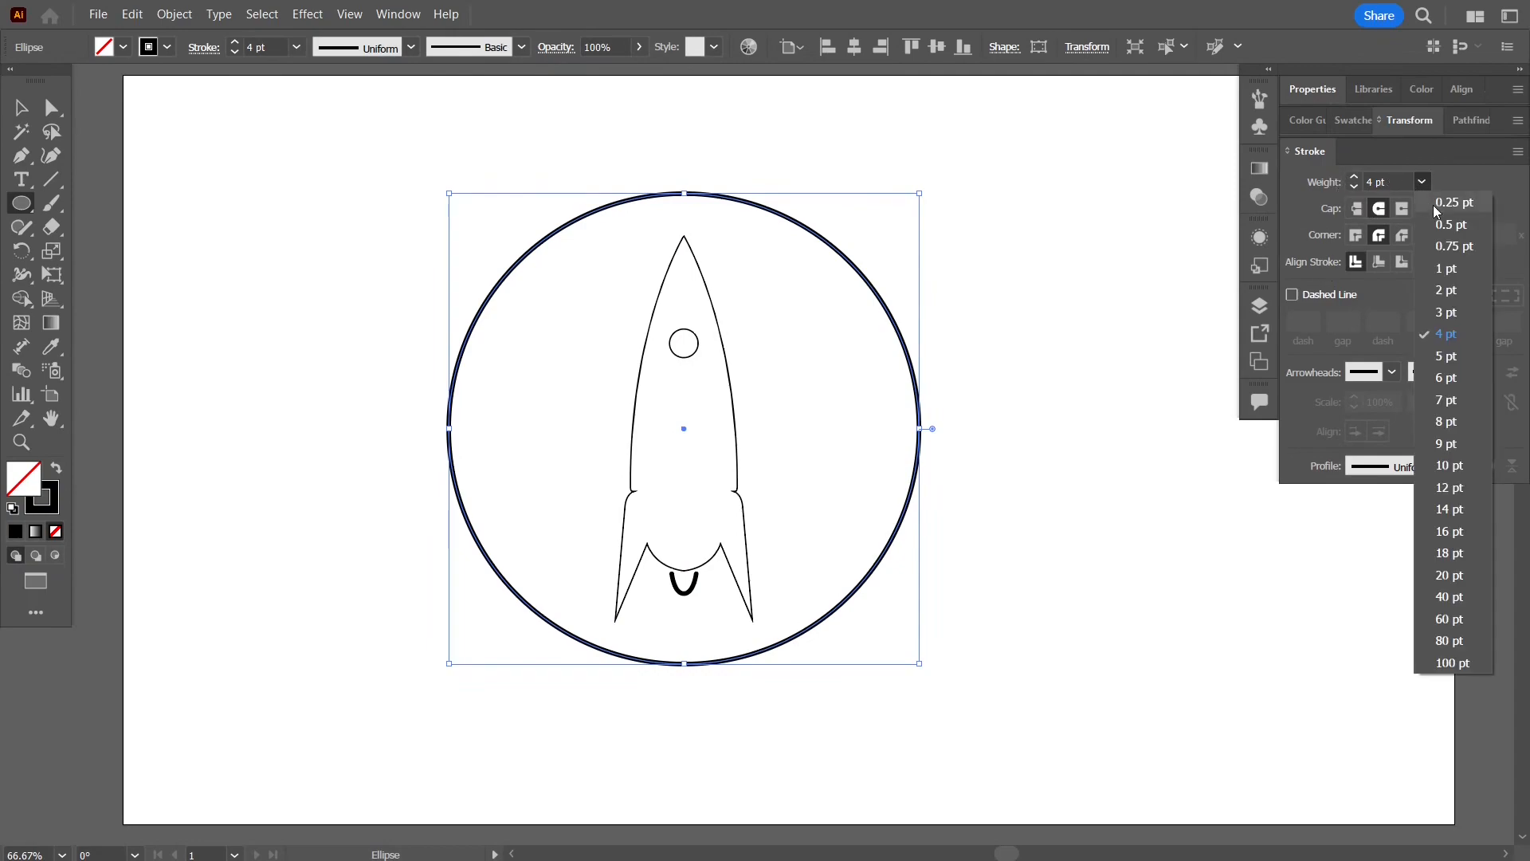
left_click(1447, 269)
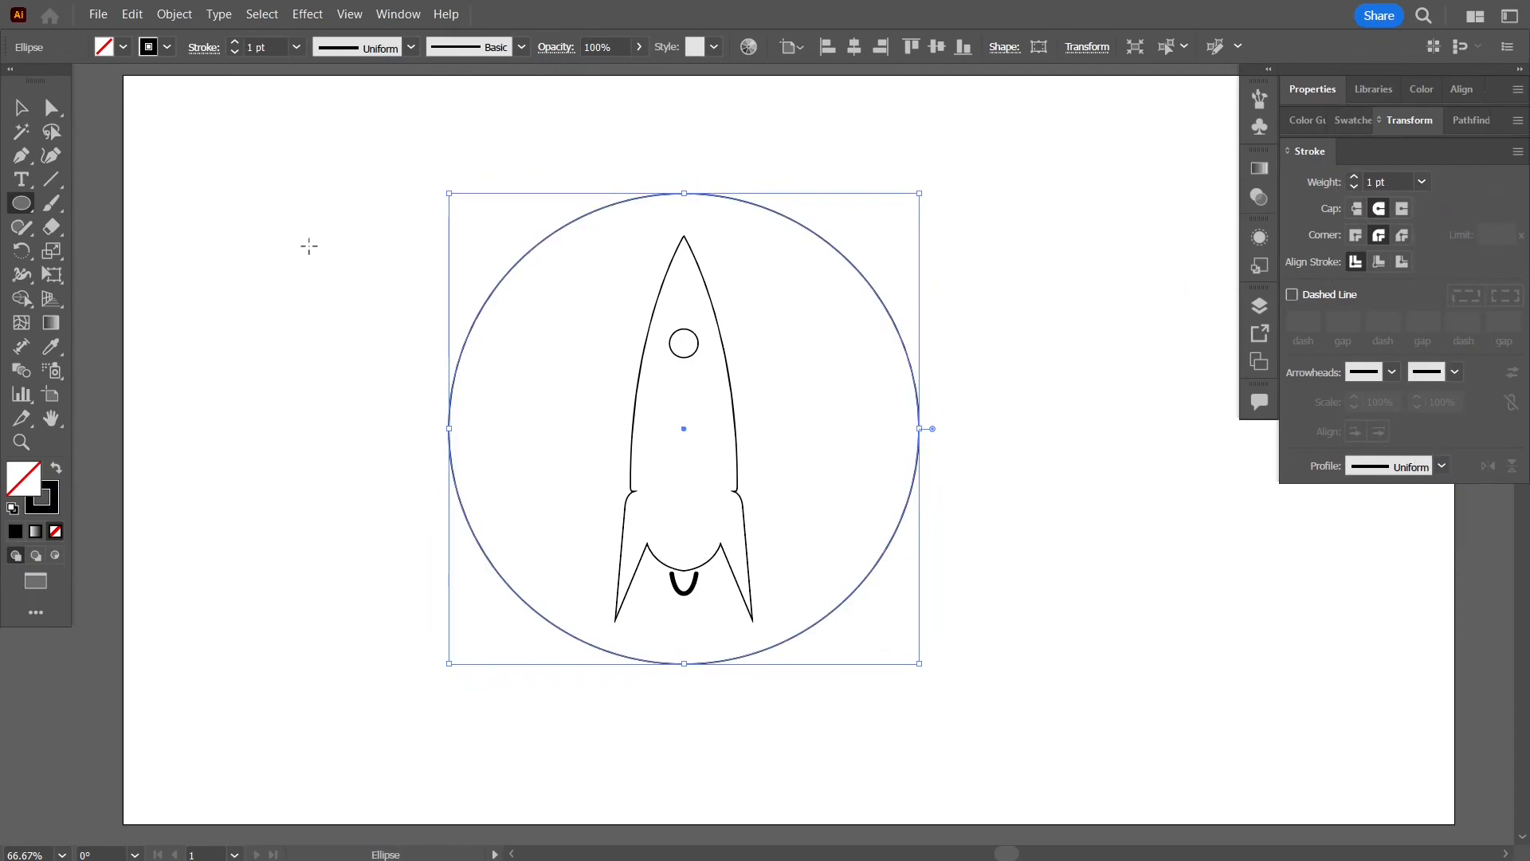
left_click(22, 106)
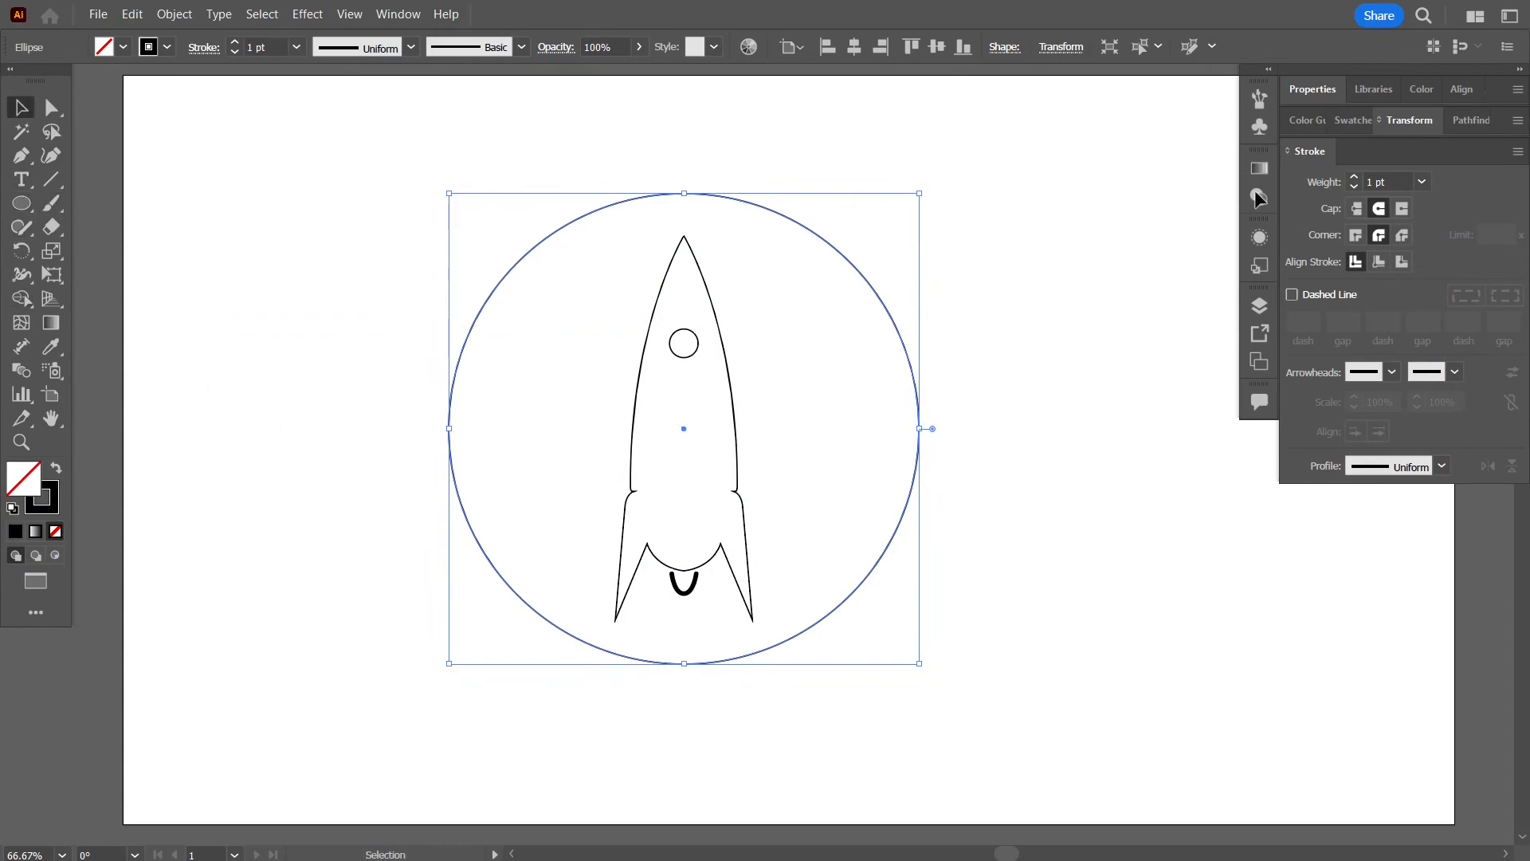
Step: Fill the large circle with the dark navy swatch 1b1464
left_click(1421, 89)
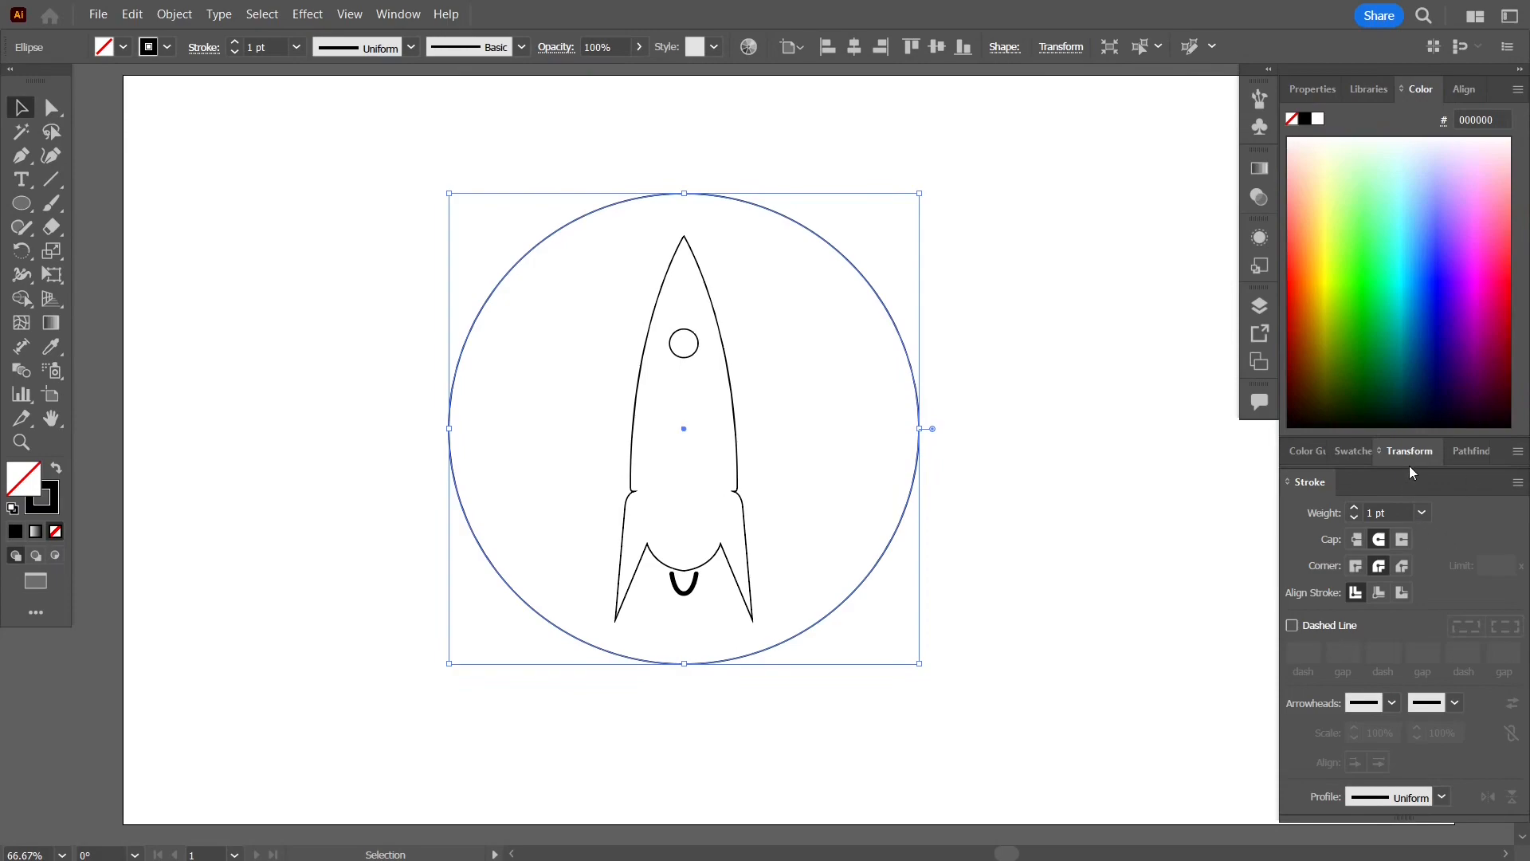
left_click(1362, 452)
left_click(1432, 330)
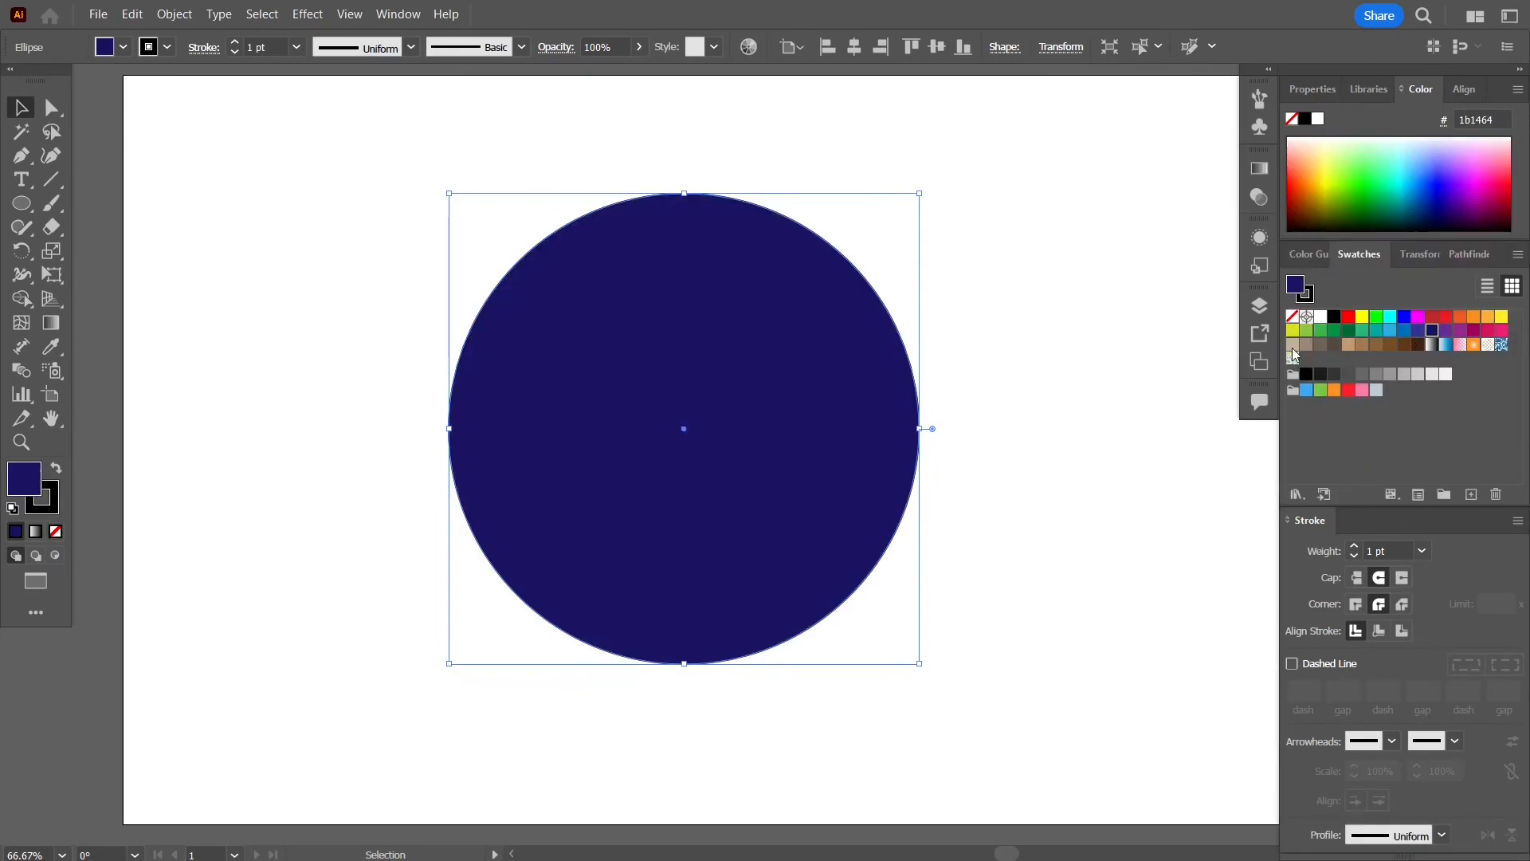
Step: Send the navy circle backward in the stacking order, behind the rocket outline, window and U-shaped curve
key("a")
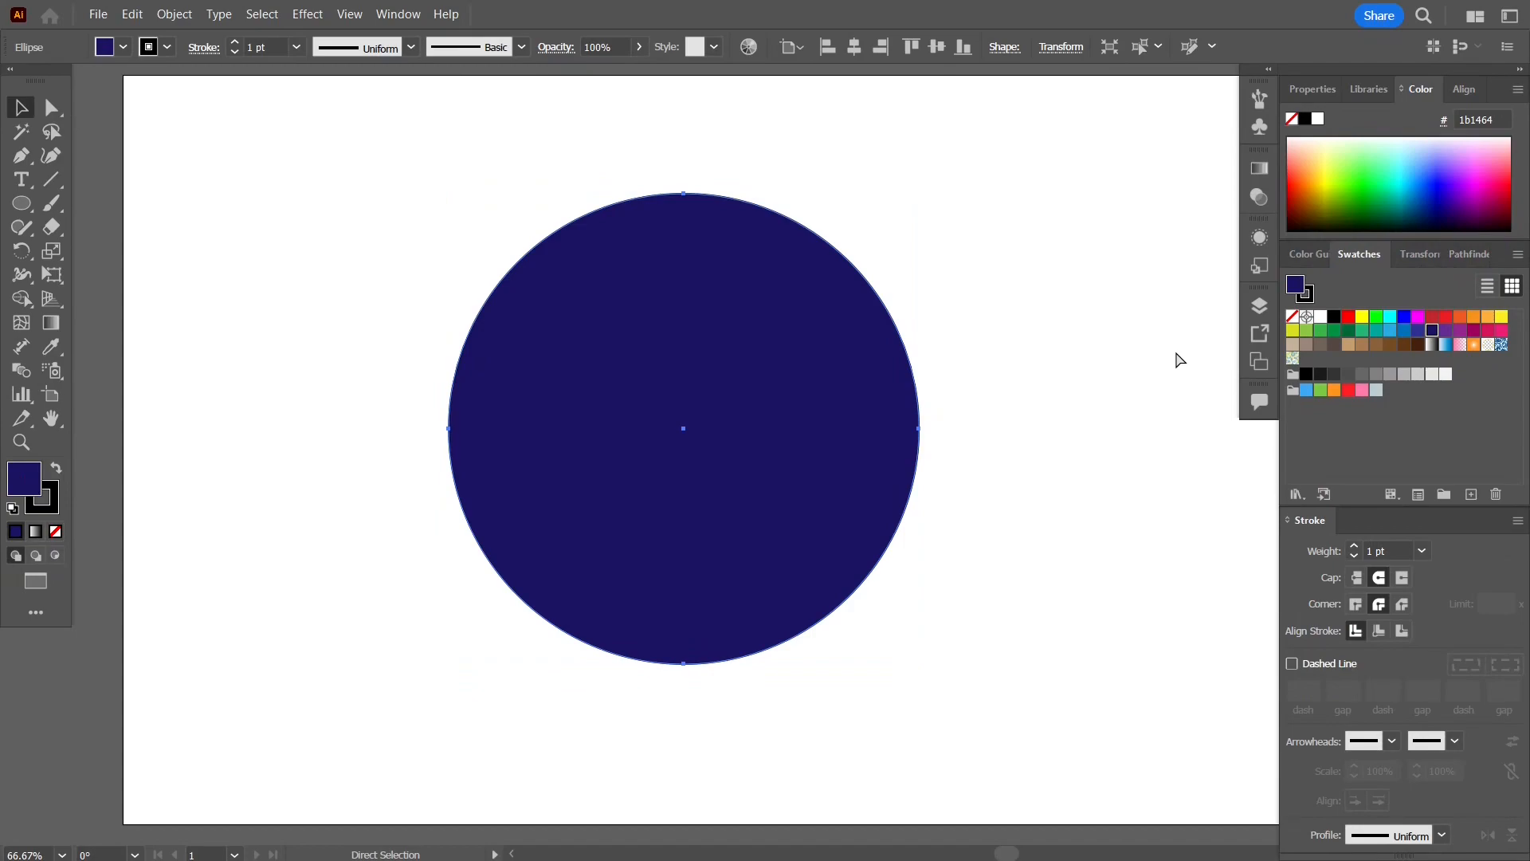
key("ctrl+[")
key("ctrl+[")
key("ctrl+[")
key("v")
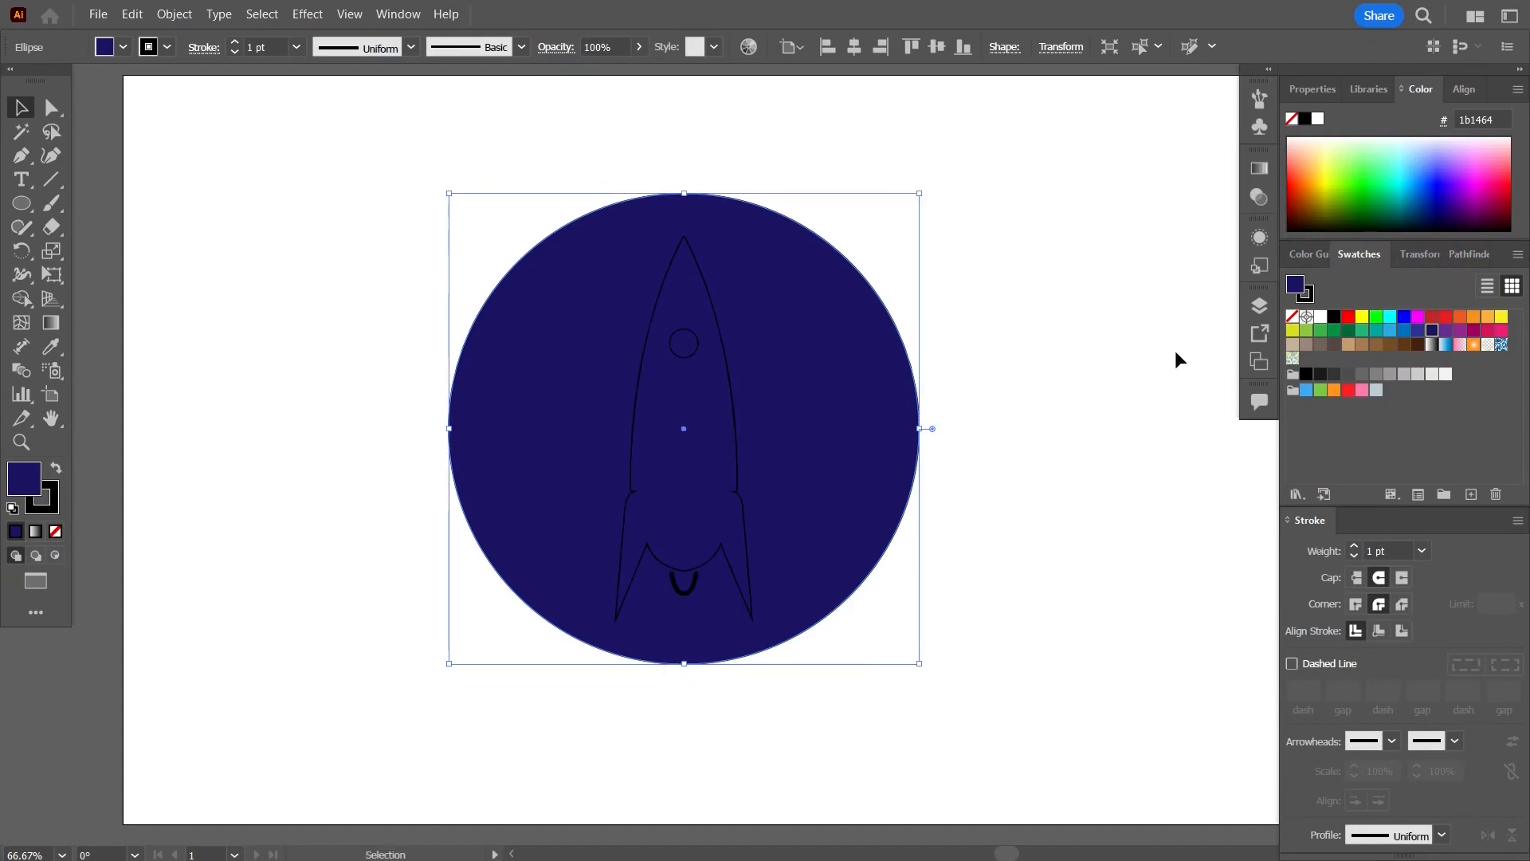
left_click(706, 294)
left_click(681, 490, "shift")
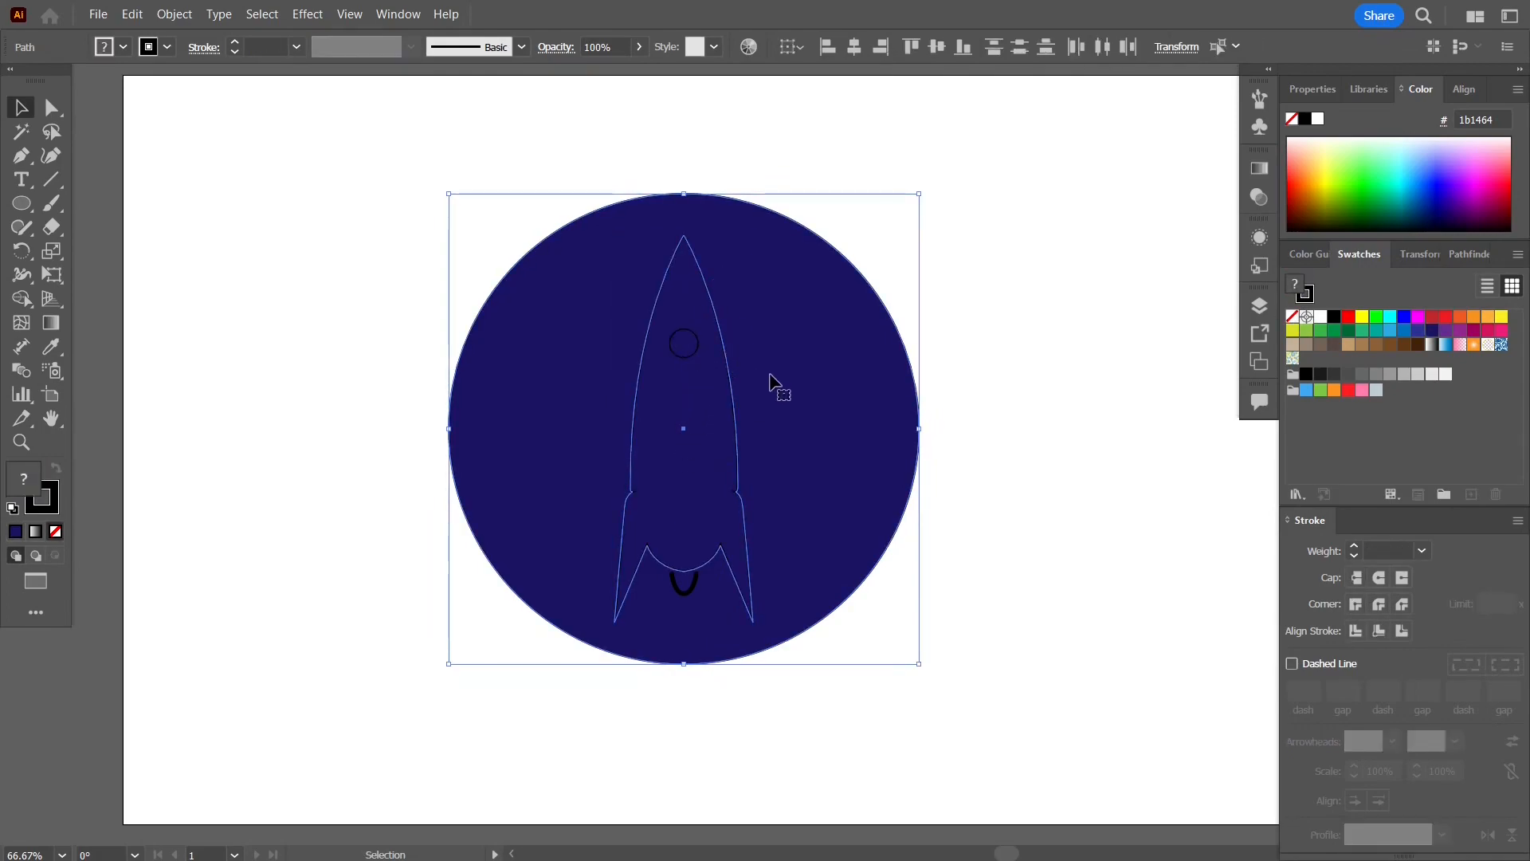
left_click(991, 343)
Step: Change the stroke colour of the rocket outline, window and U-shaped curve to white, and deselect them
left_click(728, 349)
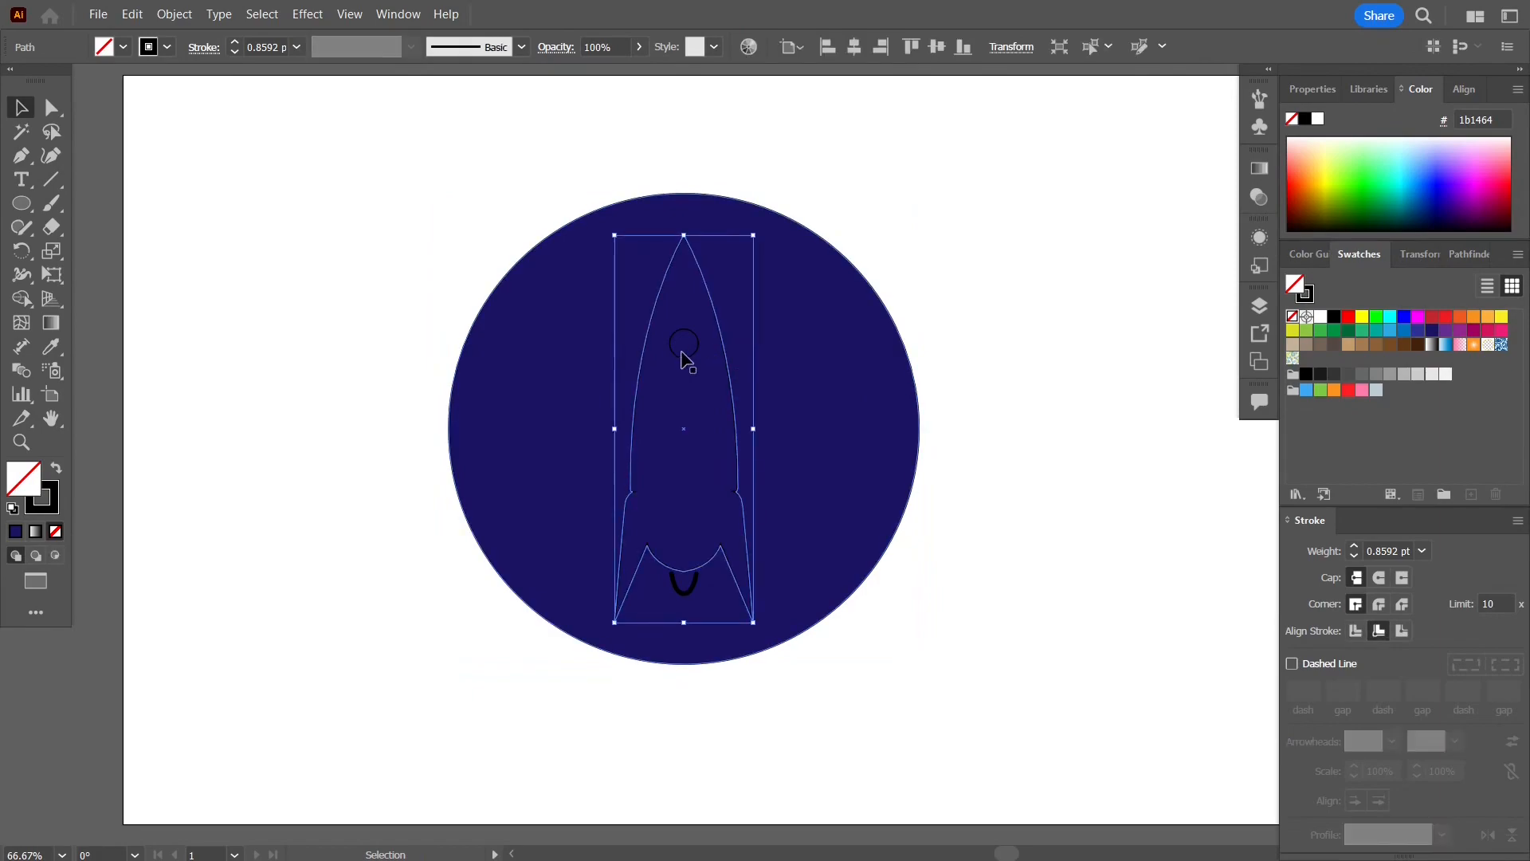
left_click(684, 360, "shift")
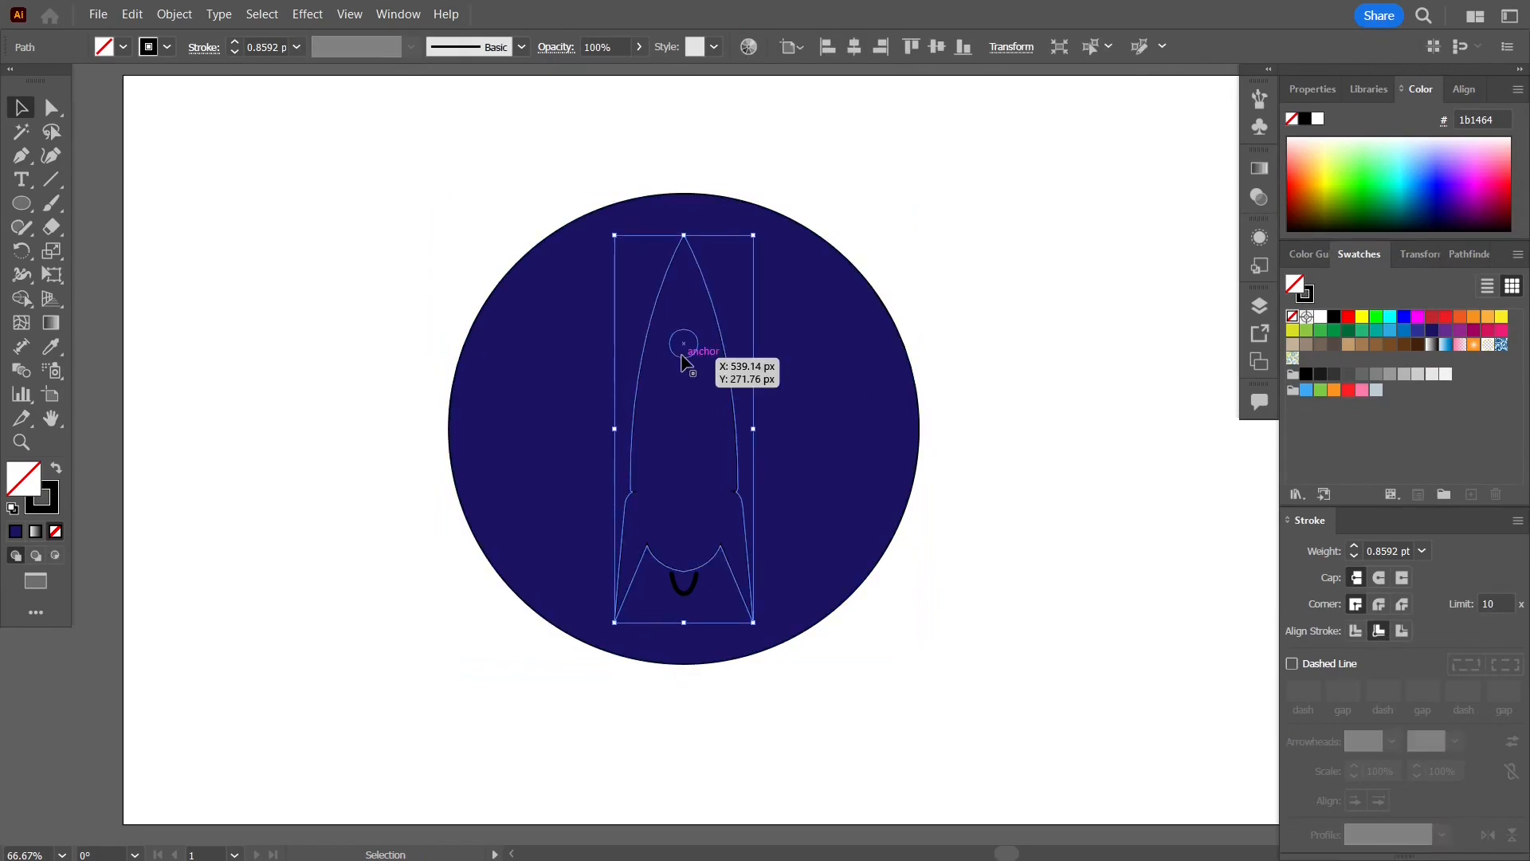
left_click(690, 588, "shift")
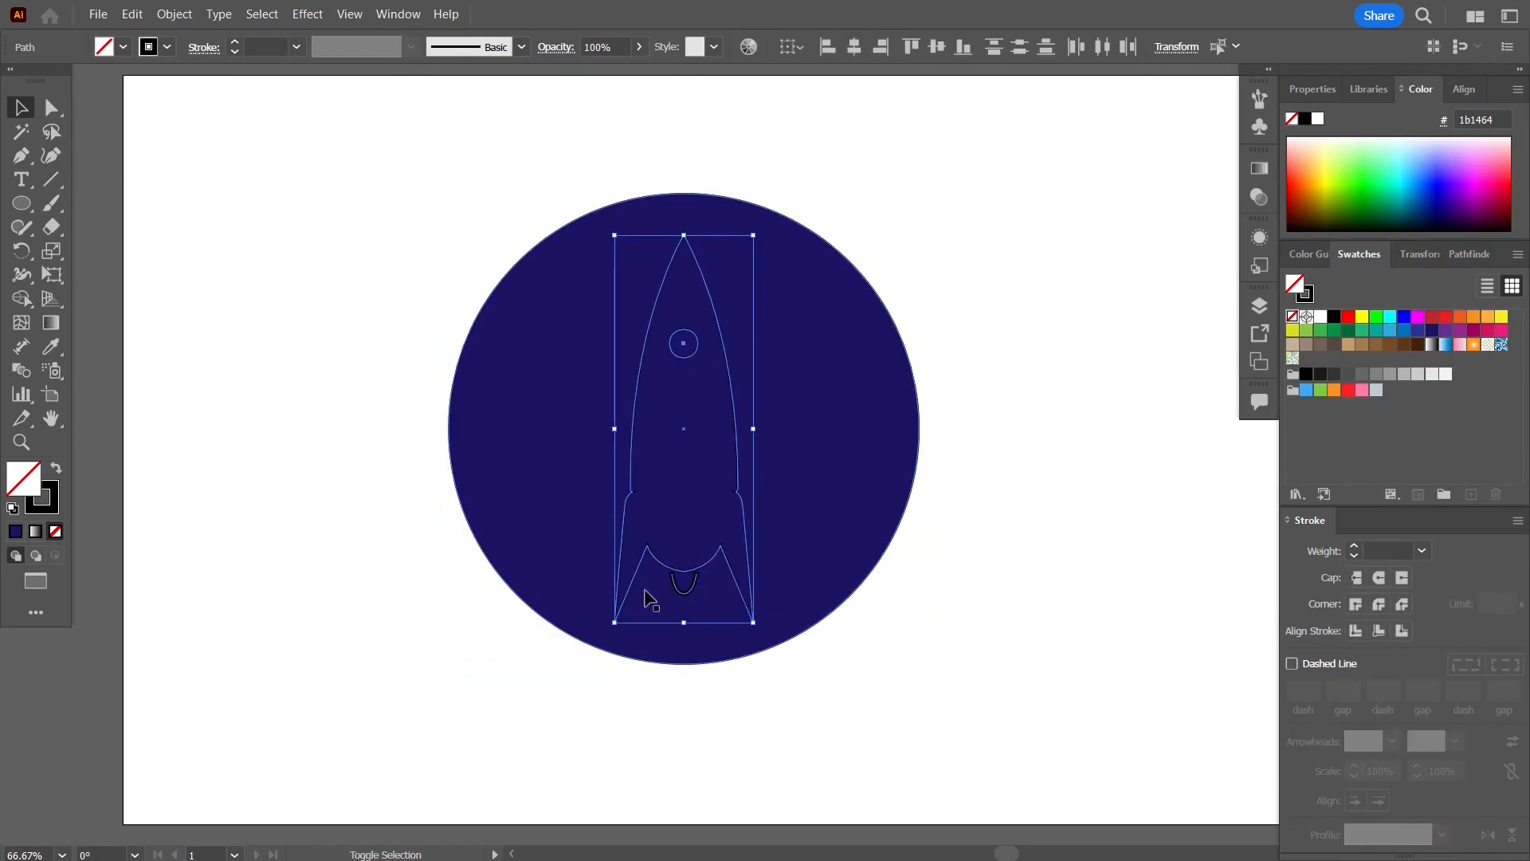
left_click(53, 510)
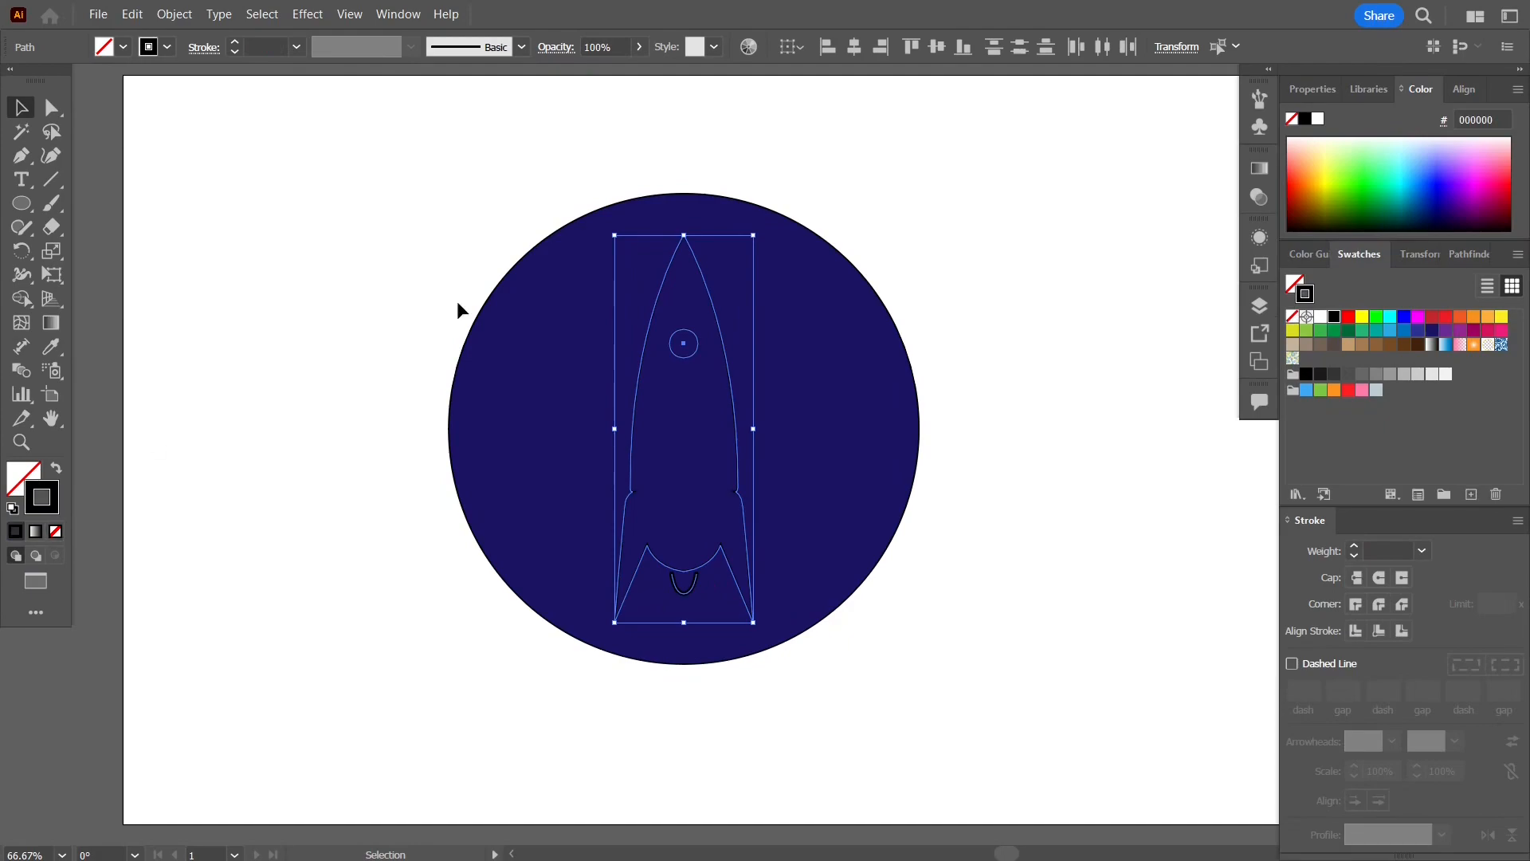
left_click(1319, 119)
left_click(1049, 247)
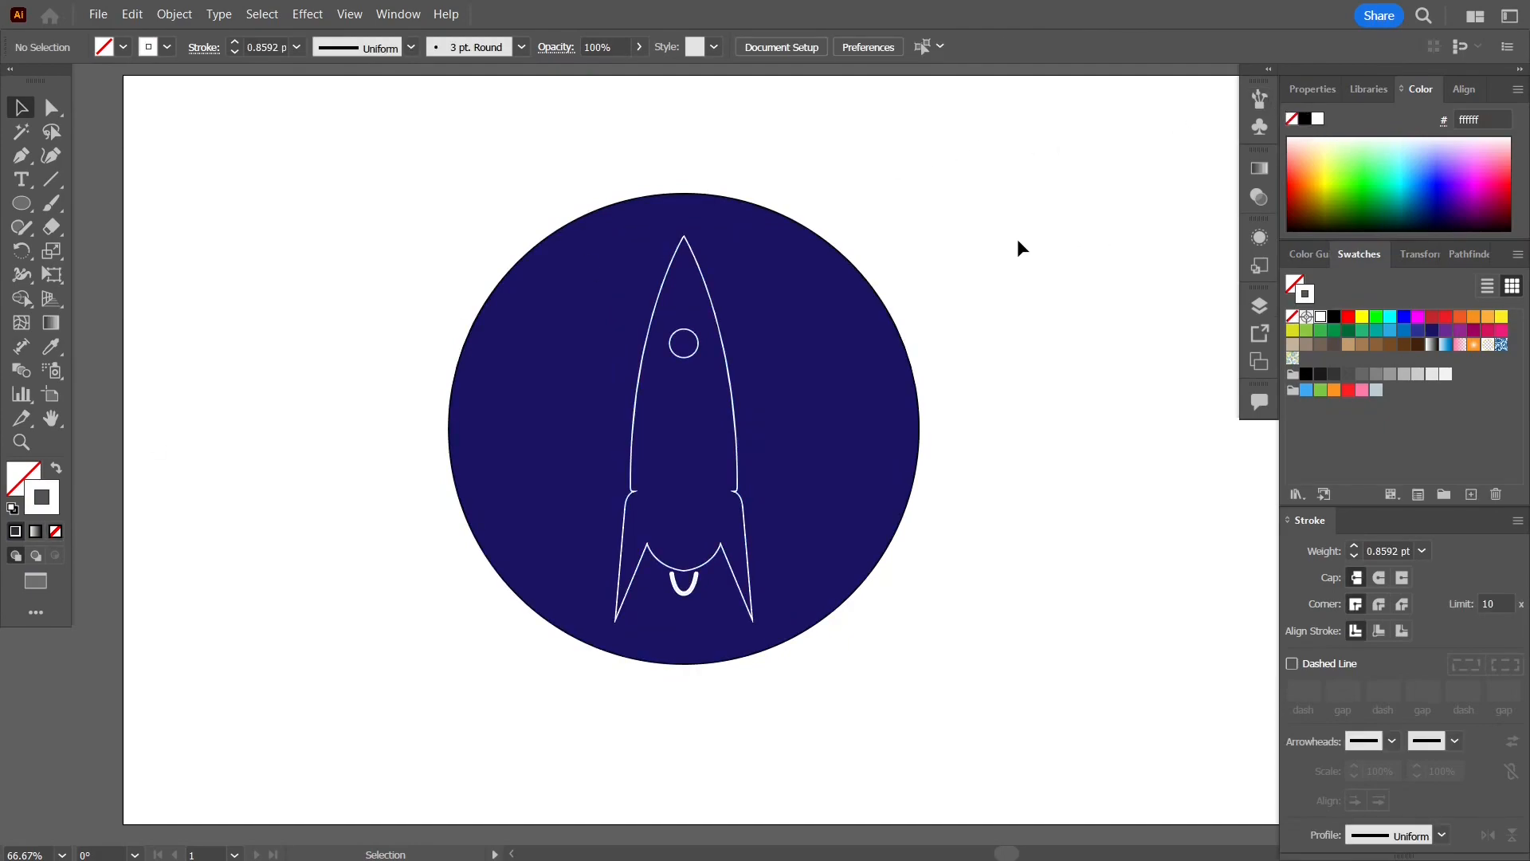
Step: Group the rocket outline, window and U-shaped curve, and rotate the group clockwise so the nose points diagonally up to the right
left_click(723, 343)
left_click(698, 349, "shift")
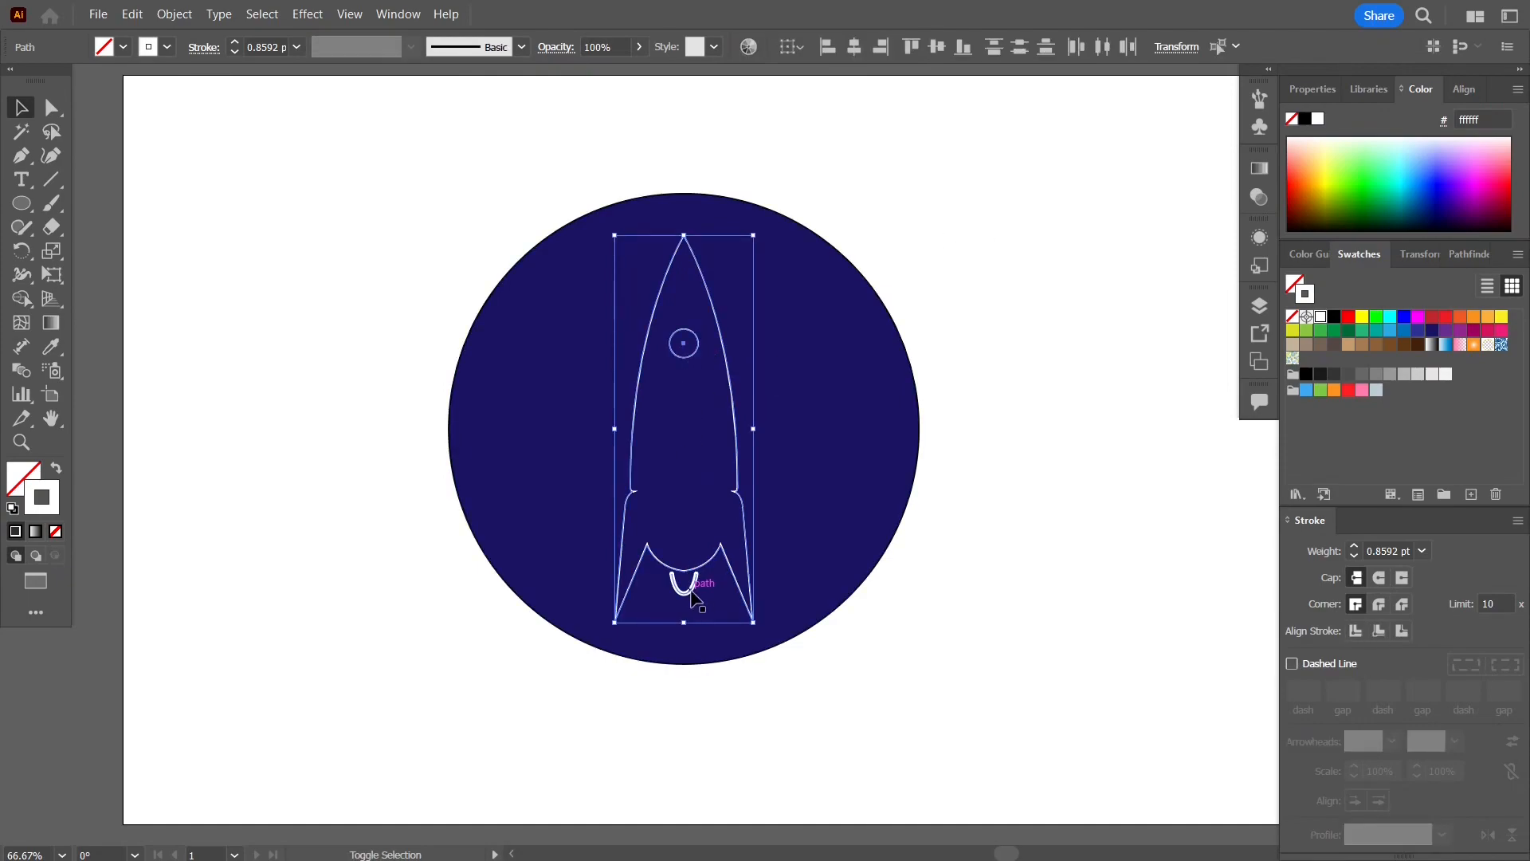
left_click(692, 588, "shift")
key("a")
key("ctrl+g")
key("v")
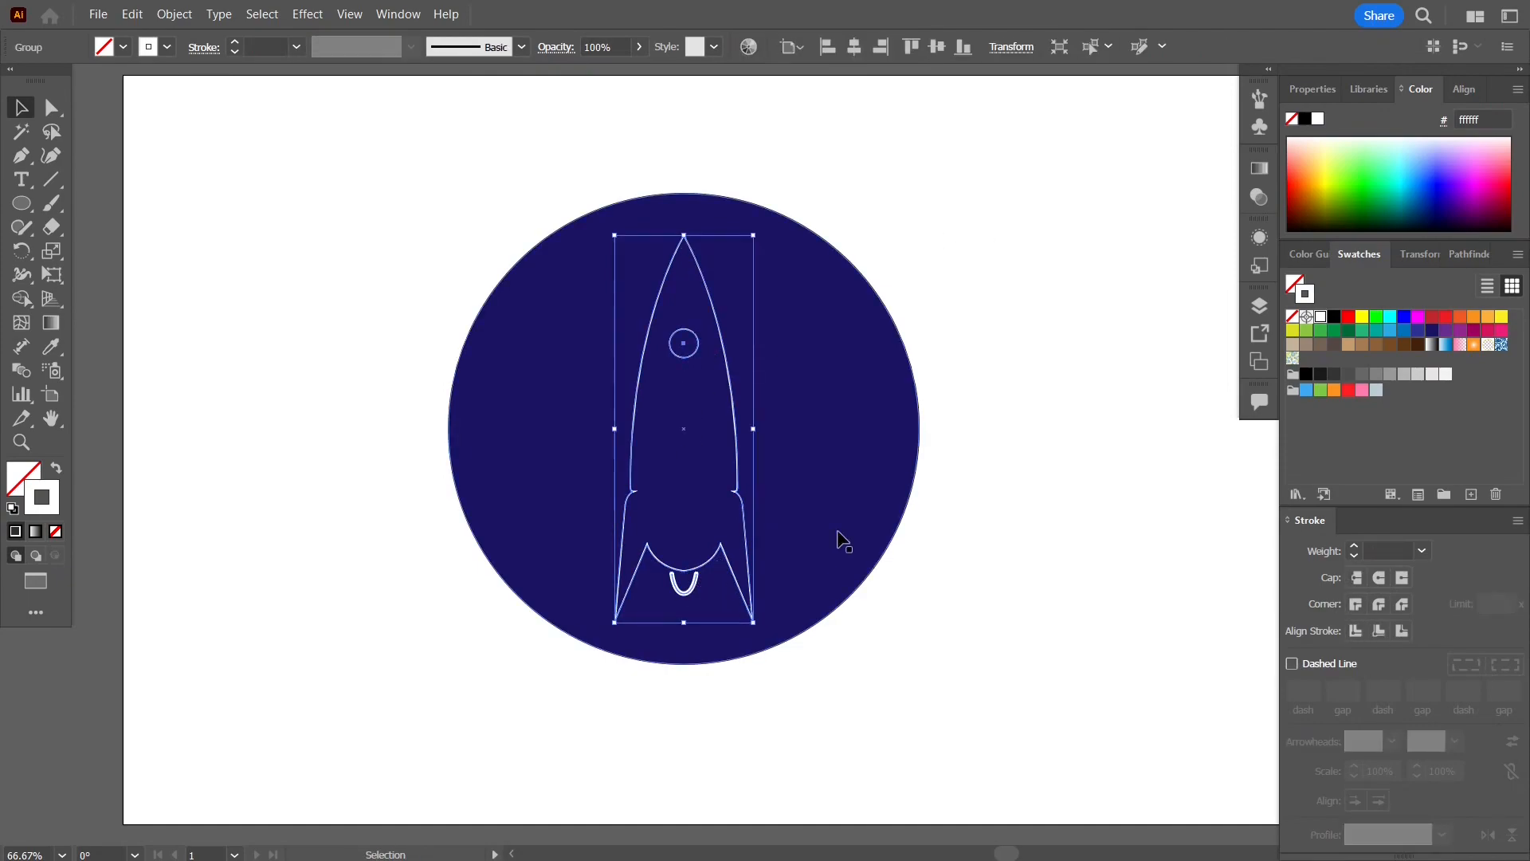
left_click_drag(762, 227, 834, 319)
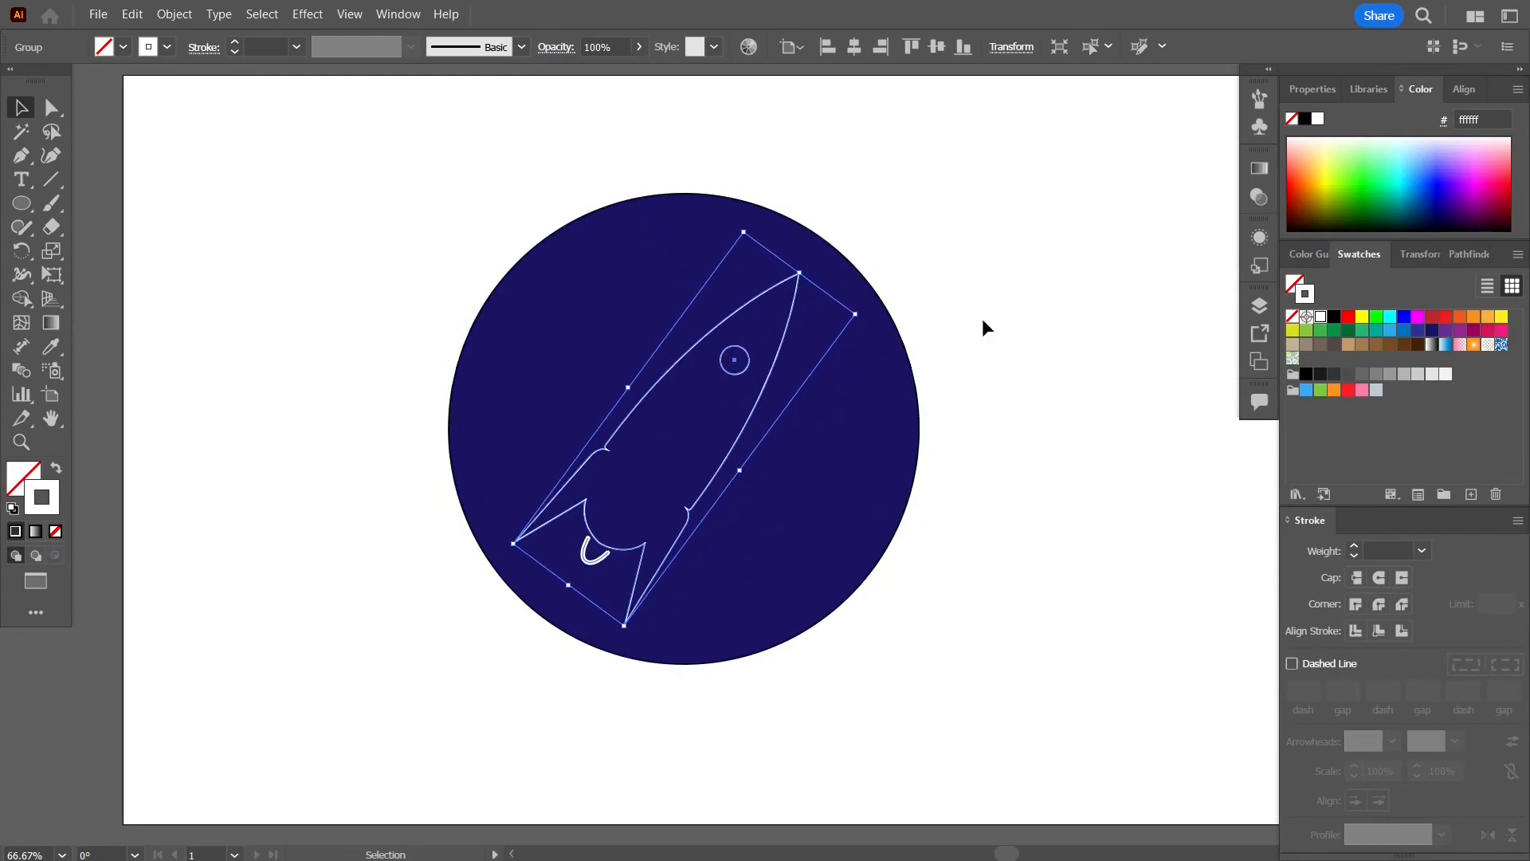
left_click(981, 321)
Step: Ungroup the rotated rocket, fill its body with white, and deselect it
right_click(660, 390)
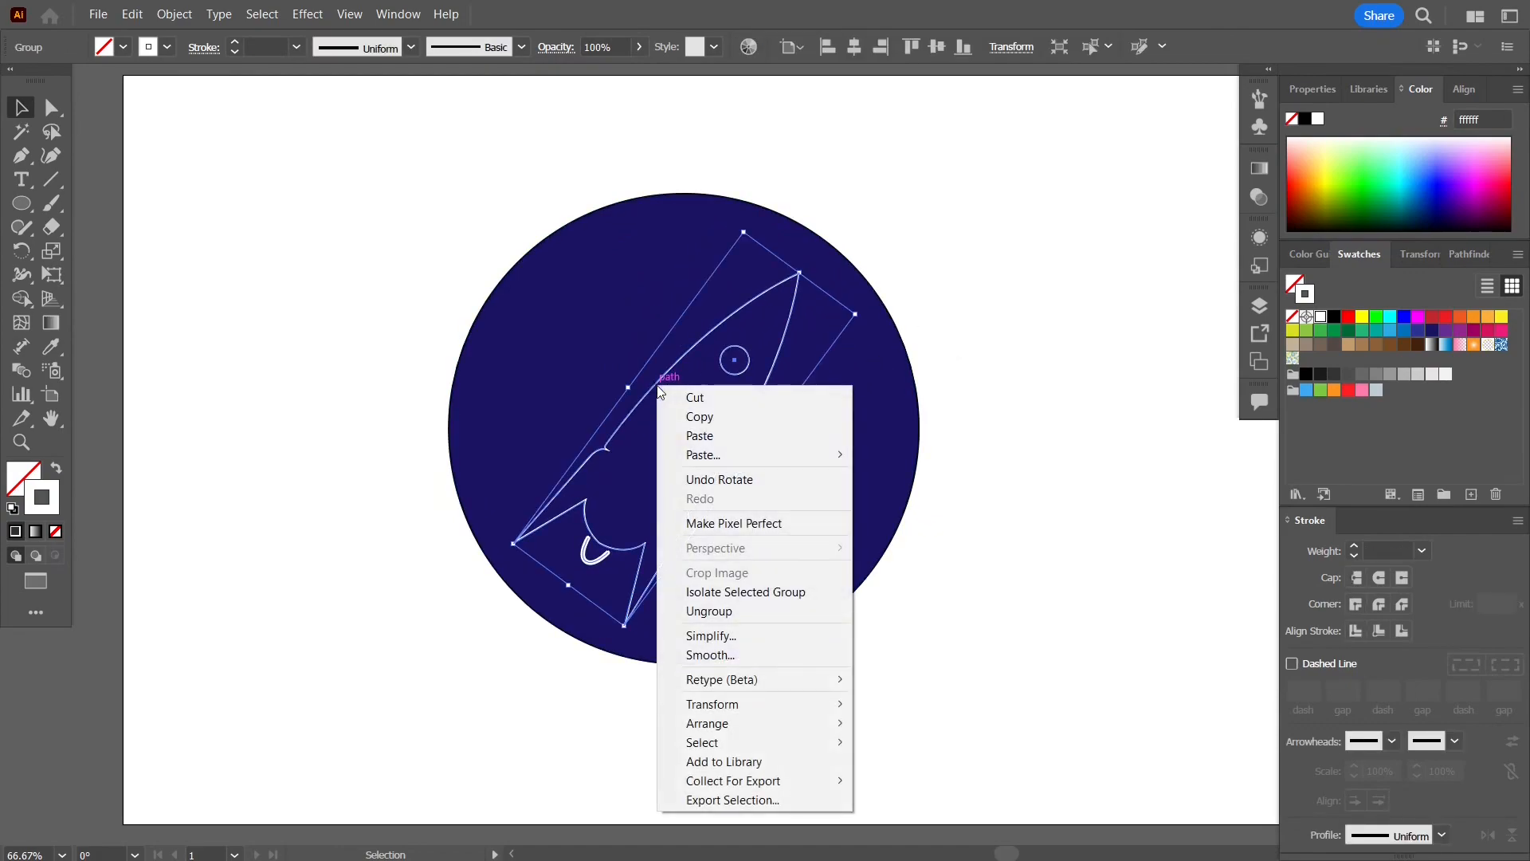
left_click(772, 610)
left_click(734, 361)
left_click(14, 478)
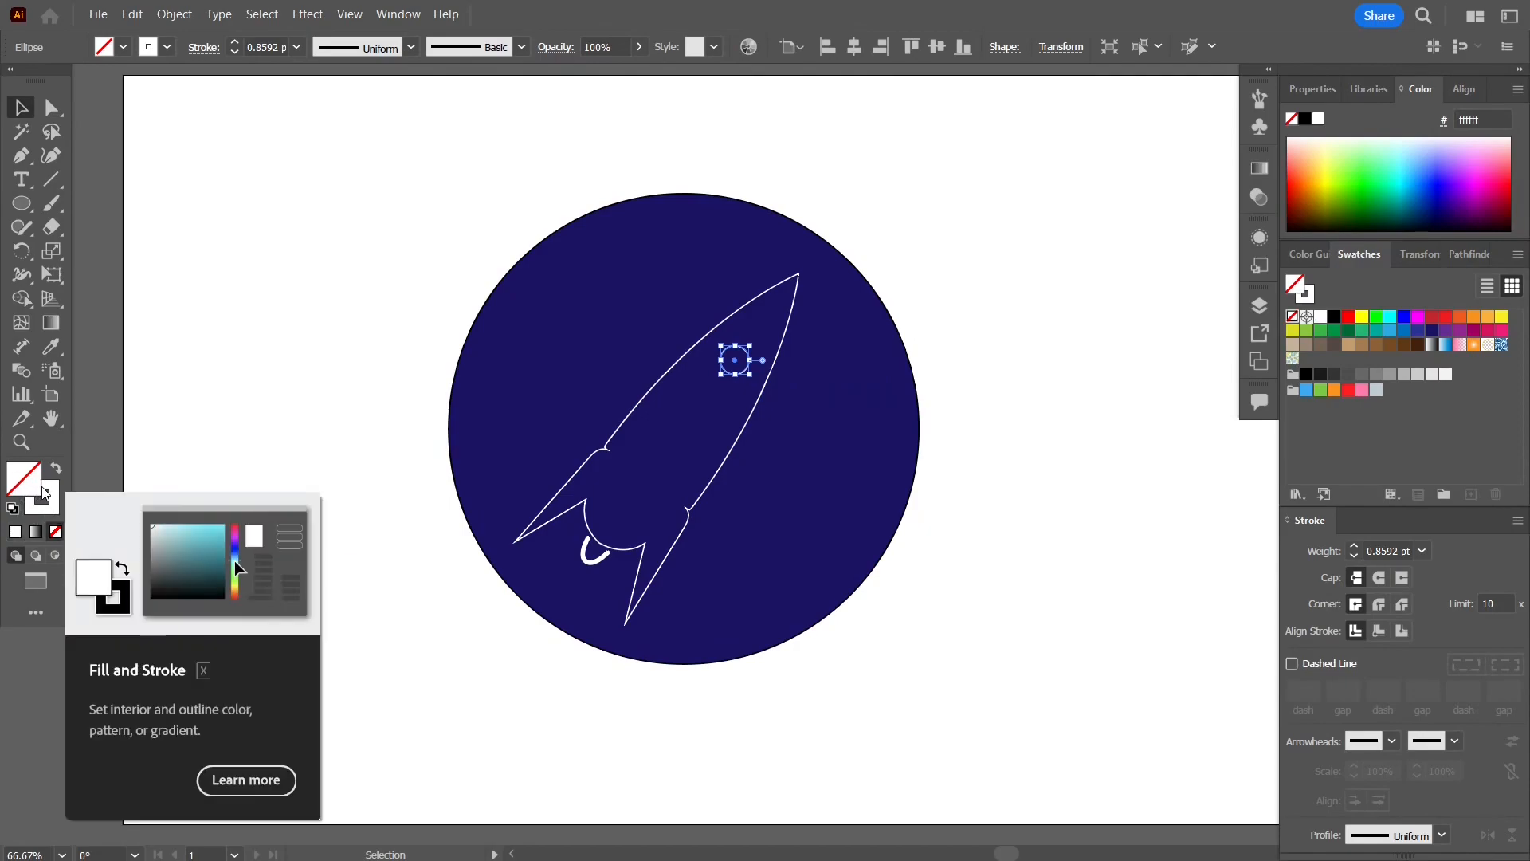
left_click(629, 418)
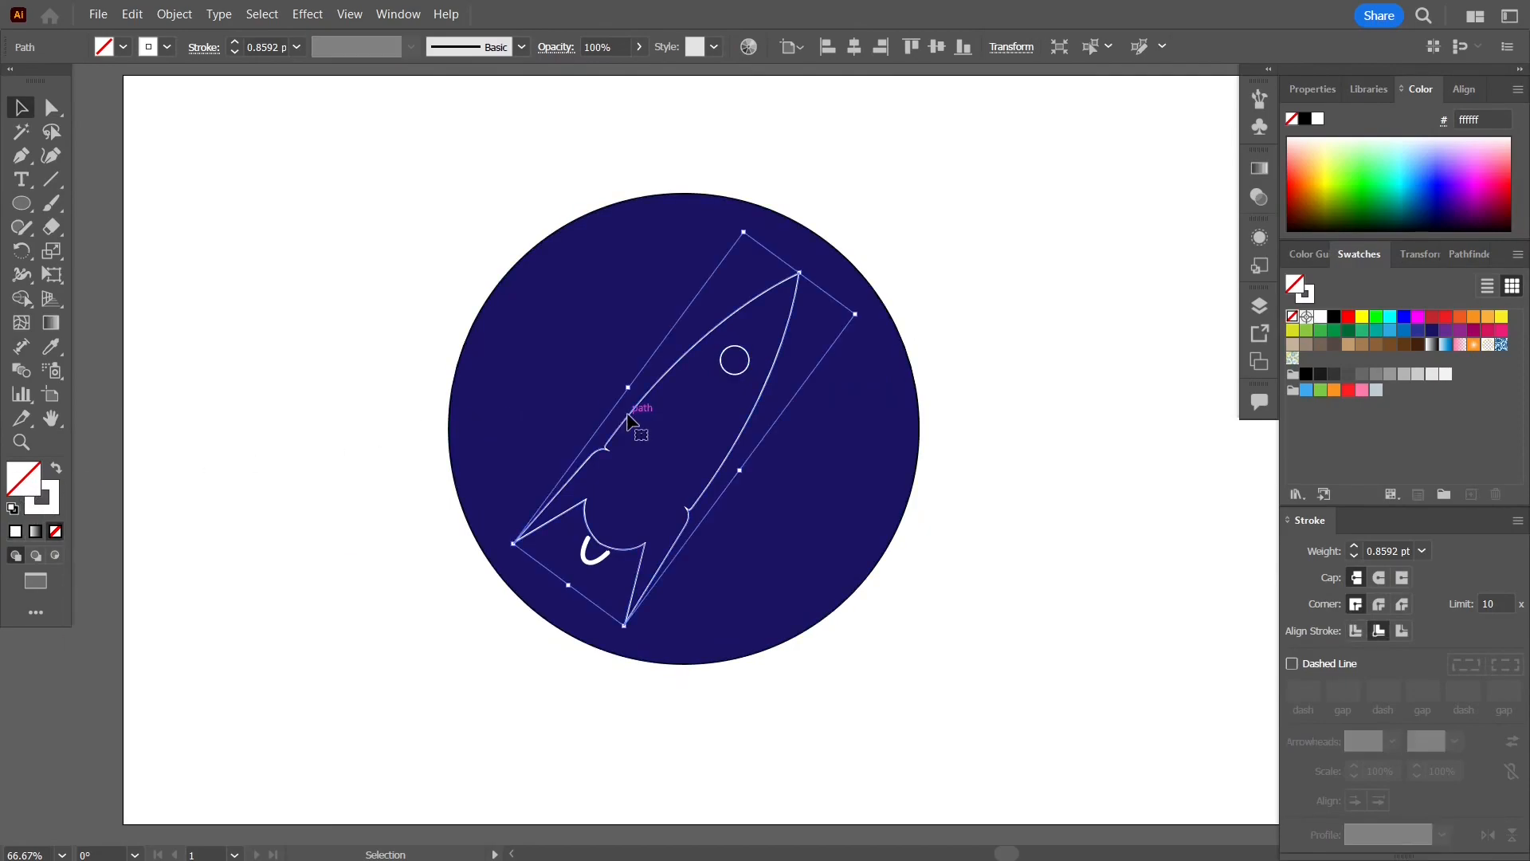
left_click(14, 531)
left_click(192, 420)
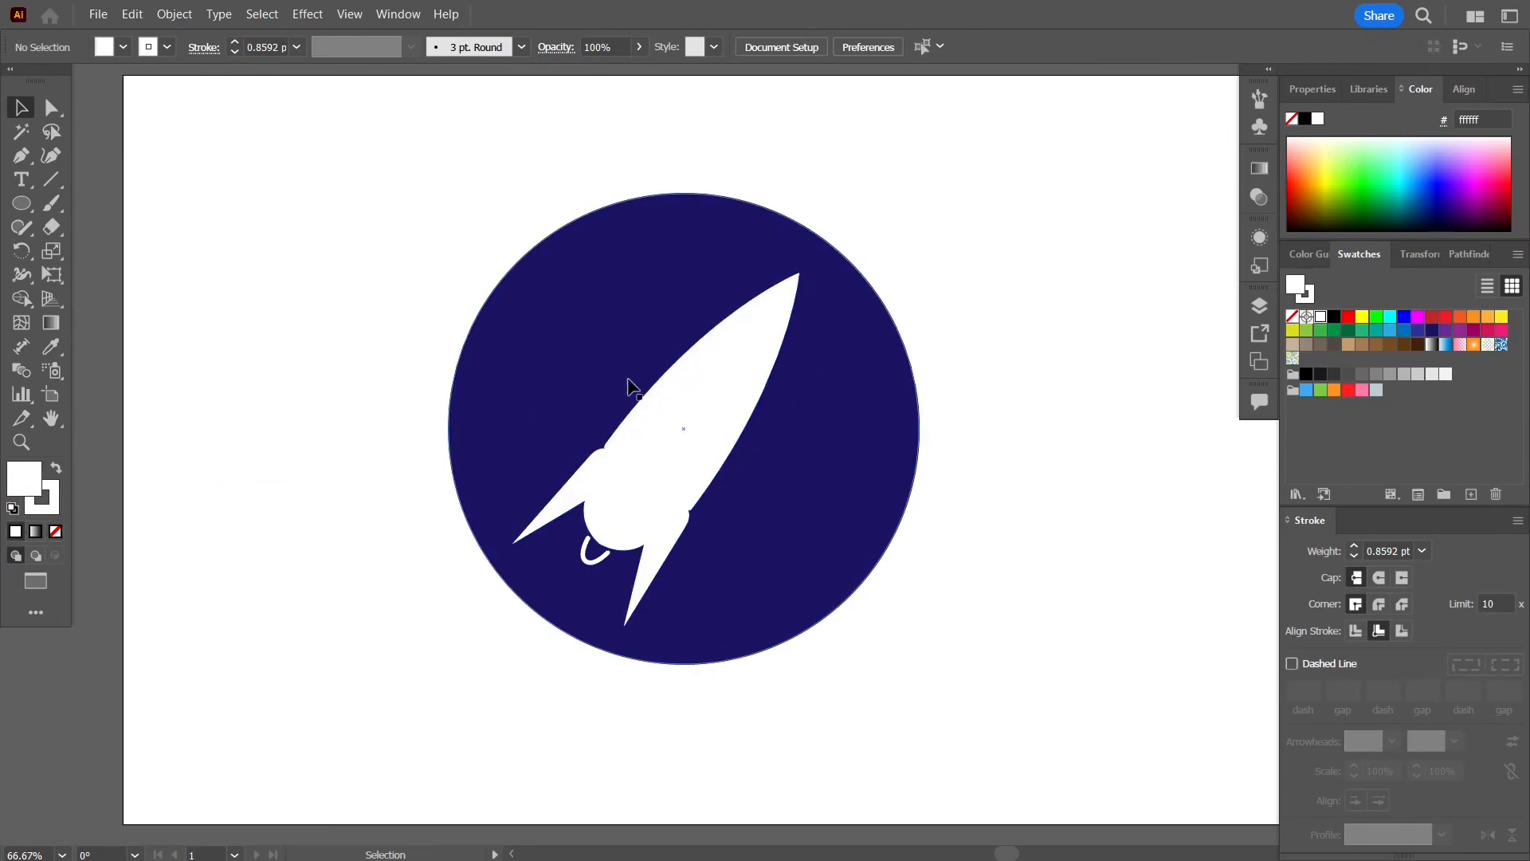
Step: Try to cut the window out of the white rocket body with the Shape Builder tool, and undo the attempt
left_click(737, 374)
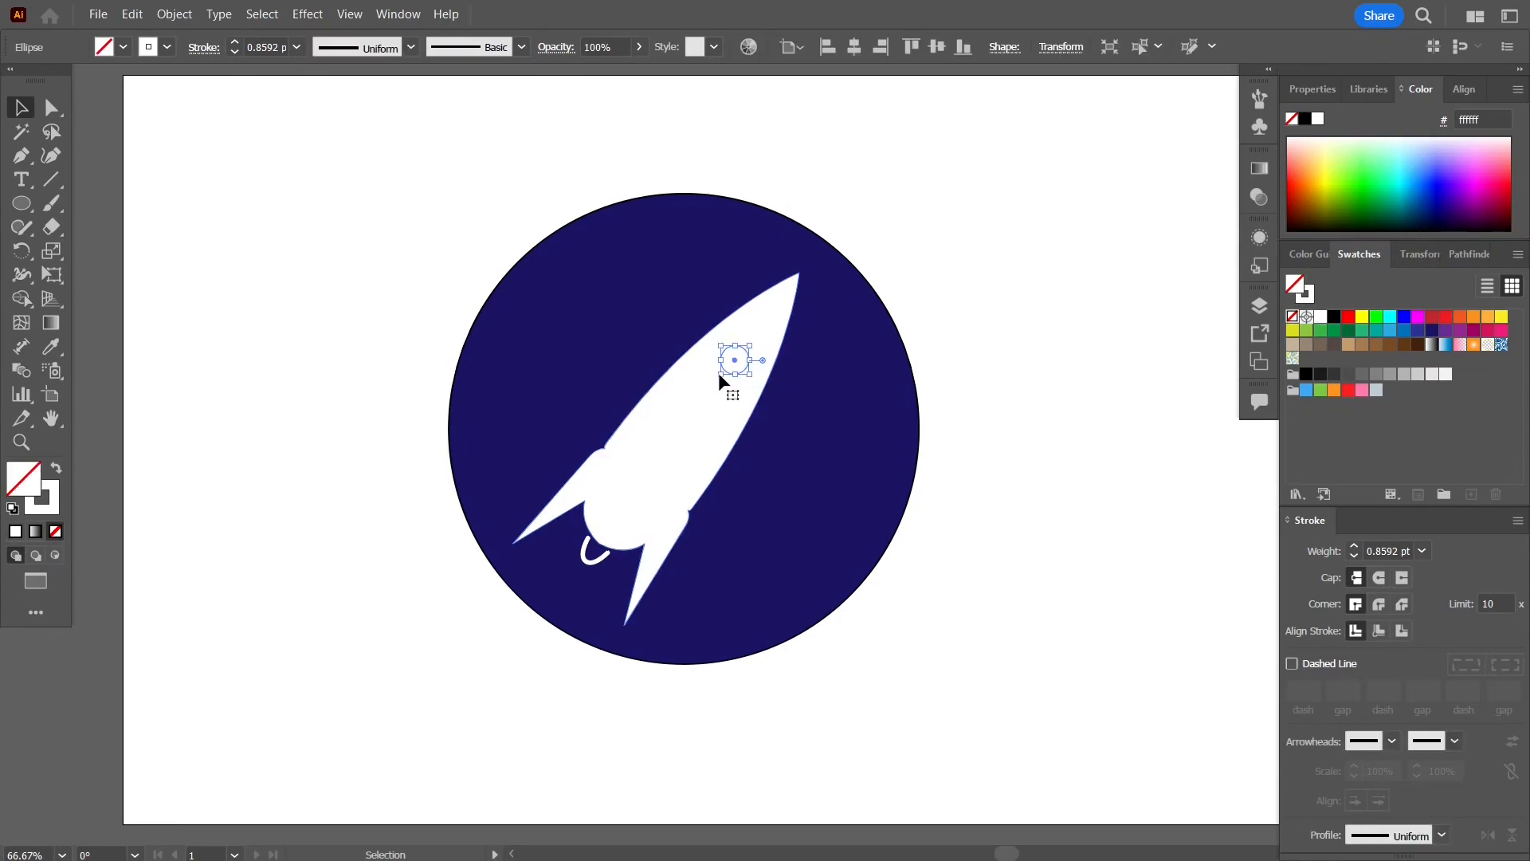
left_click(21, 299)
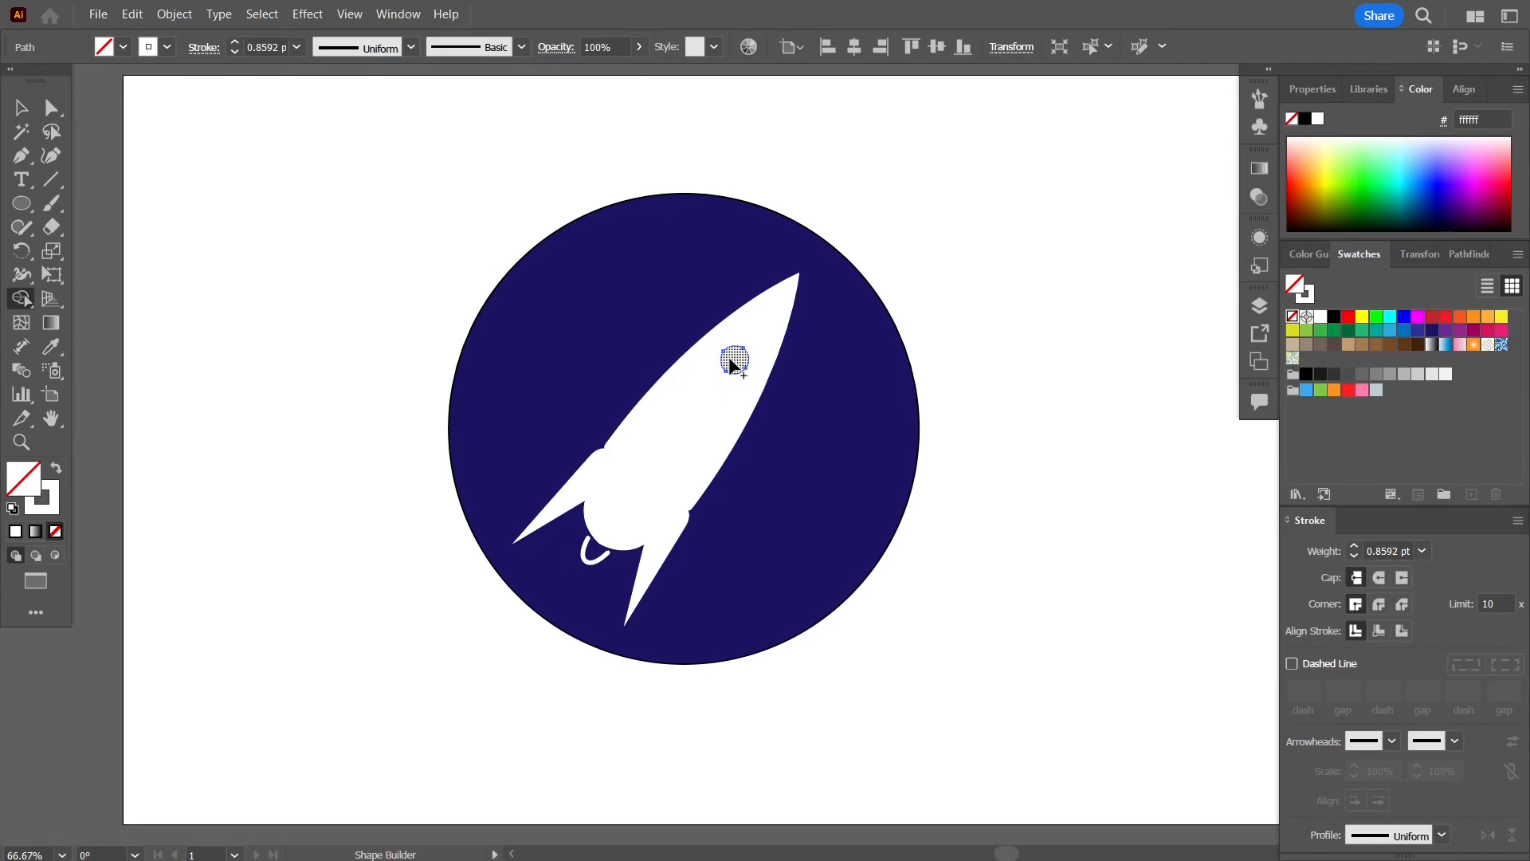
left_click(734, 361, "alt")
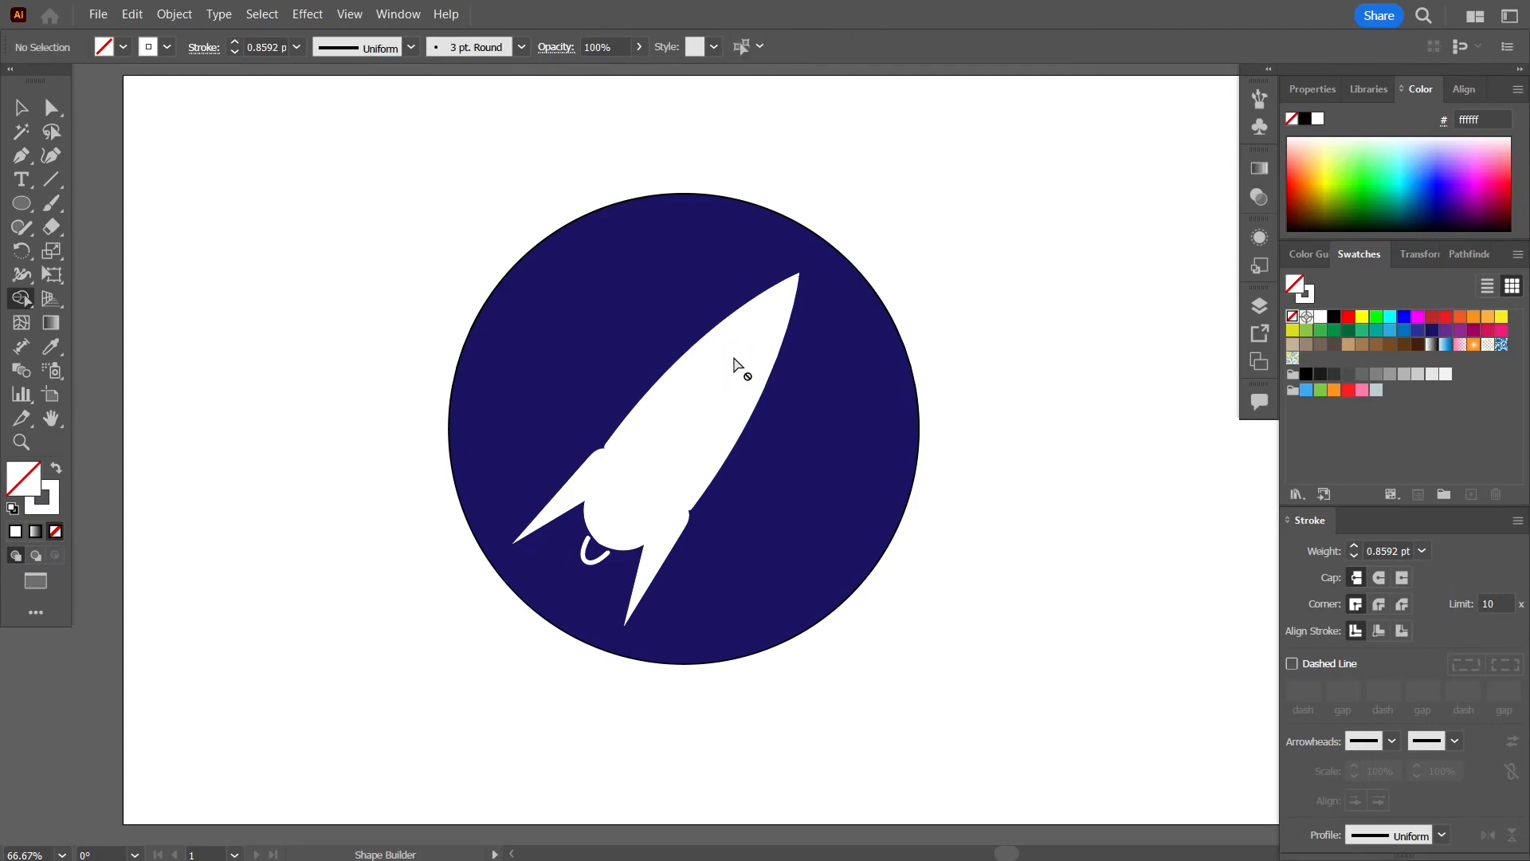
key("ctrl+z")
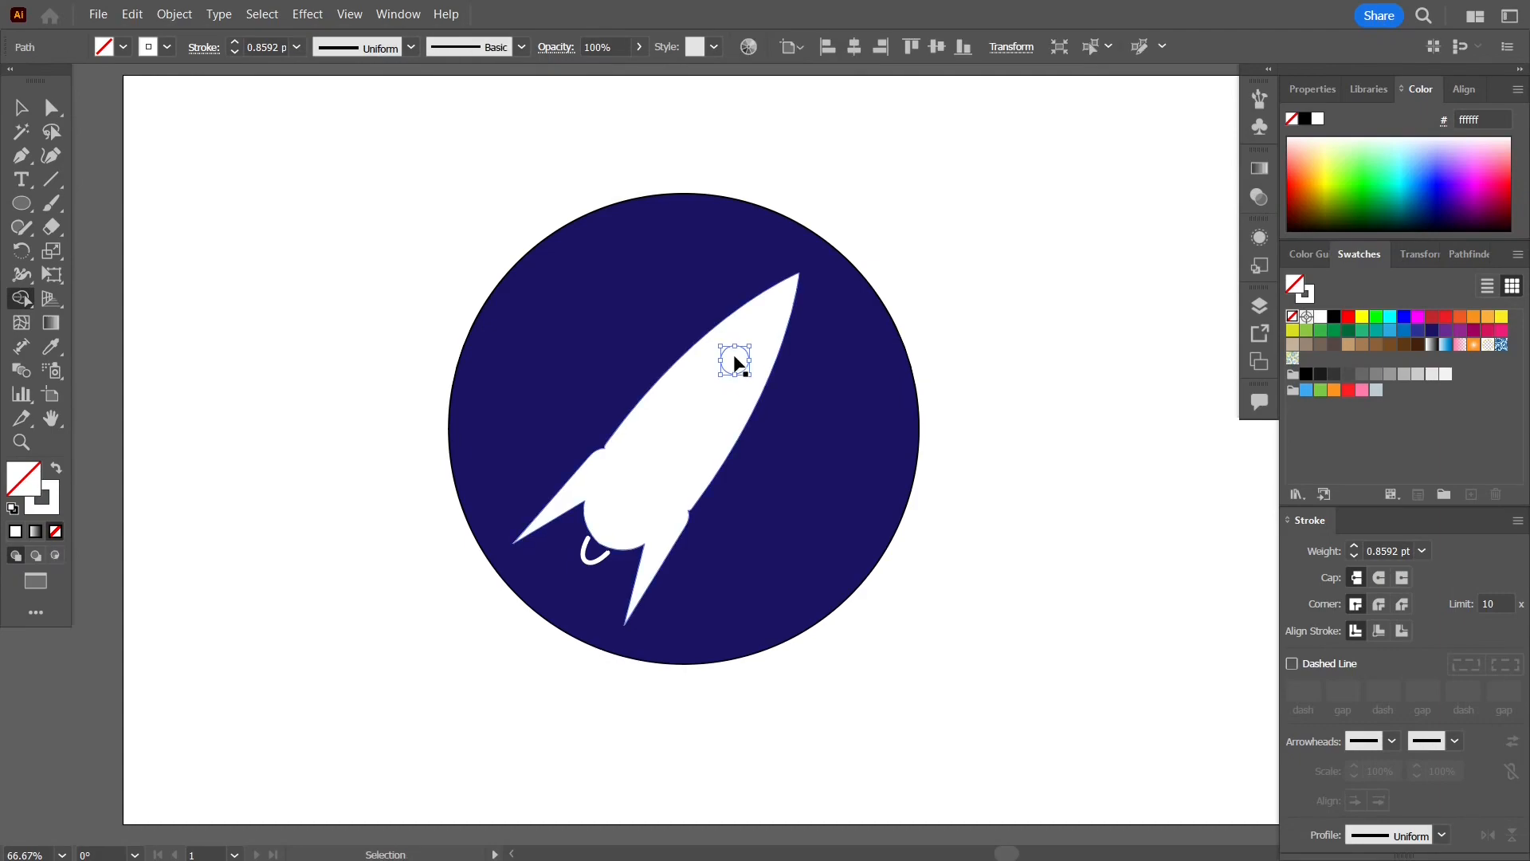
Step: Fill the navy circle with a linear gradient running vertically from its top edge to its bottom edge
left_click(21, 106)
left_click(860, 300)
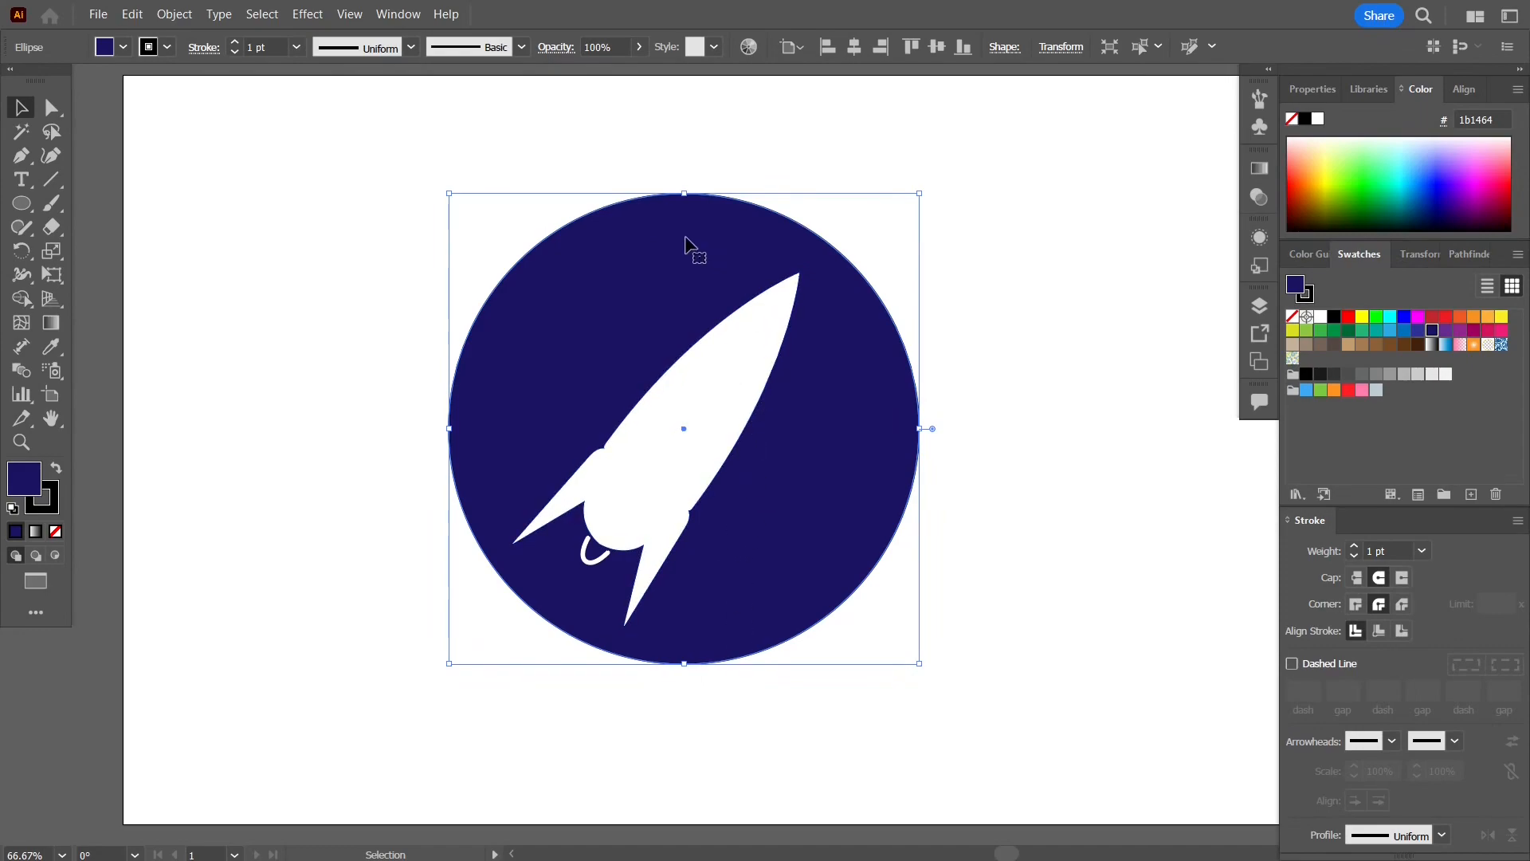
left_click(48, 322)
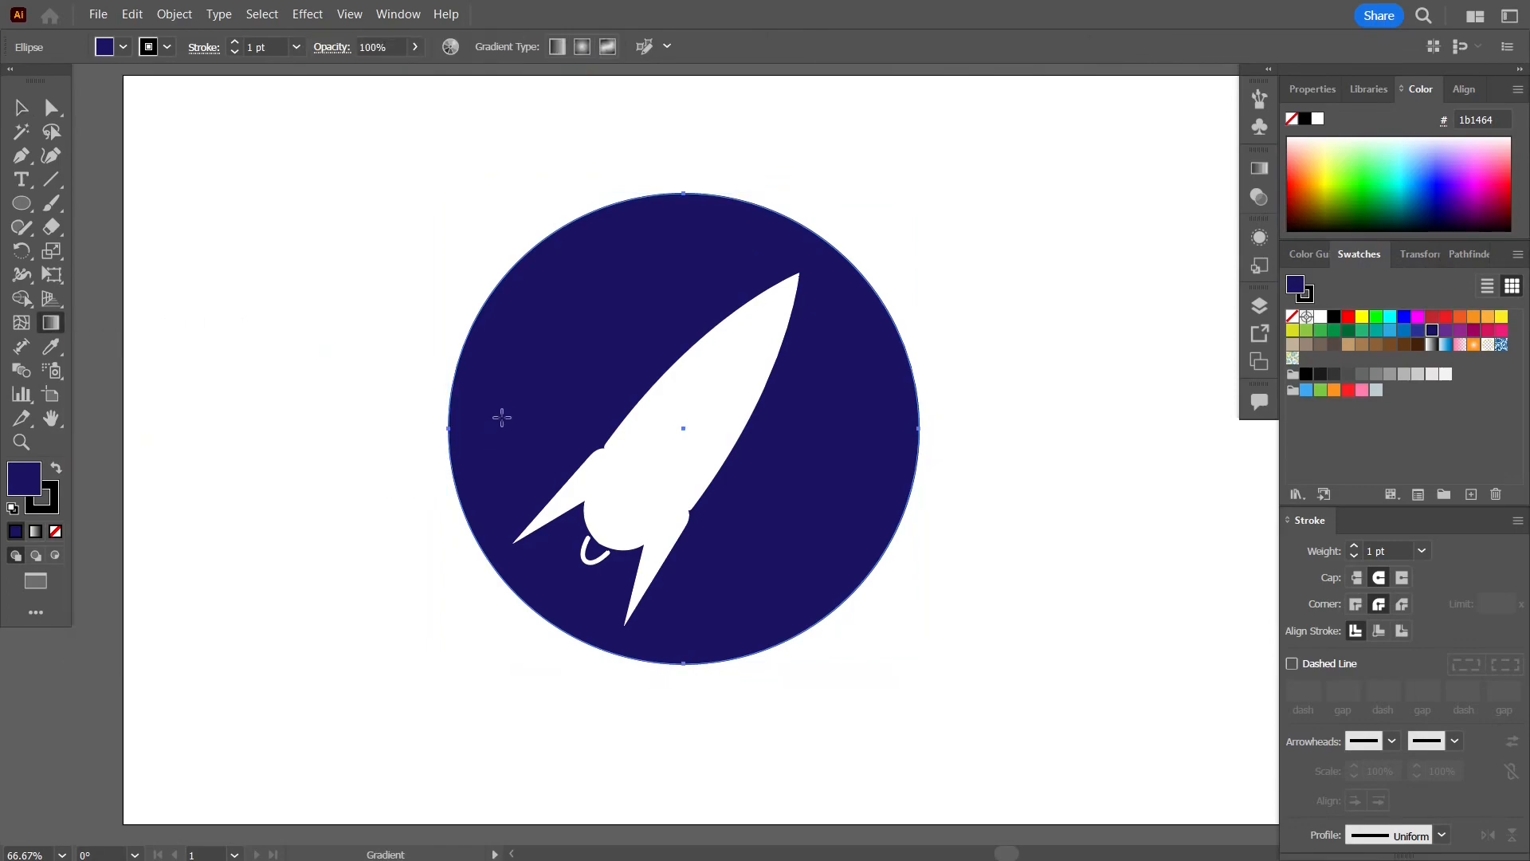
left_click(502, 421)
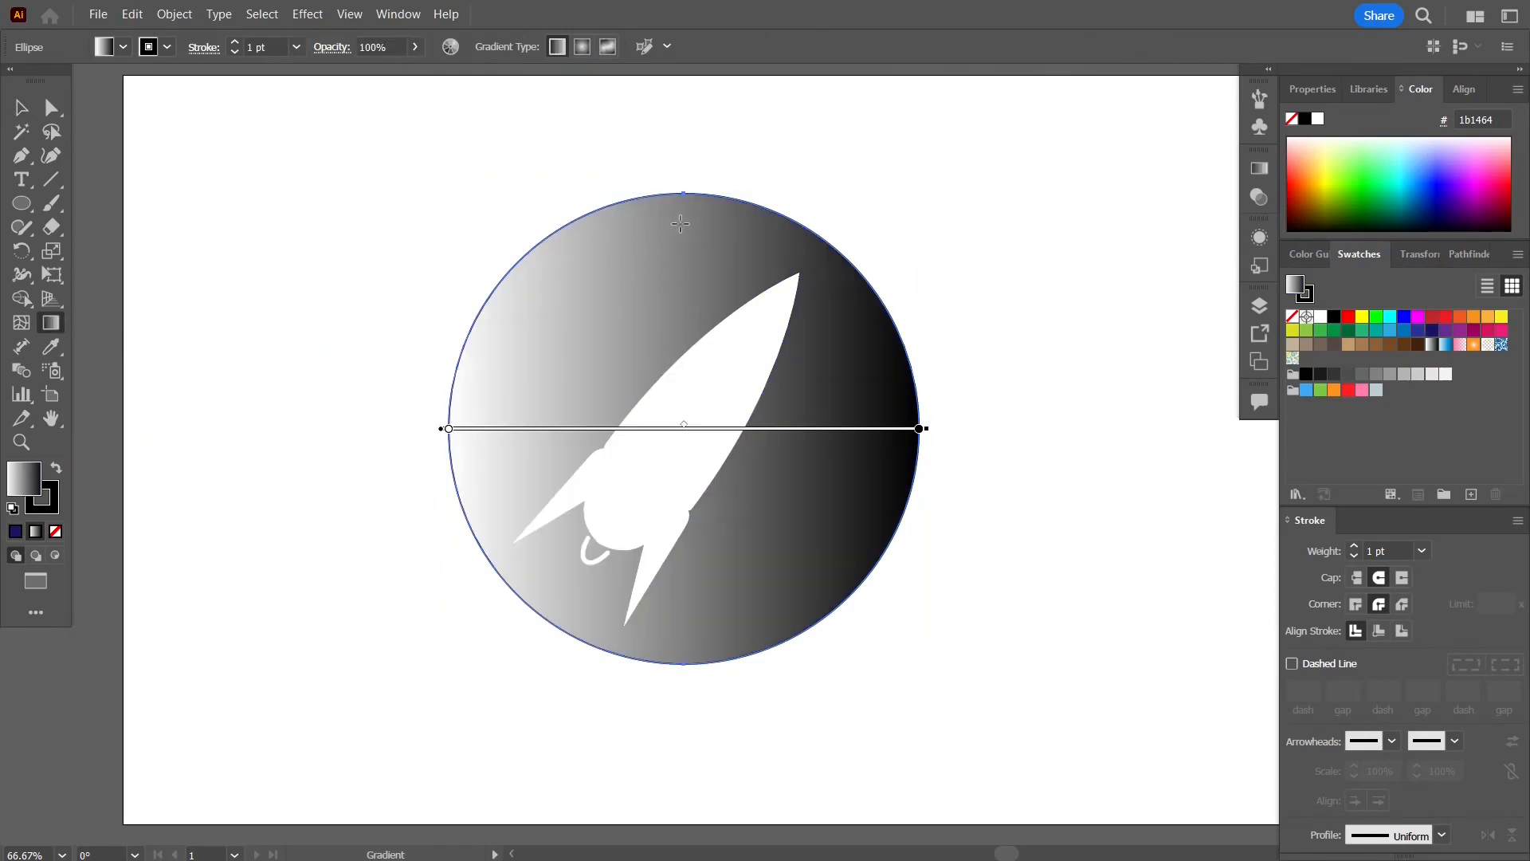
left_click_drag(686, 211, 684, 655)
Step: Set the colour of the circle gradient's white starting stop to bright blue 2110ff
left_click(1259, 169)
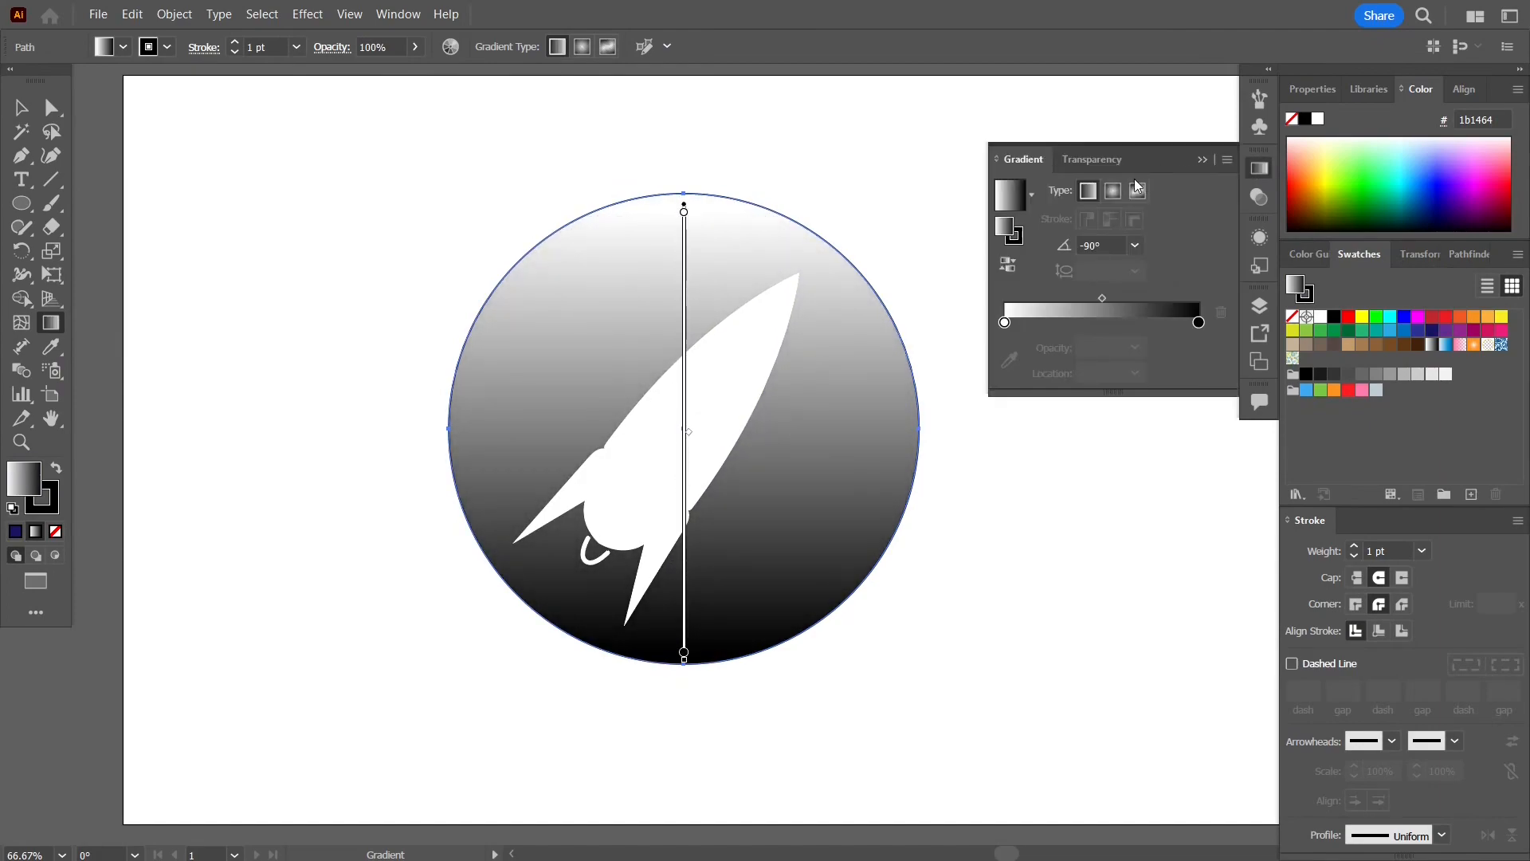
left_click(1004, 321)
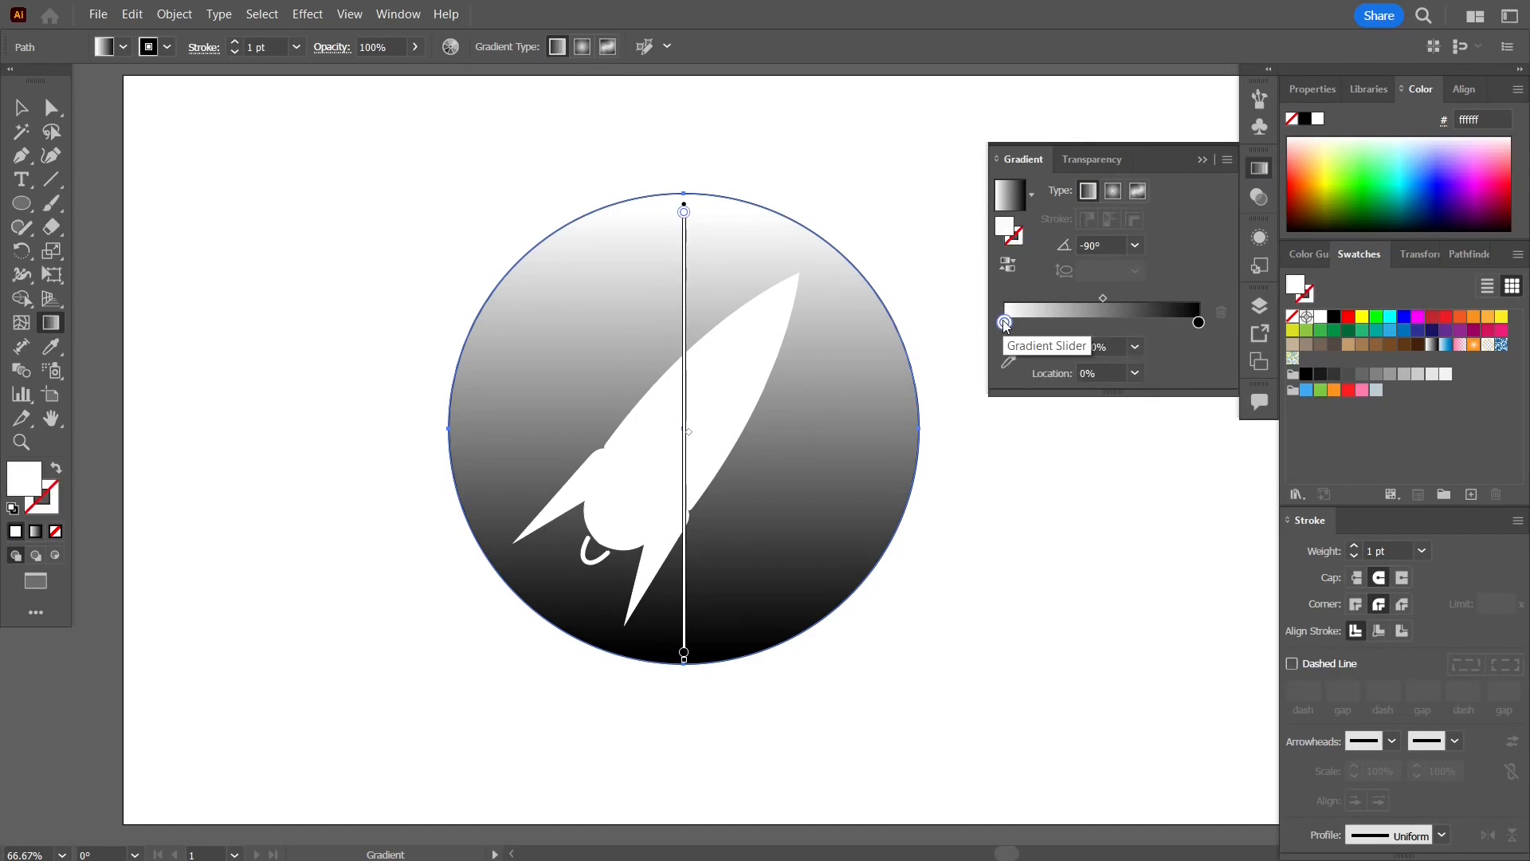
double_click(1007, 226)
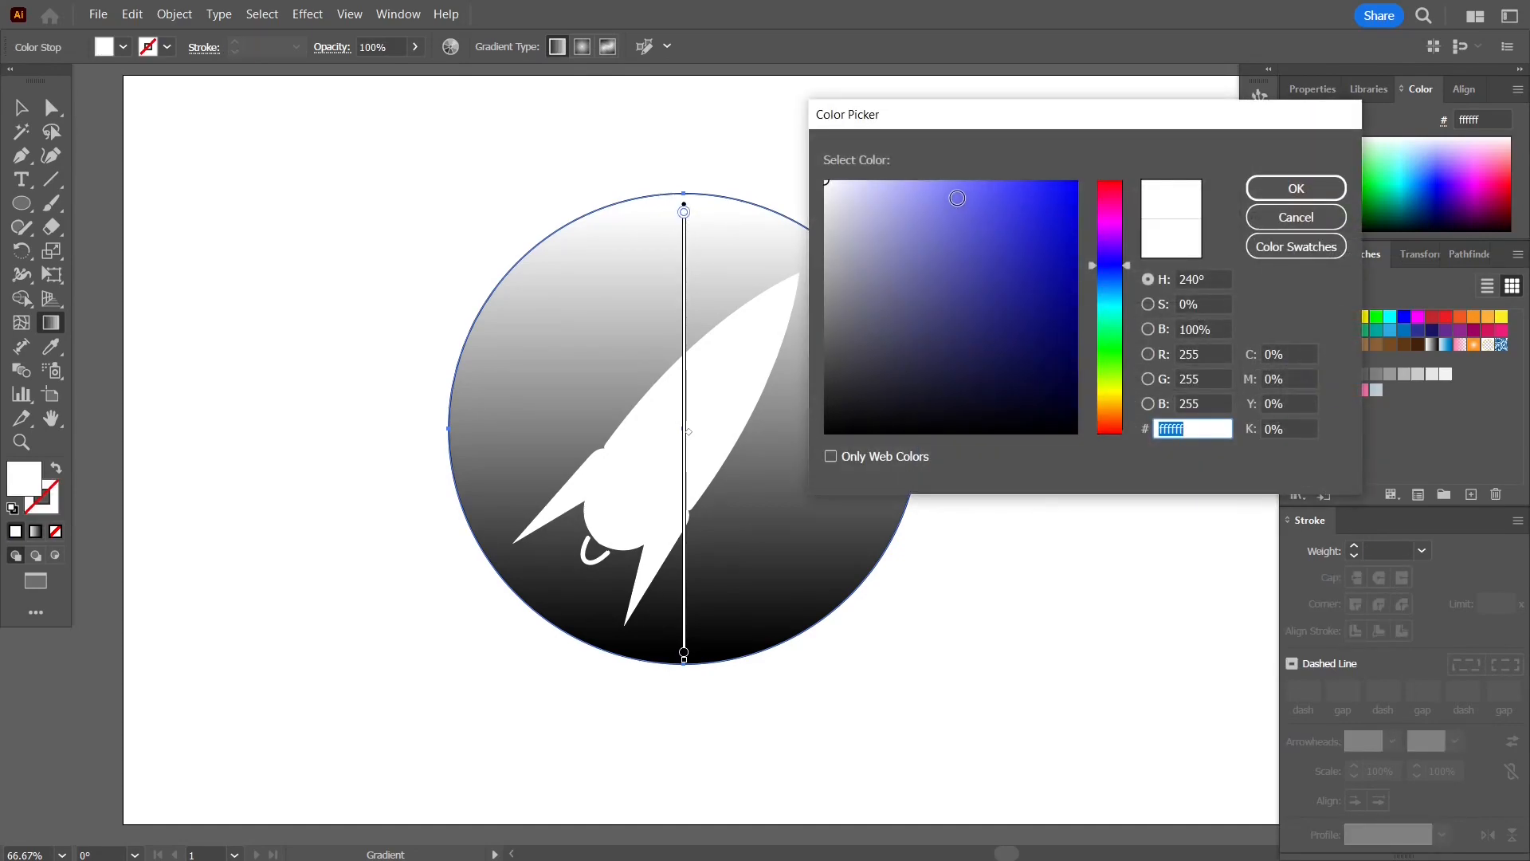
mouse_move(1000, 212)
left_mouse_down()
mouse_move(1031, 178)
mouse_move(1049, 277)
mouse_move(1030, 190)
left_mouse_up()
left_click(1063, 180)
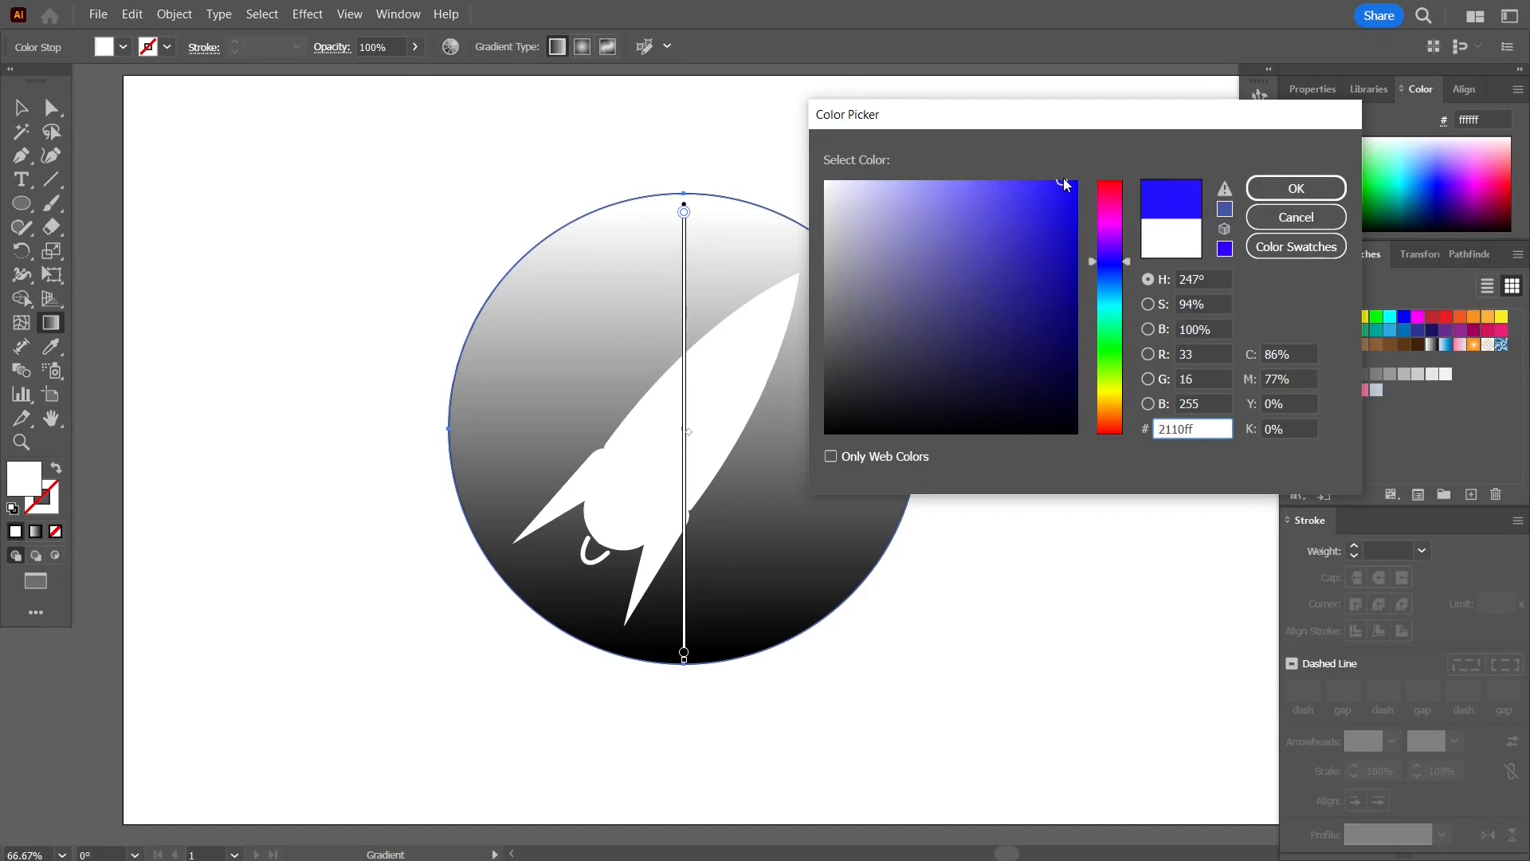
left_click(1296, 188)
Step: Set the colour of the circle gradient's black end stop to cyan 00e1ff
left_click(1201, 324)
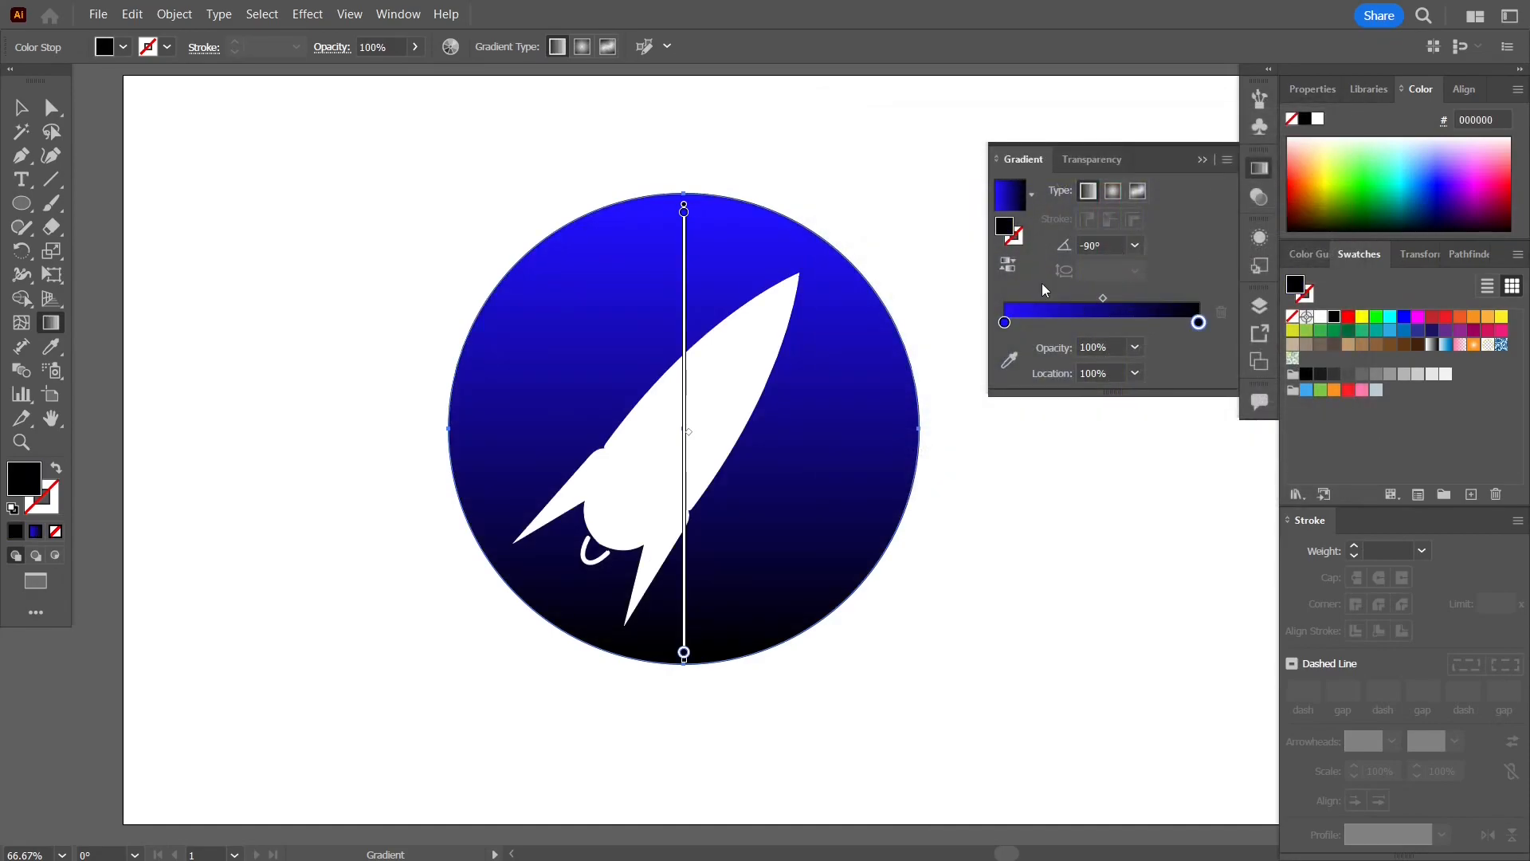
double_click(1005, 229)
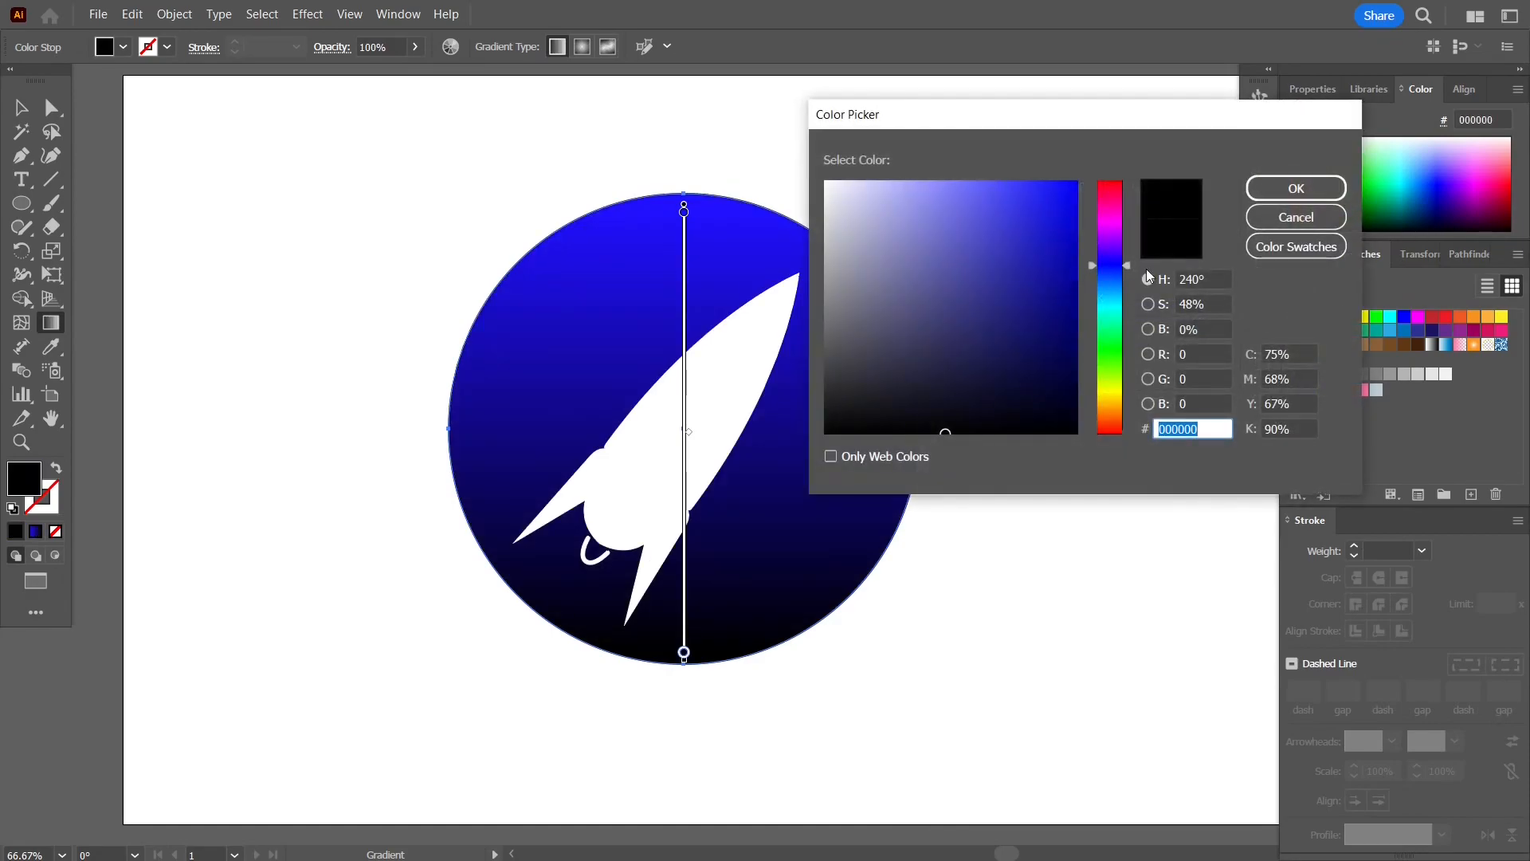
left_click_drag(1130, 261, 1135, 295)
left_click_drag(1068, 210, 1080, 178)
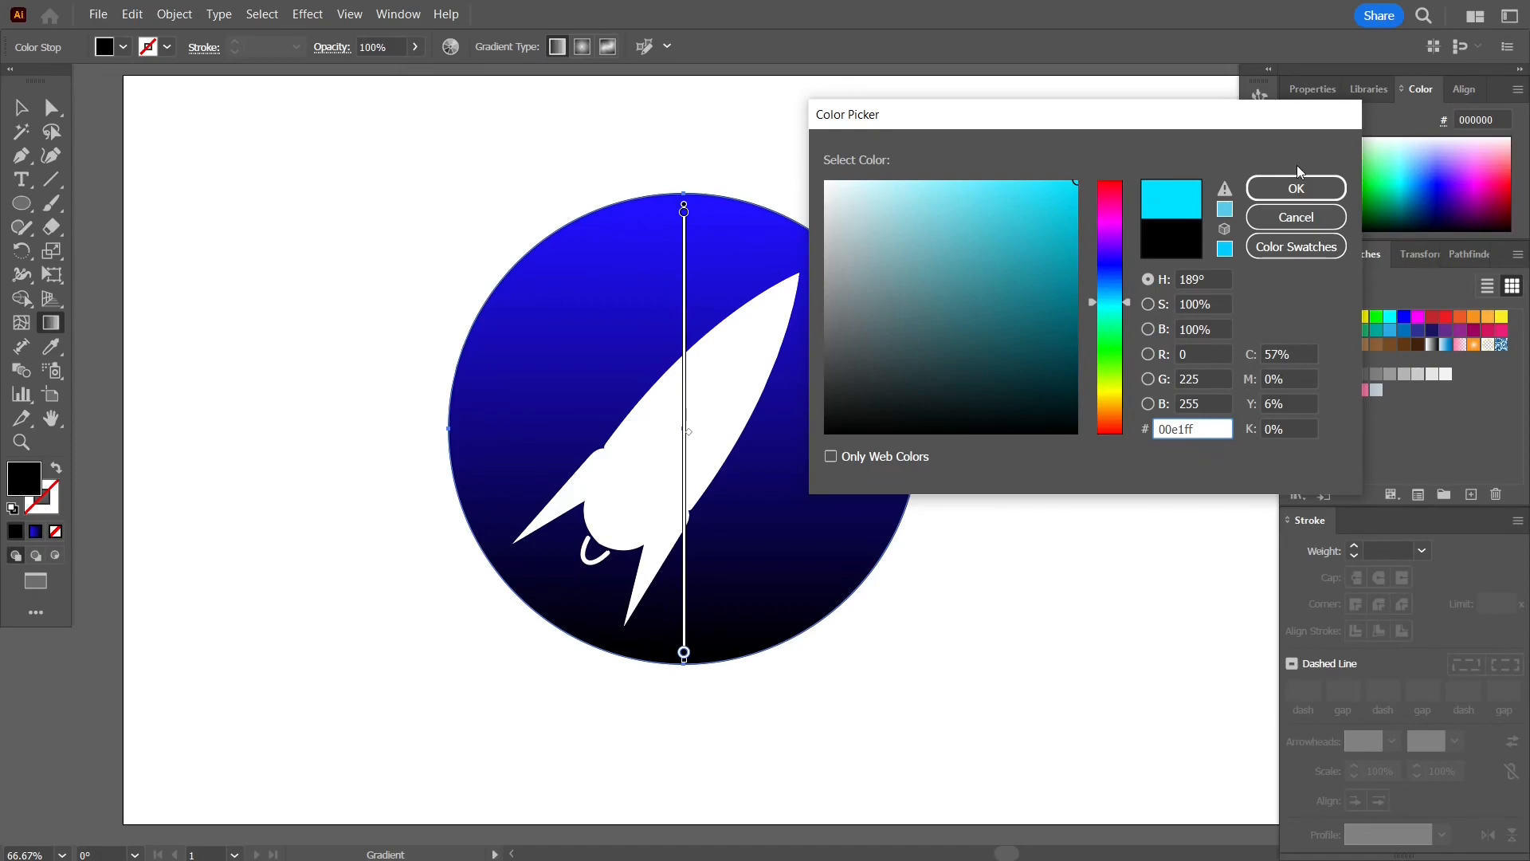
left_click(1299, 189)
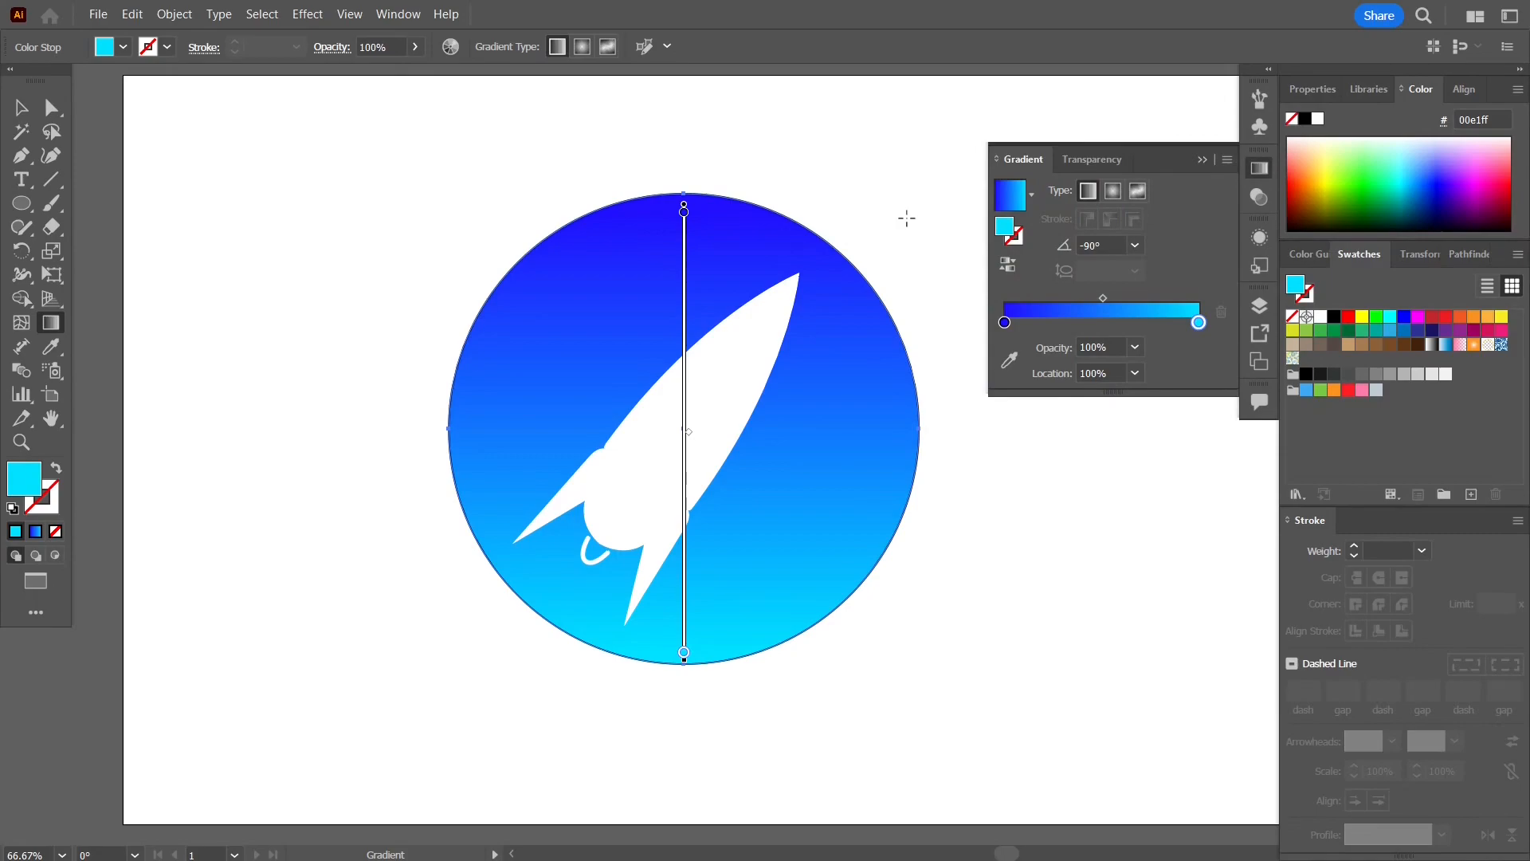
left_click(1210, 161)
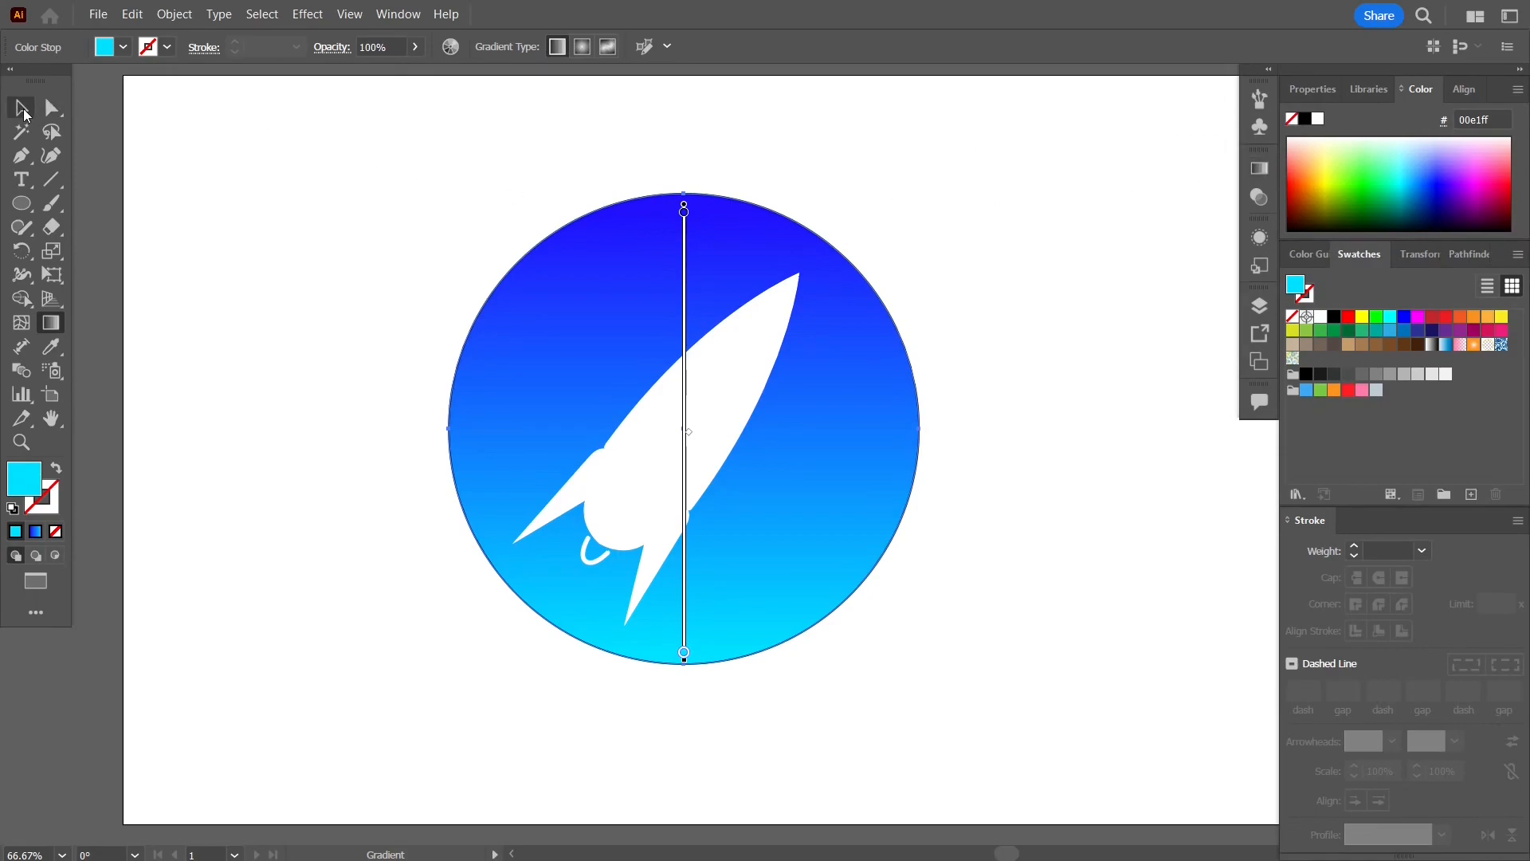
Step: Fill the rocket's round window with the same blue-to-cyan linear gradient
left_click(23, 114)
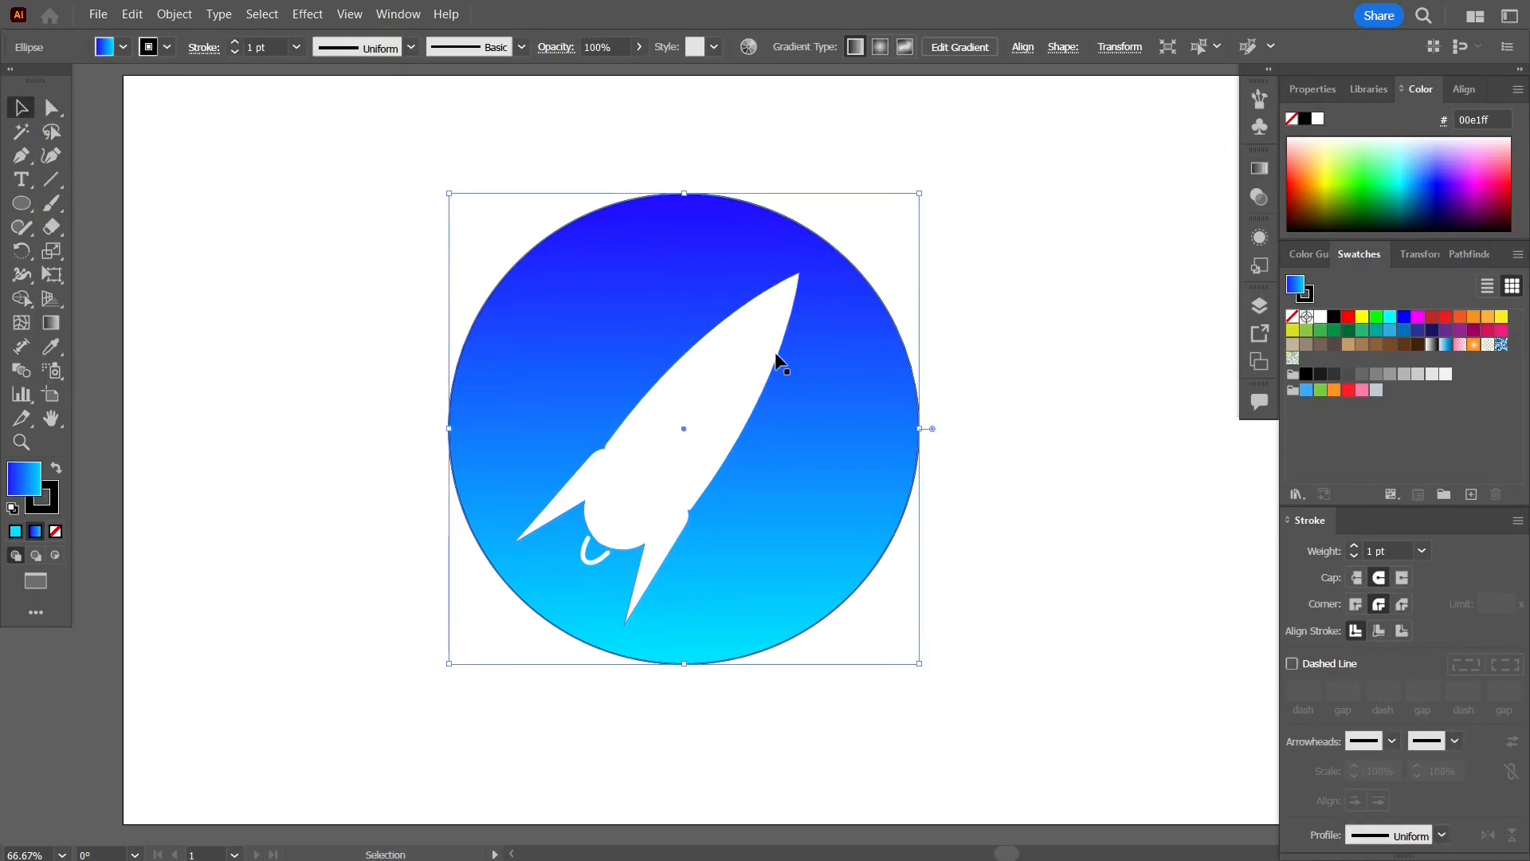
left_click(740, 372)
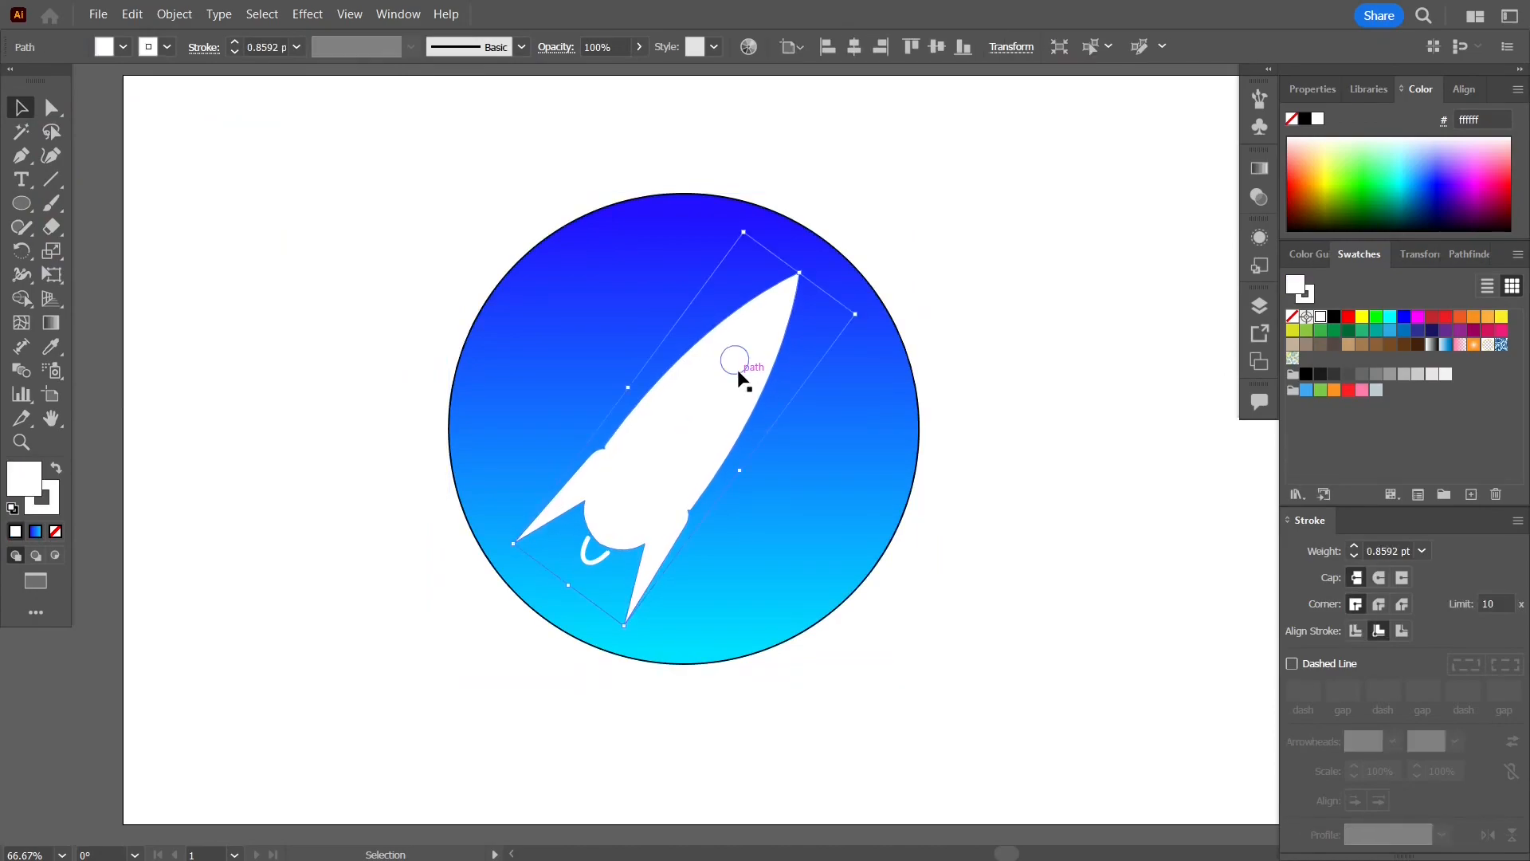
left_click(739, 371)
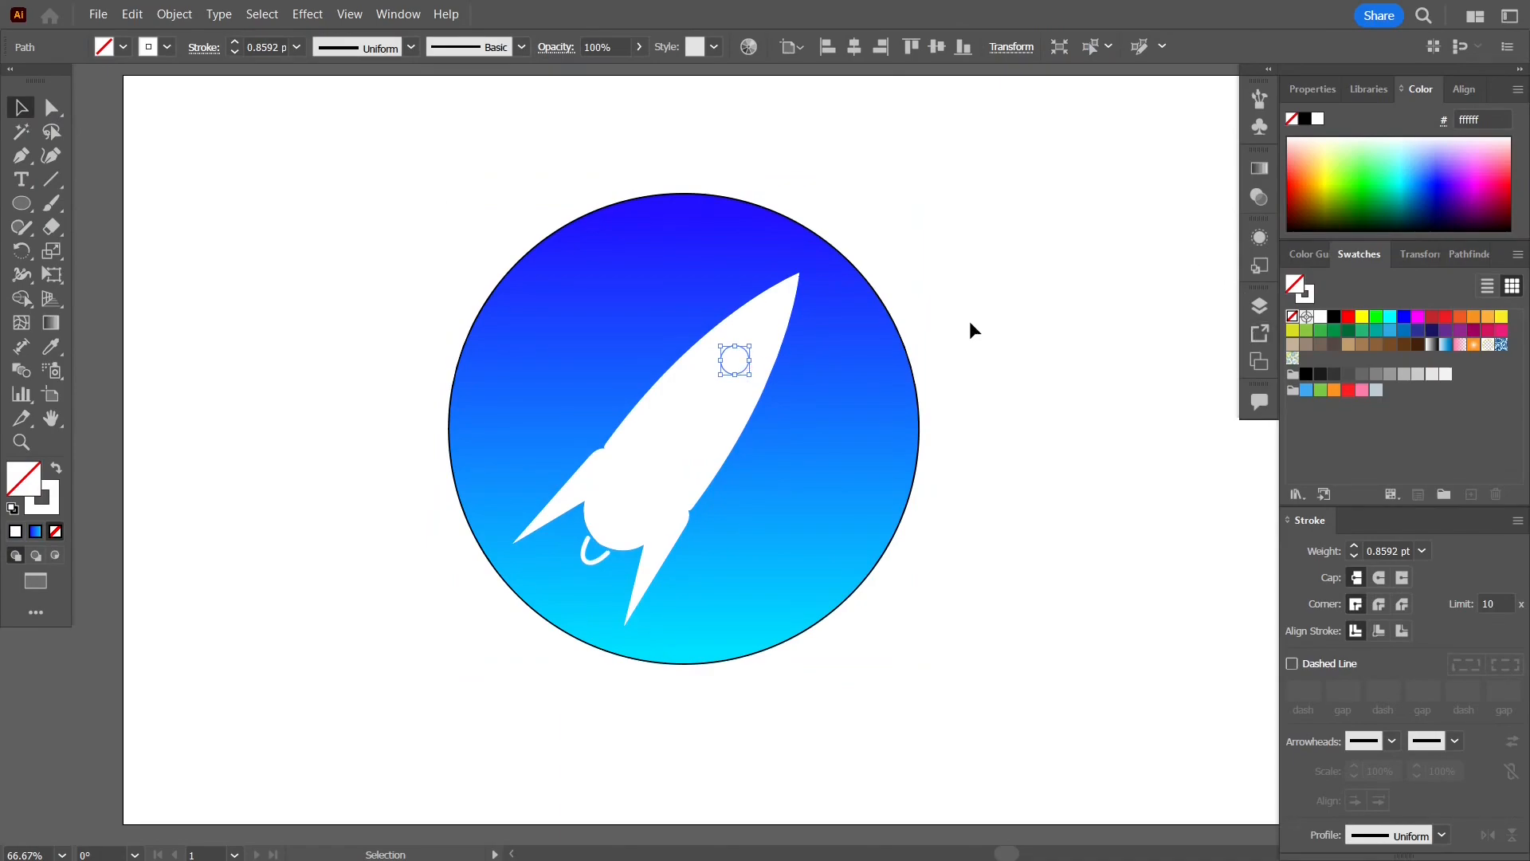
left_click(38, 532)
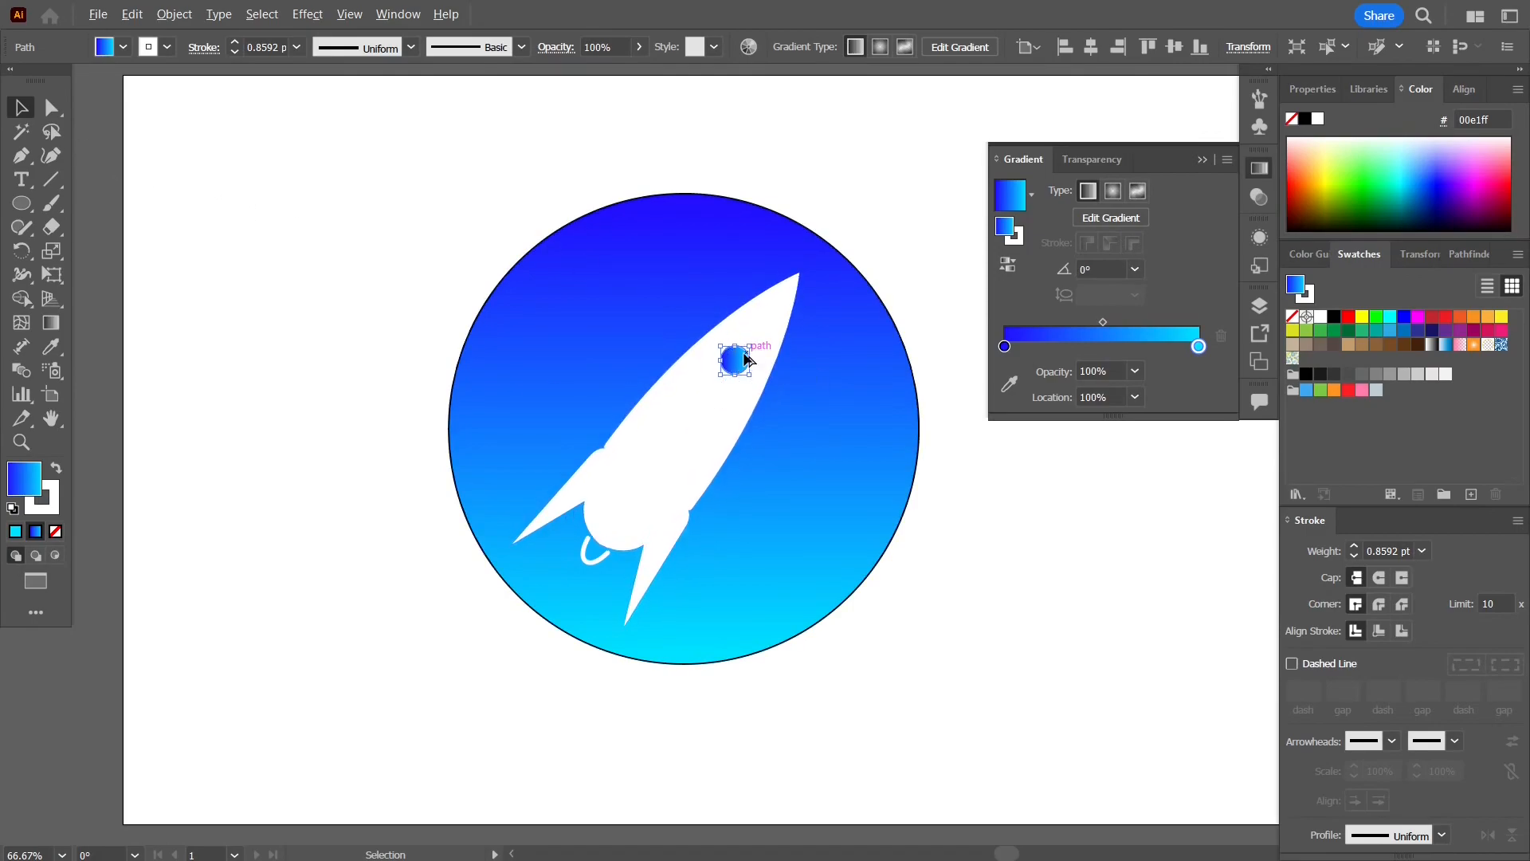
Step: Set the angle of the window's gradient to 45°
scroll(747, 360, "up", 2)
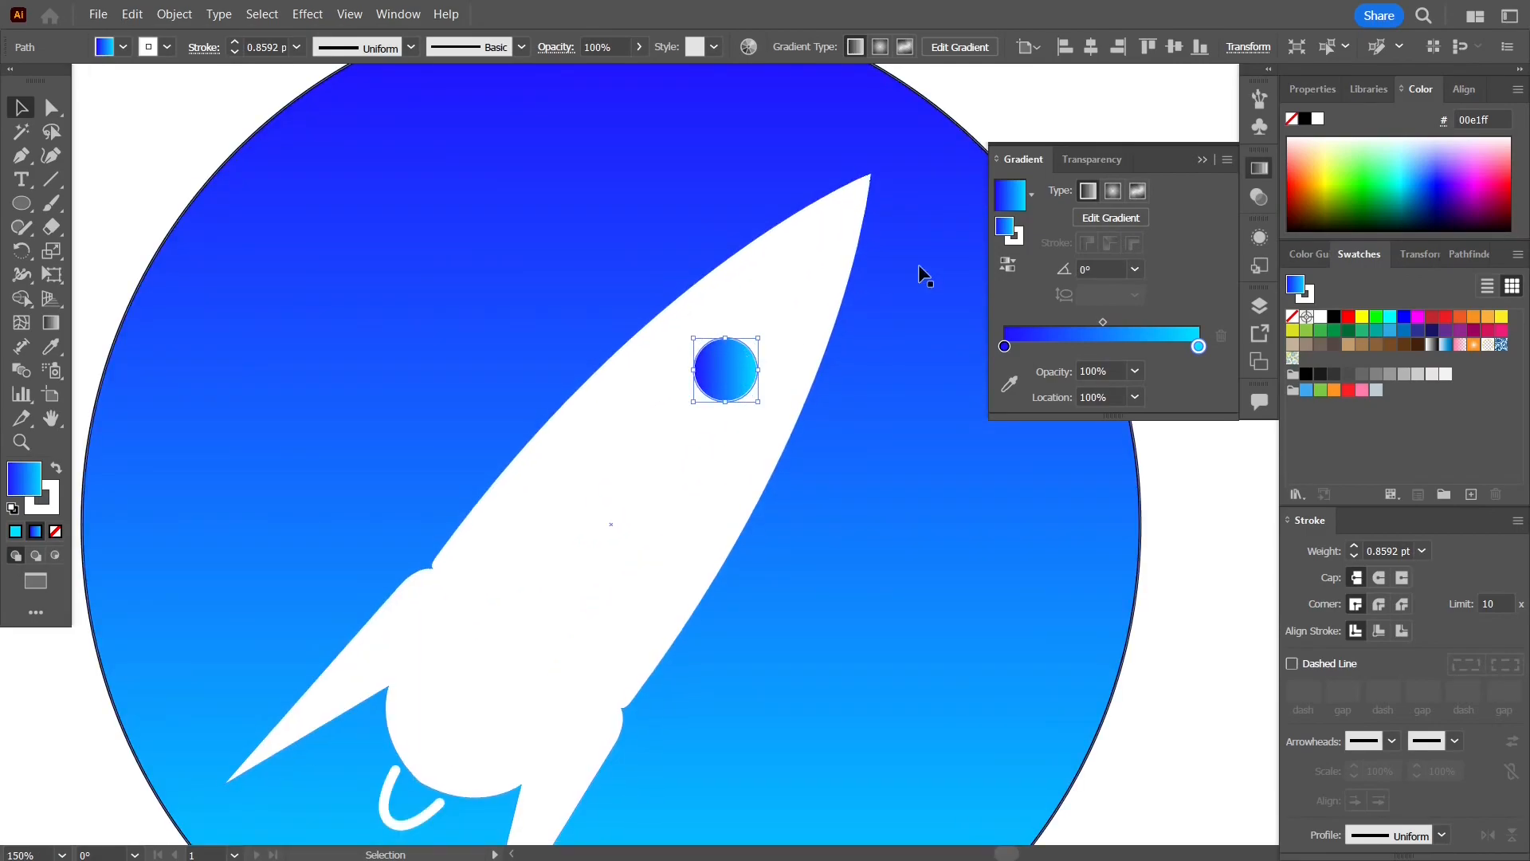
left_click(1099, 268)
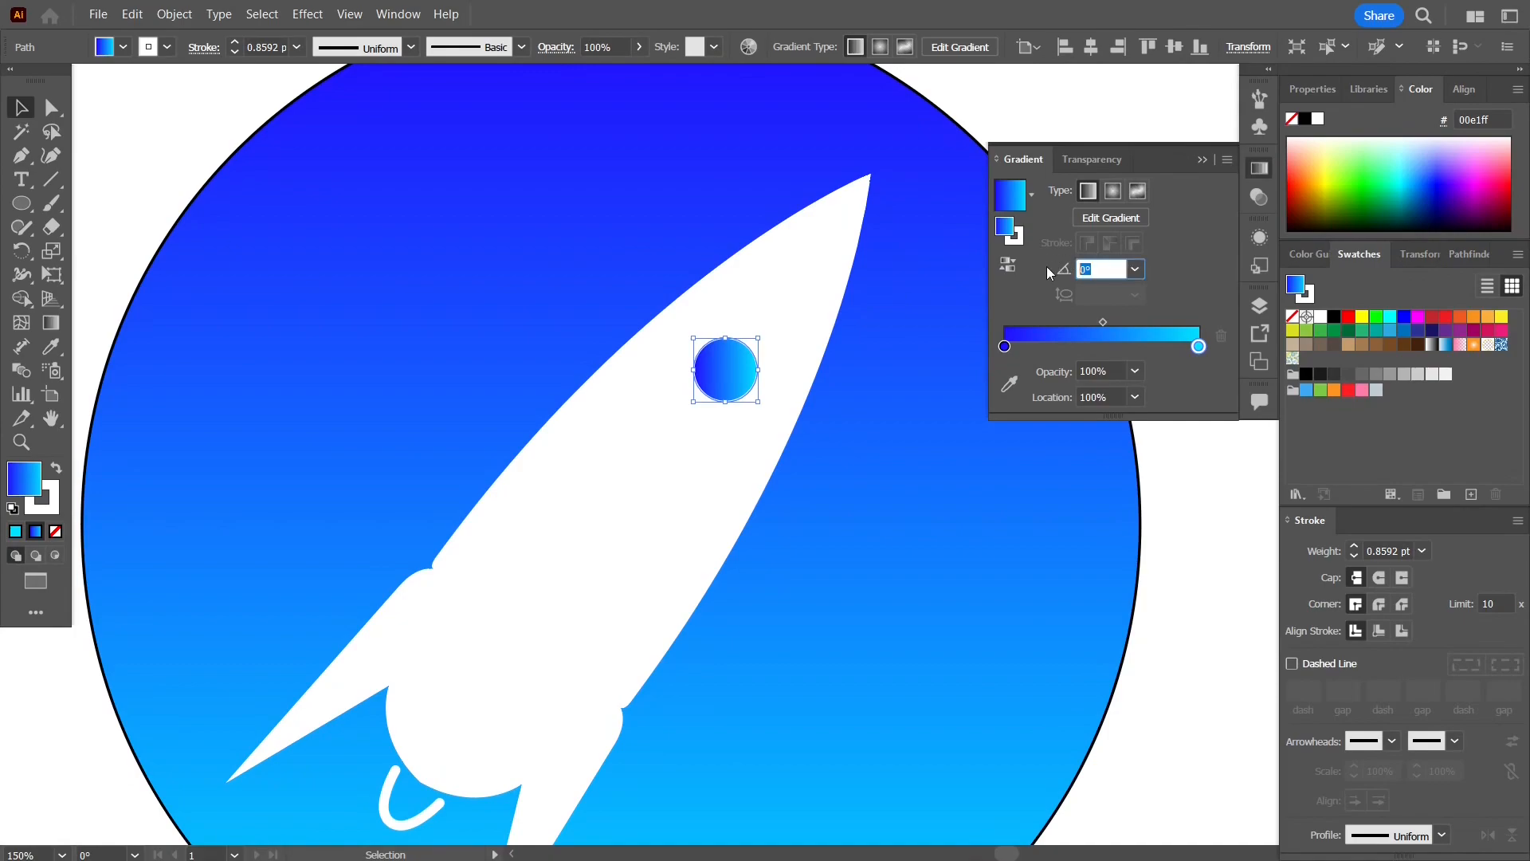
type("45")
key("Return")
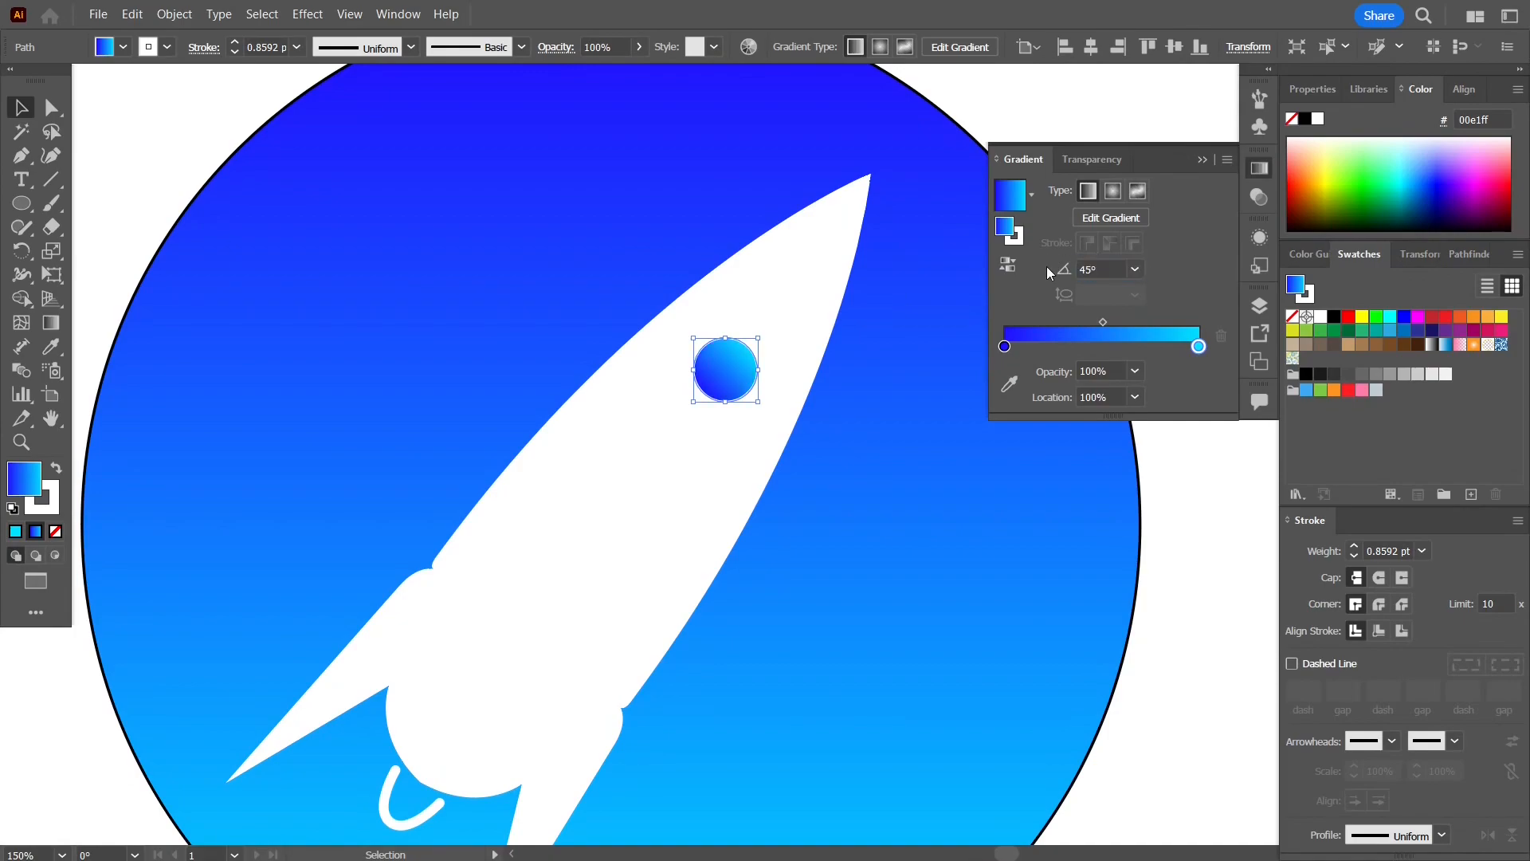
Step: Set the angle of the window's gradient to -90° and deselect the window
left_click(1109, 265)
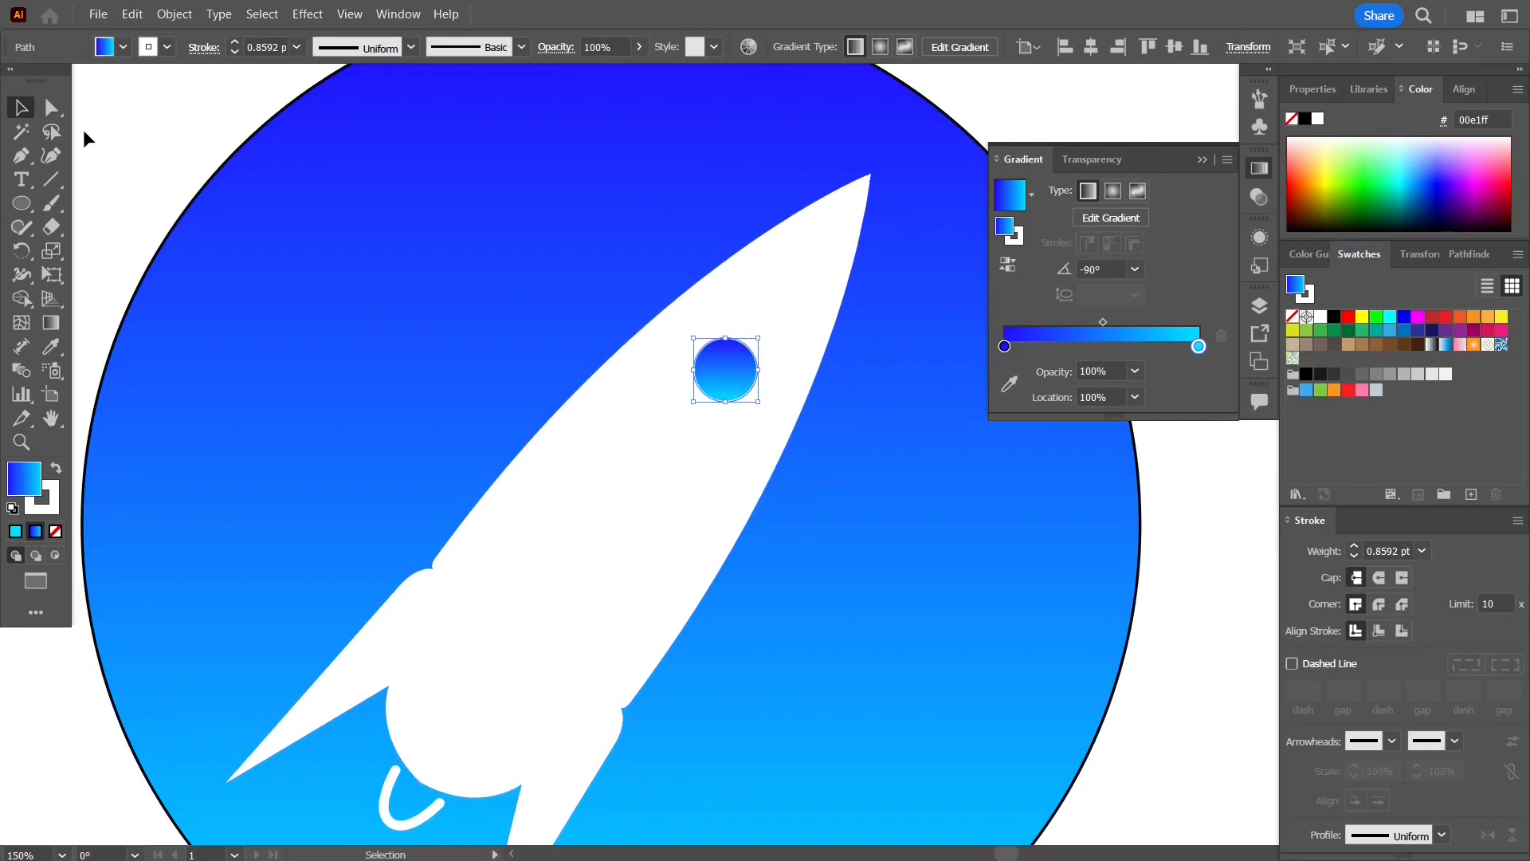
left_click(127, 150)
scroll(128, 152, "down", 2)
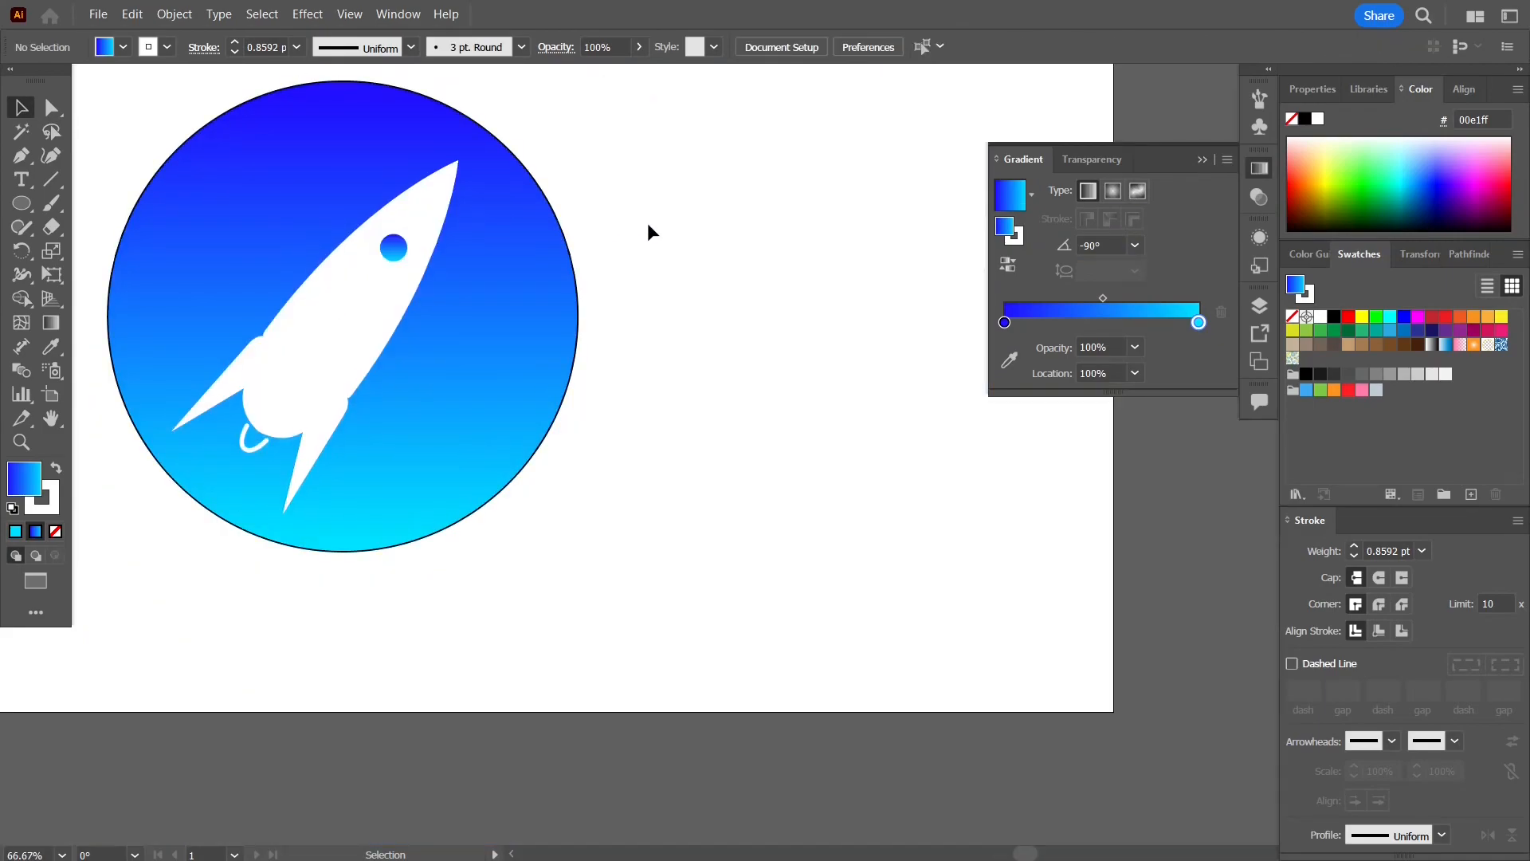
Step: Remove the black stroke from the gradient background circle and deselect it
scroll(649, 229, "left", 3)
scroll(649, 228, "up", 1)
left_click(341, 171)
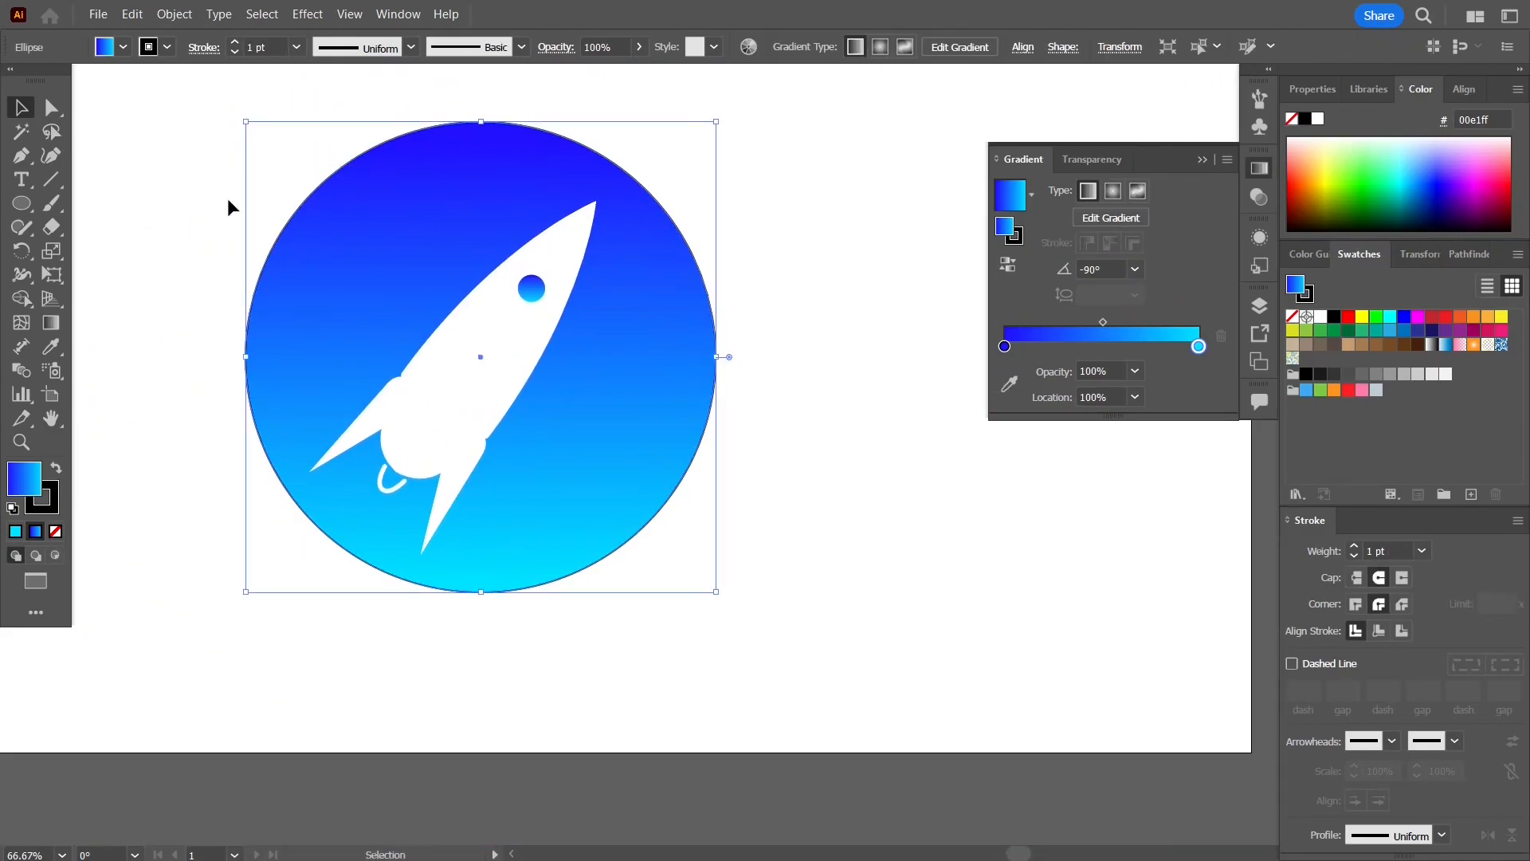
left_click(49, 510)
left_click(55, 531)
left_click(1207, 161)
left_click(871, 253)
left_click_drag(891, 233, 996, 299)
scroll(980, 291, "down", 2)
scroll(983, 291, "up", 2)
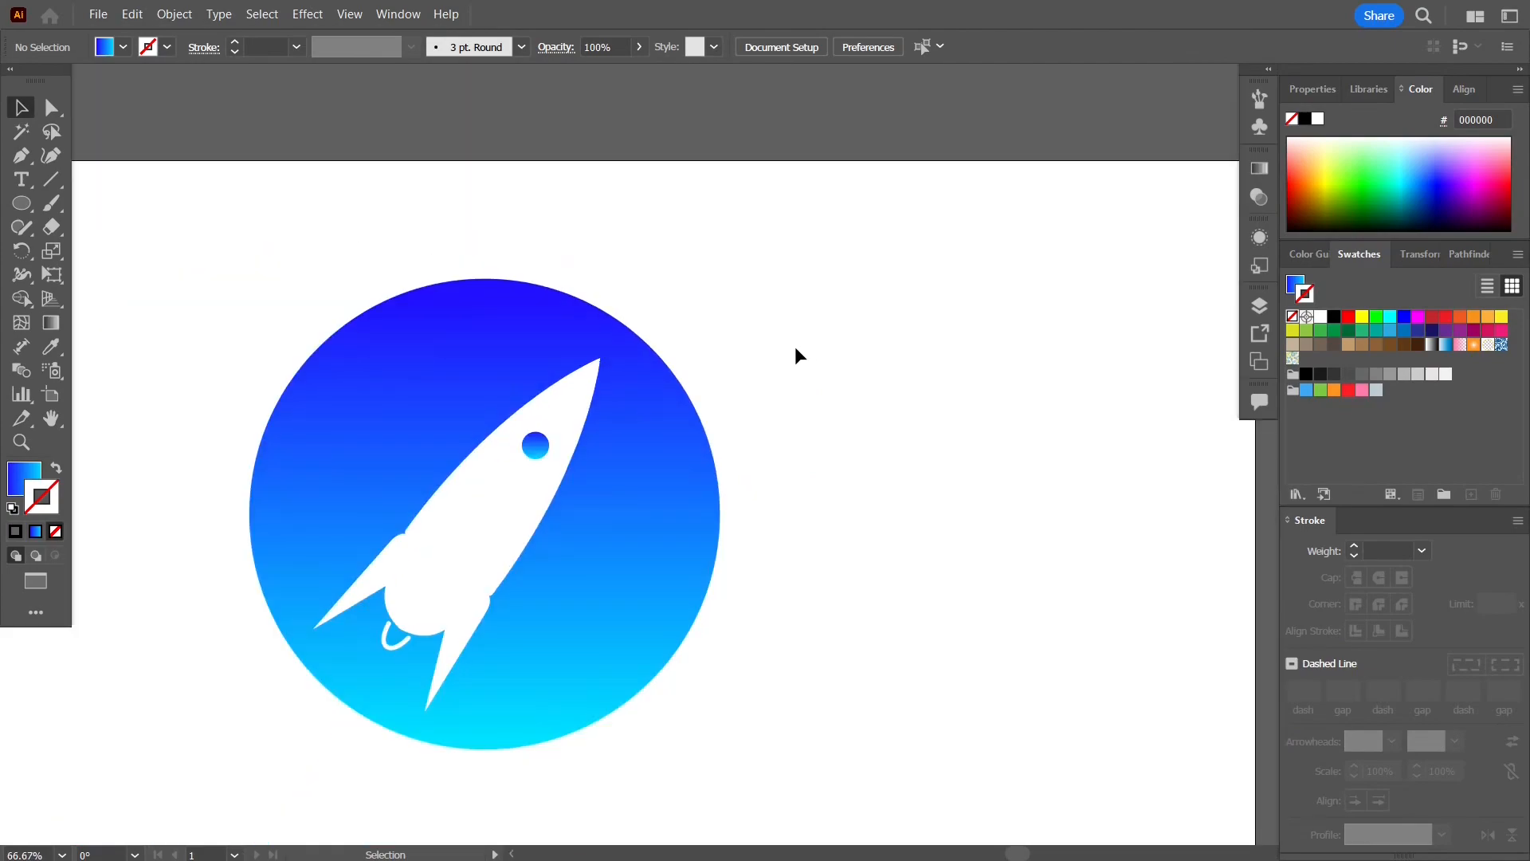
left_click_drag(794, 355, 938, 196)
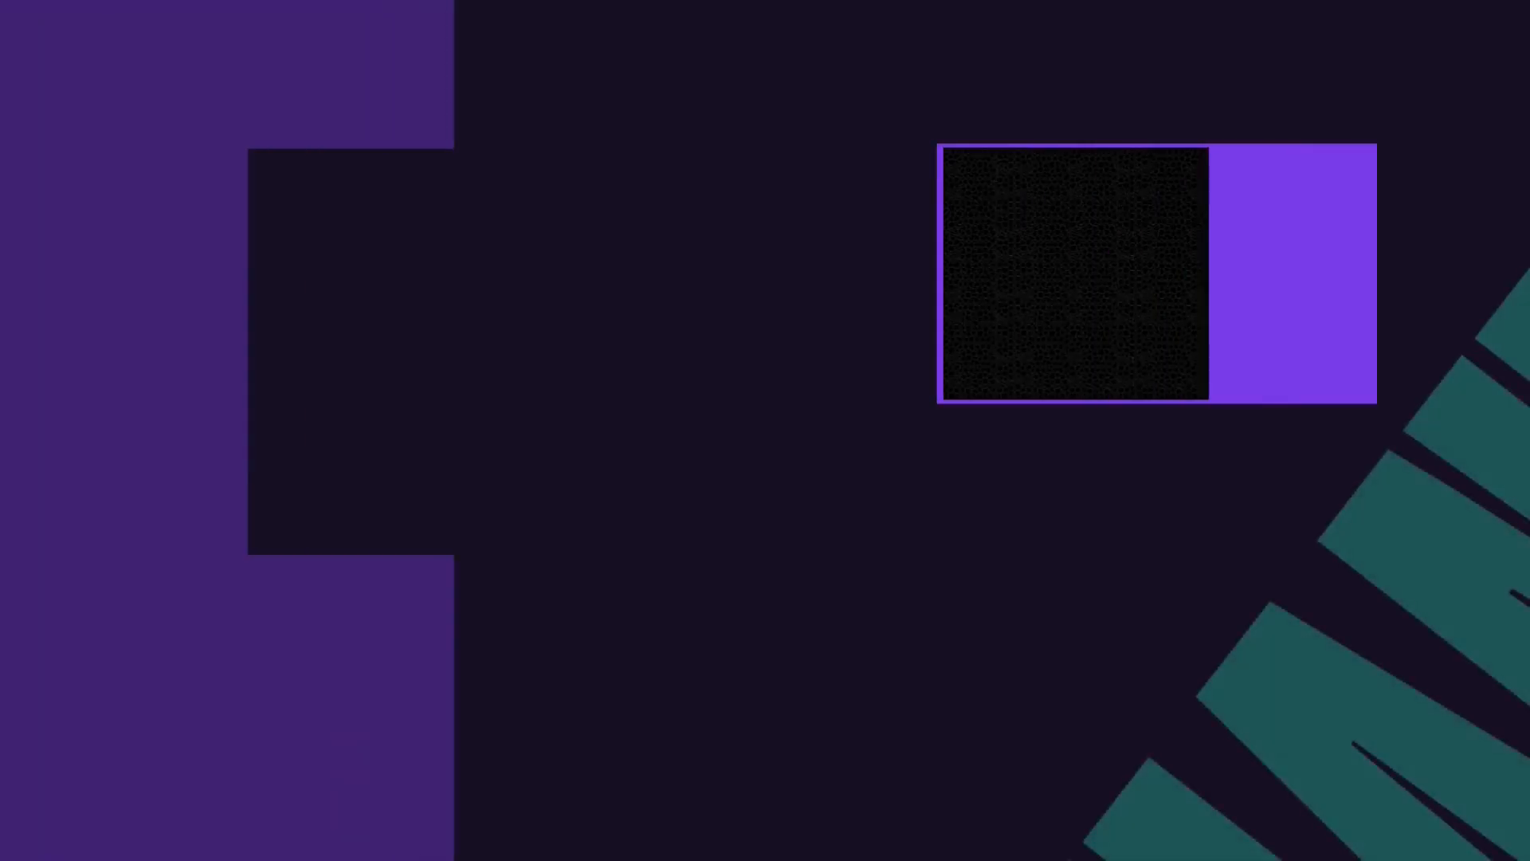